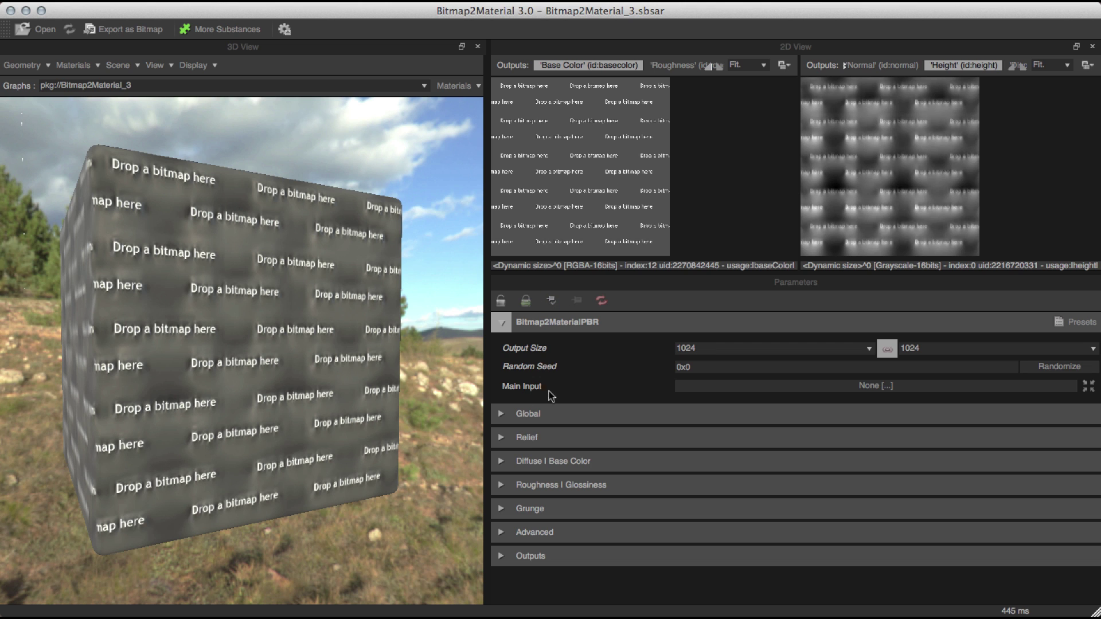
- Load the rocky.jpg bitmap as the material's Main Input
drag(284, 613, 565, 172)
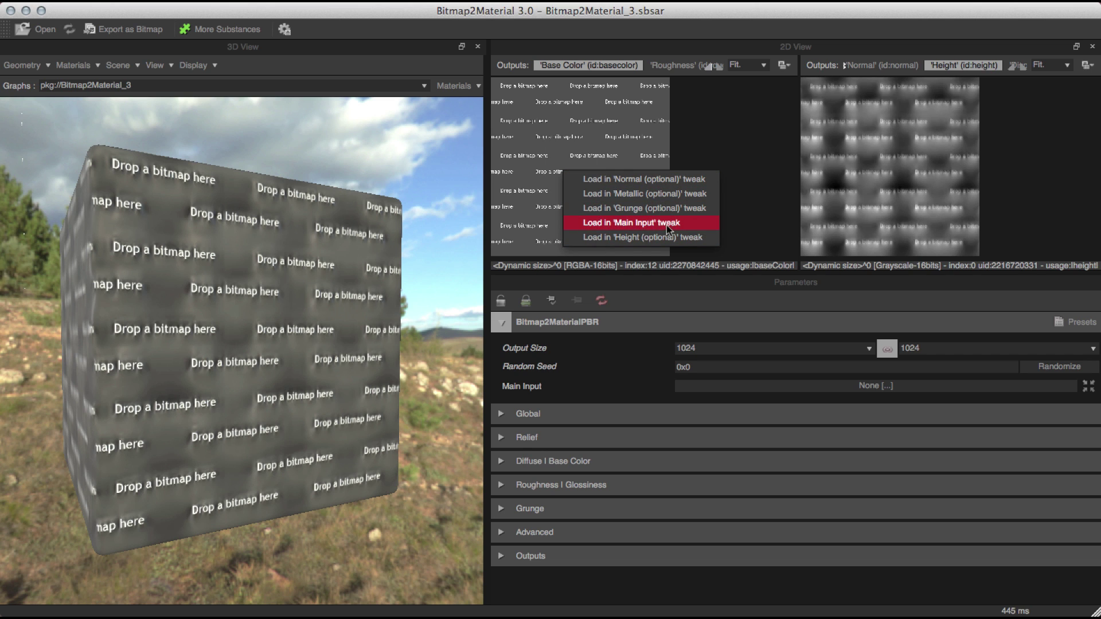
click(627, 222)
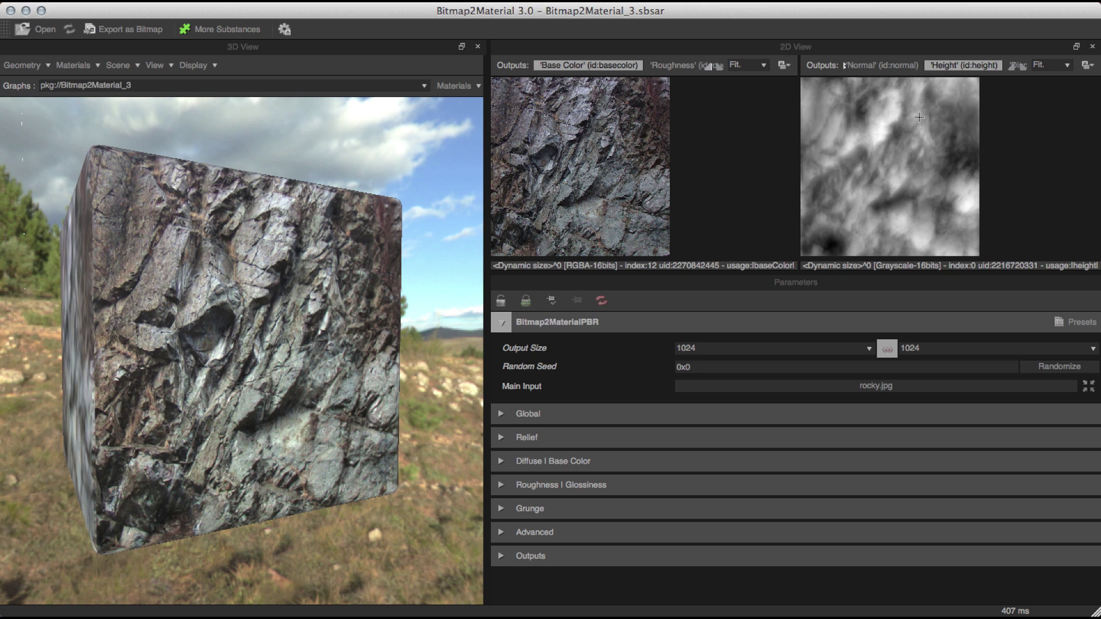
- Preview the Normal output in the second 2D view, then return it to the Height output
click(879, 66)
click(1010, 66)
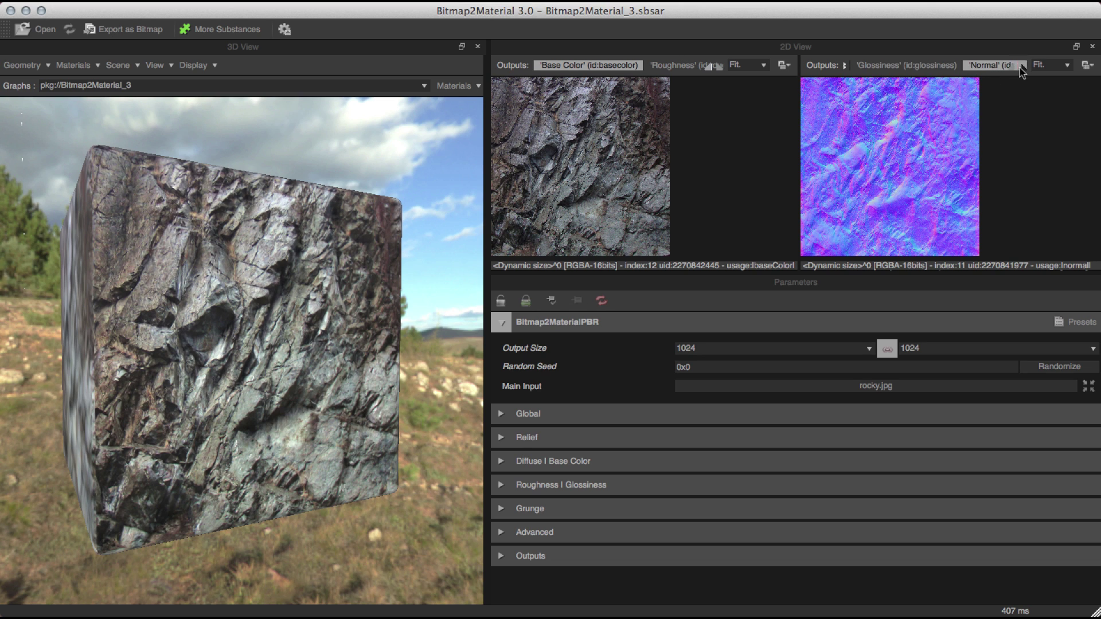
click(1019, 68)
click(1020, 67)
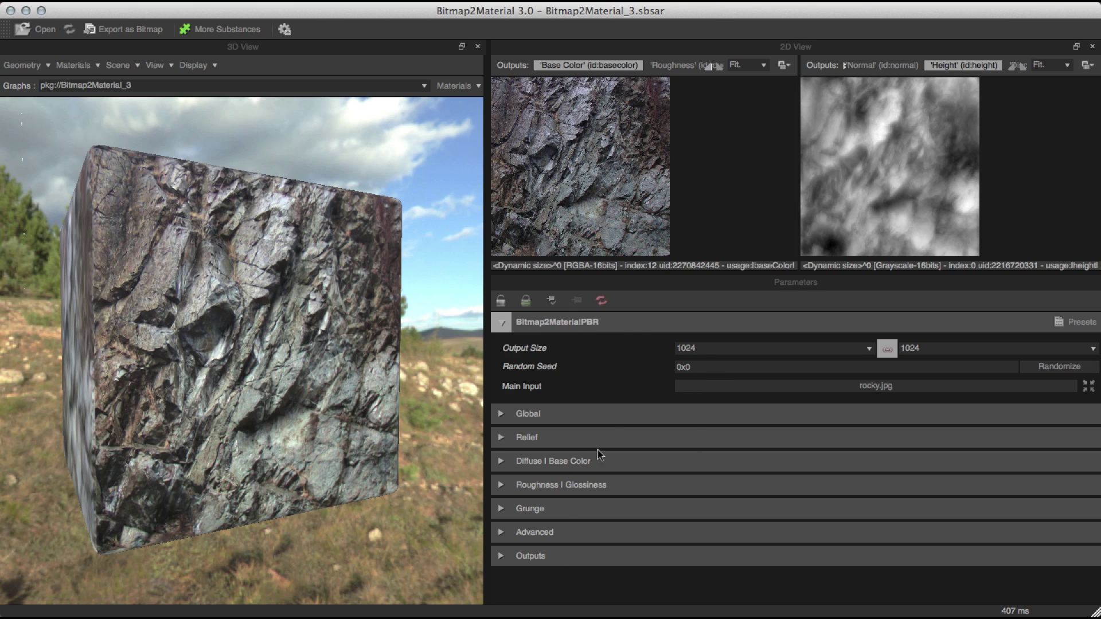
- Examine which maps are enabled in the Outputs parameters, then collapse the section
click(498, 559)
scroll(1091, 516, down, 3)
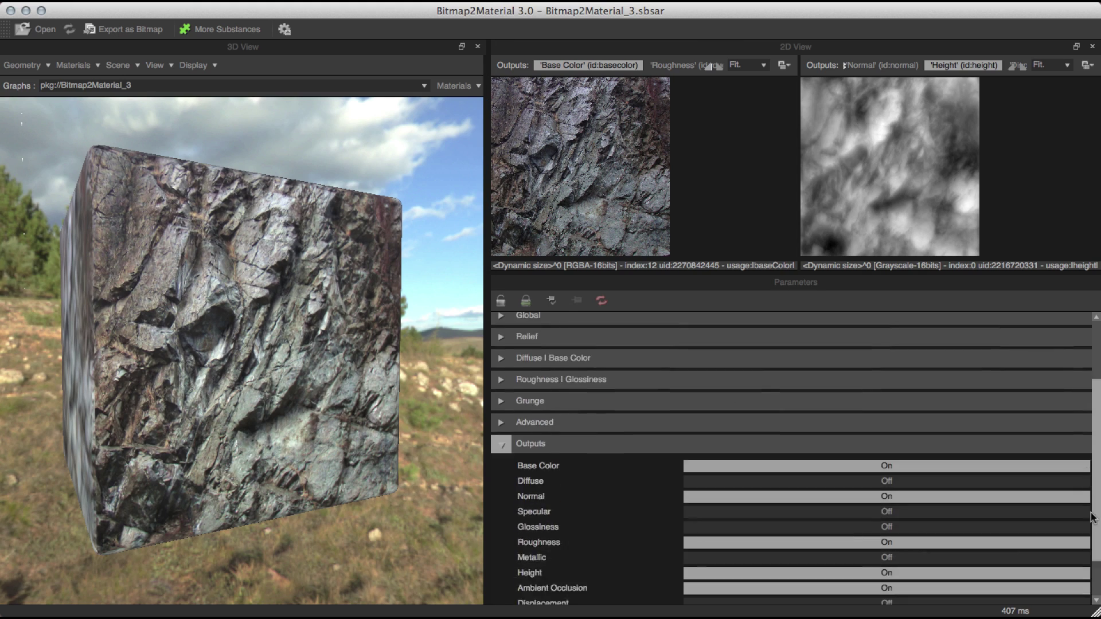
scroll(1091, 516, down, 2)
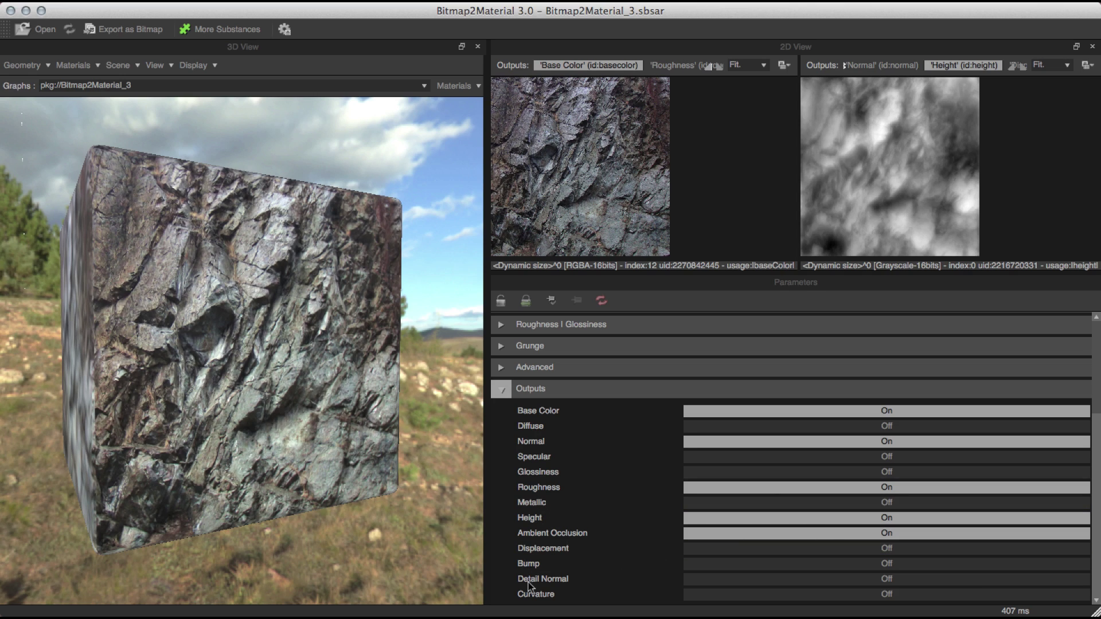
click(501, 390)
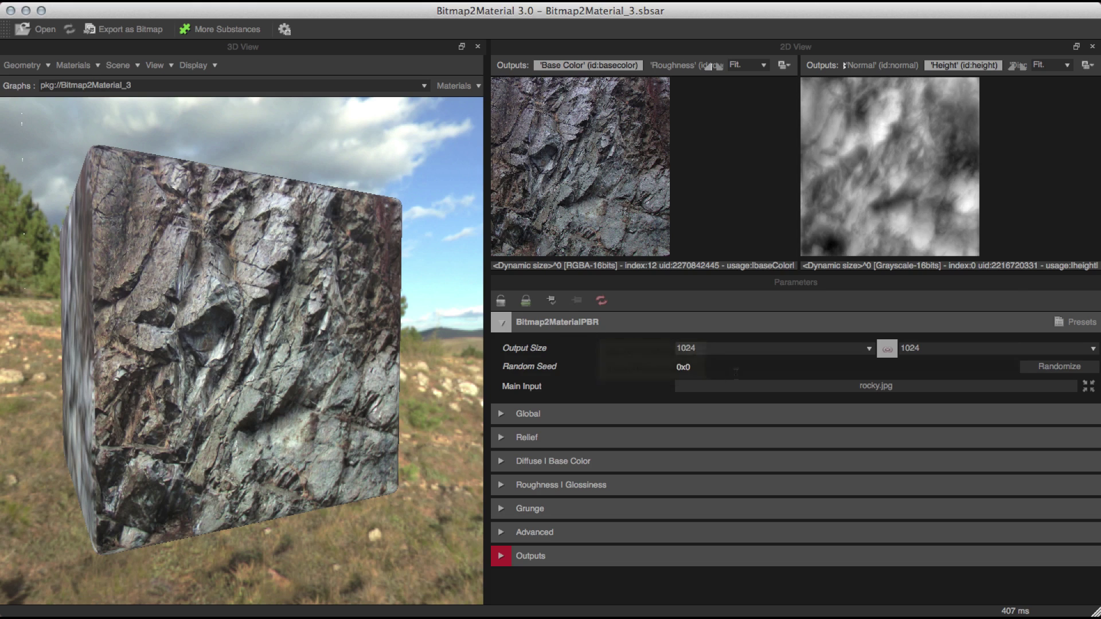
- Check the available output sizes and the image chooser for the Main Input without choosing anything
click(723, 348)
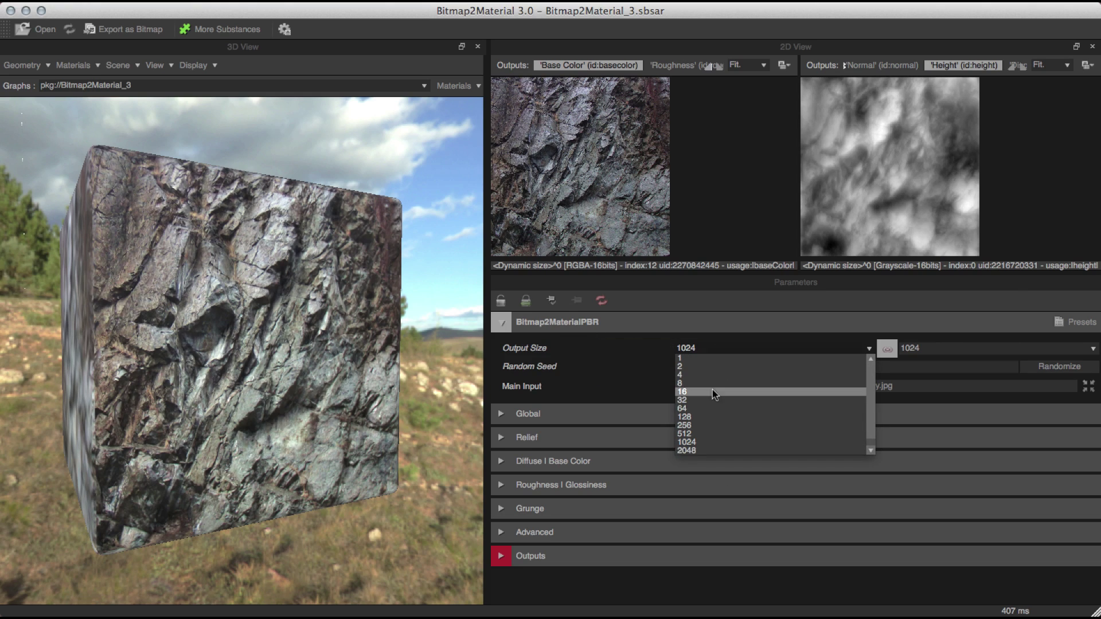
click(634, 382)
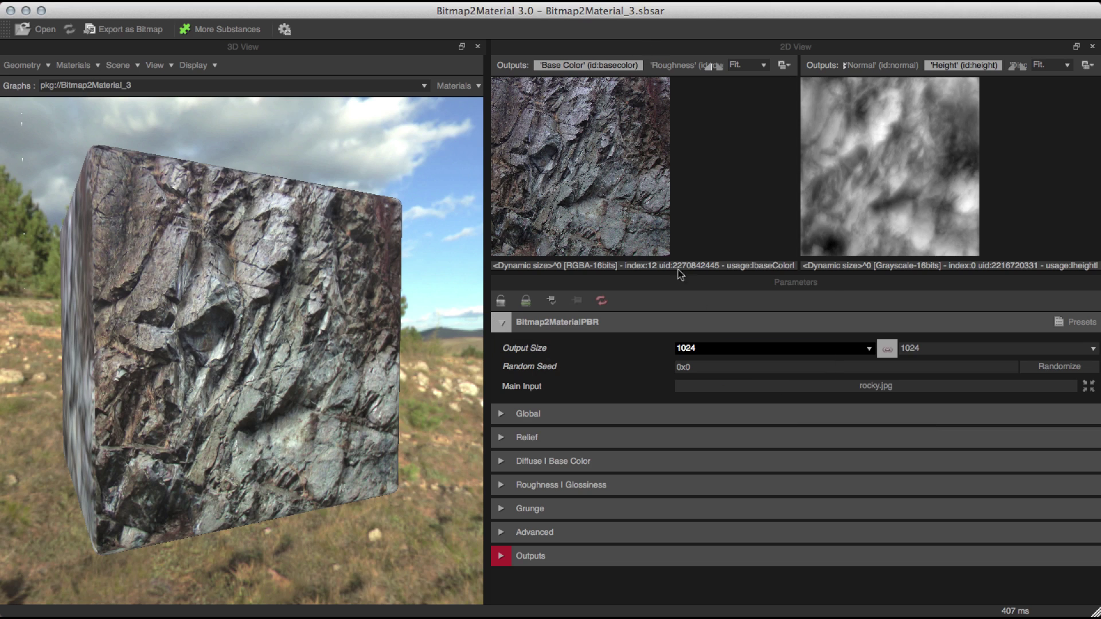
click(769, 385)
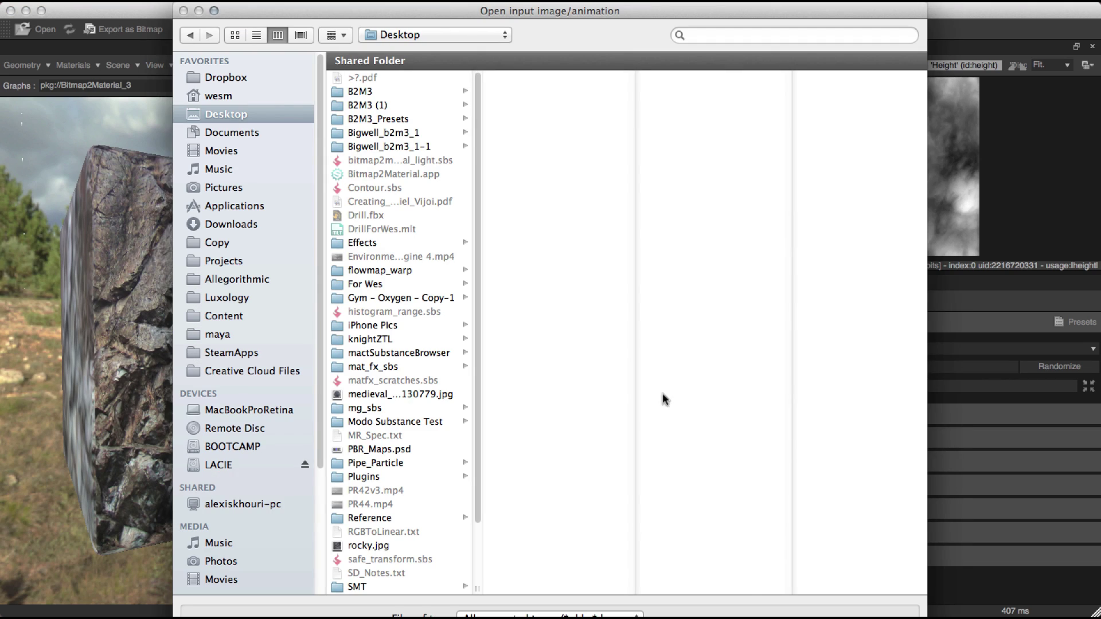
key(Escape)
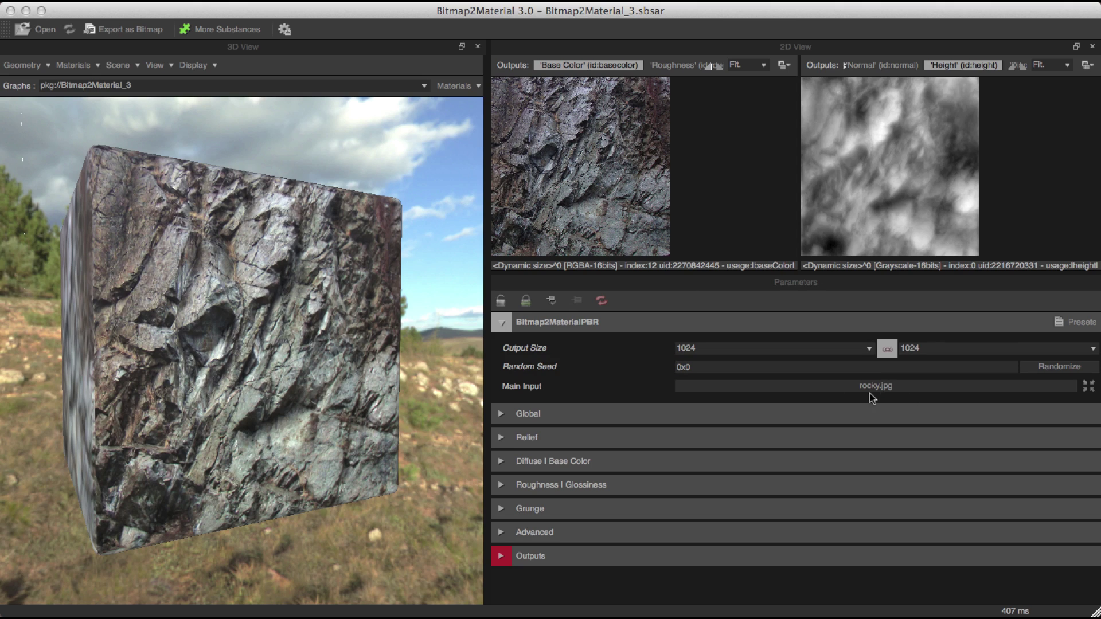
- Review the image rescale options for the Main Input, including the aspect ratio modes, and cancel the dialog
click(1088, 390)
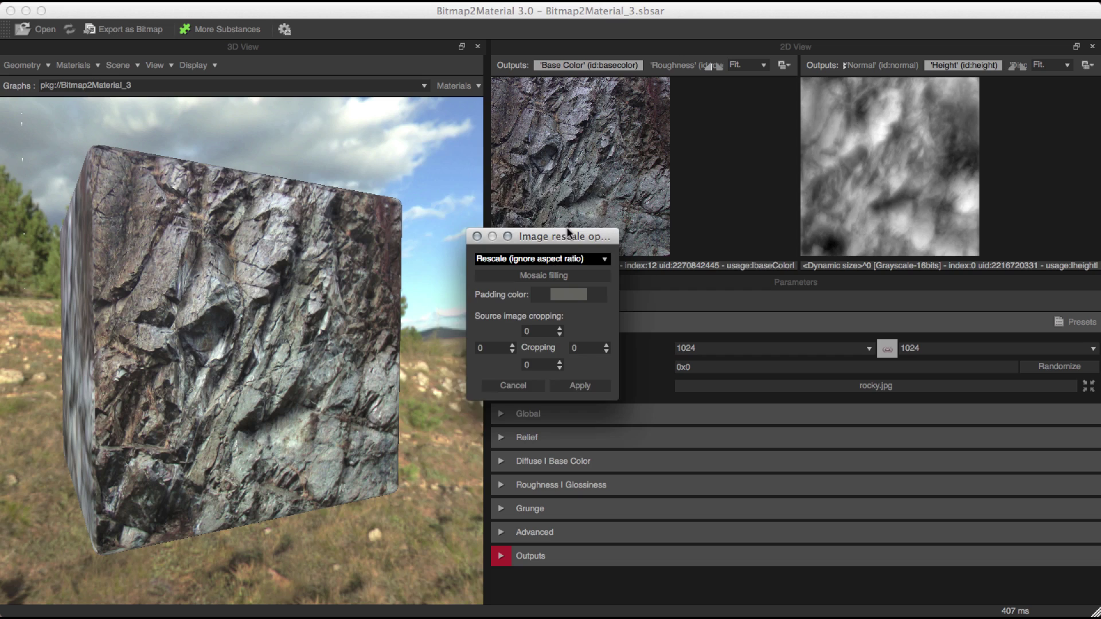
drag(600, 346, 679, 371)
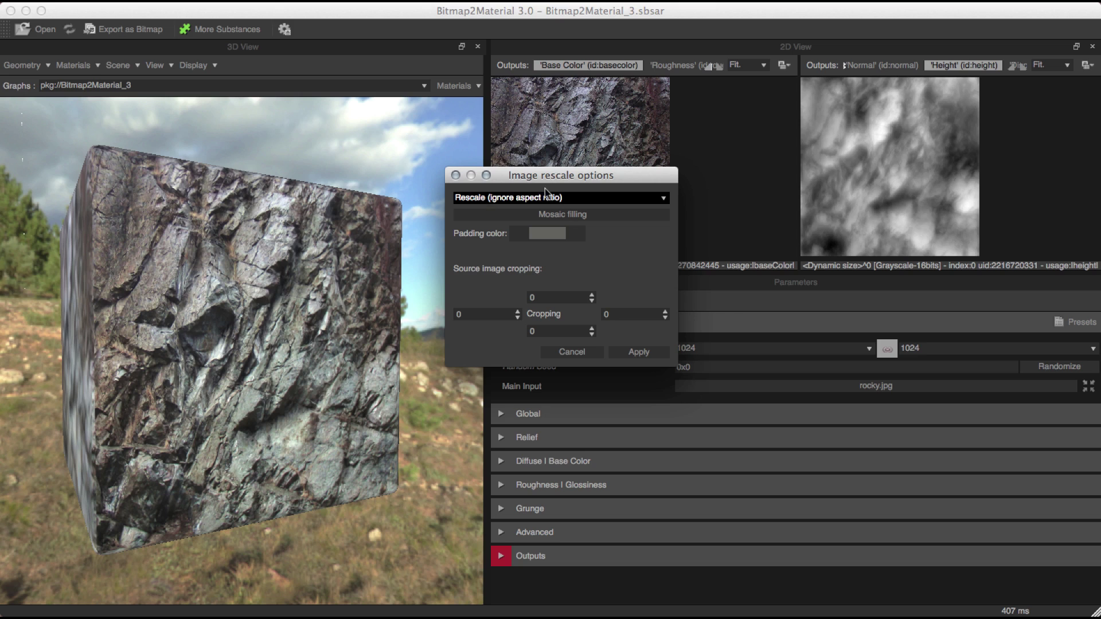
click(514, 198)
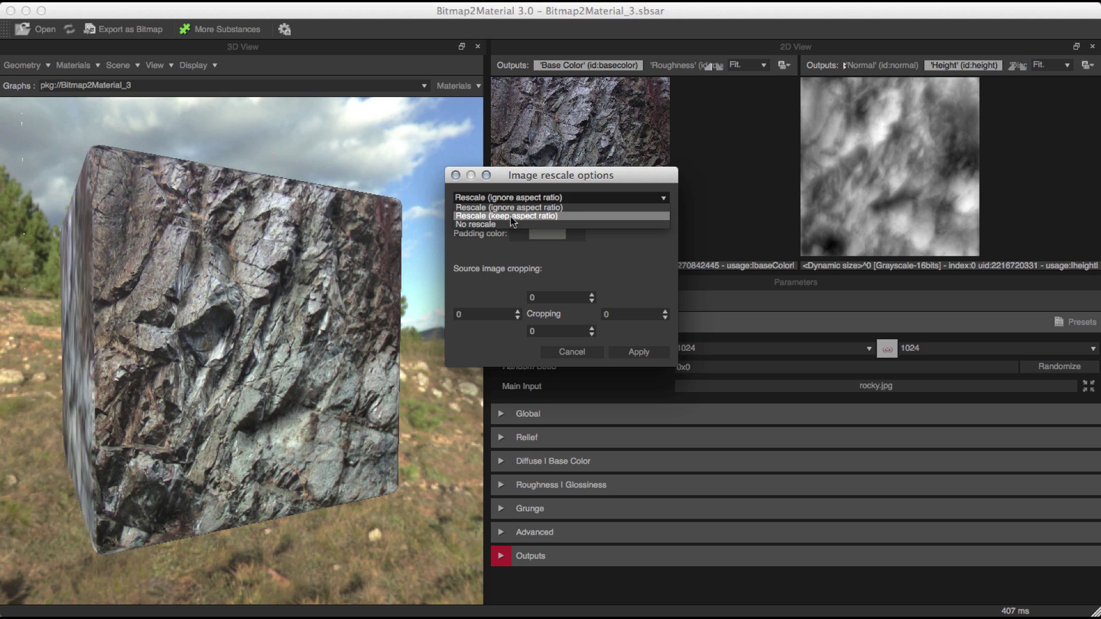
click(468, 260)
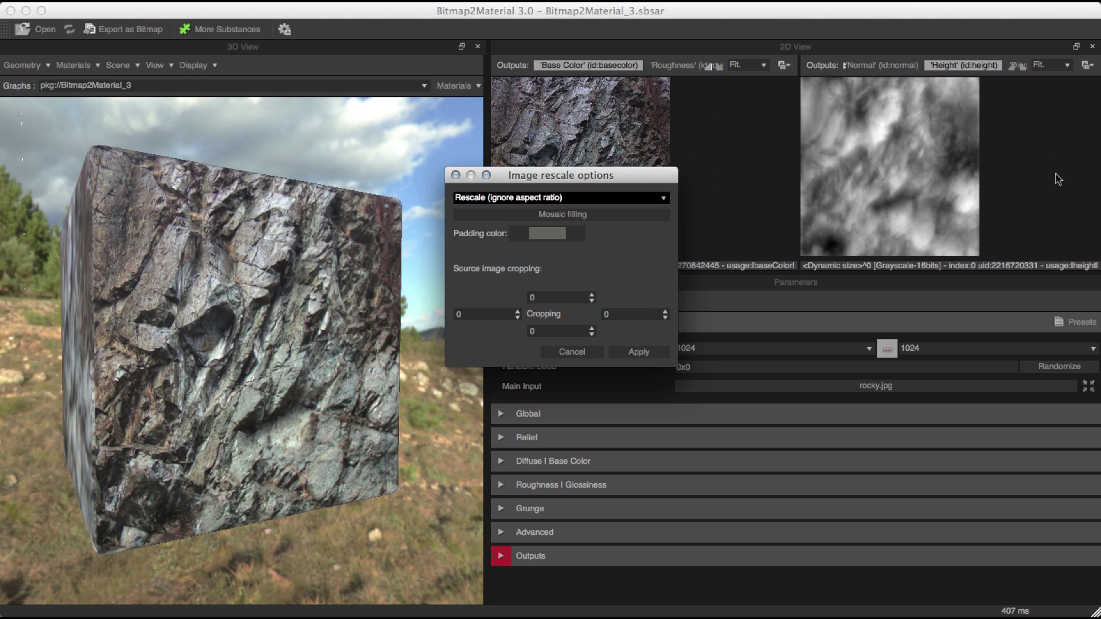
click(590, 352)
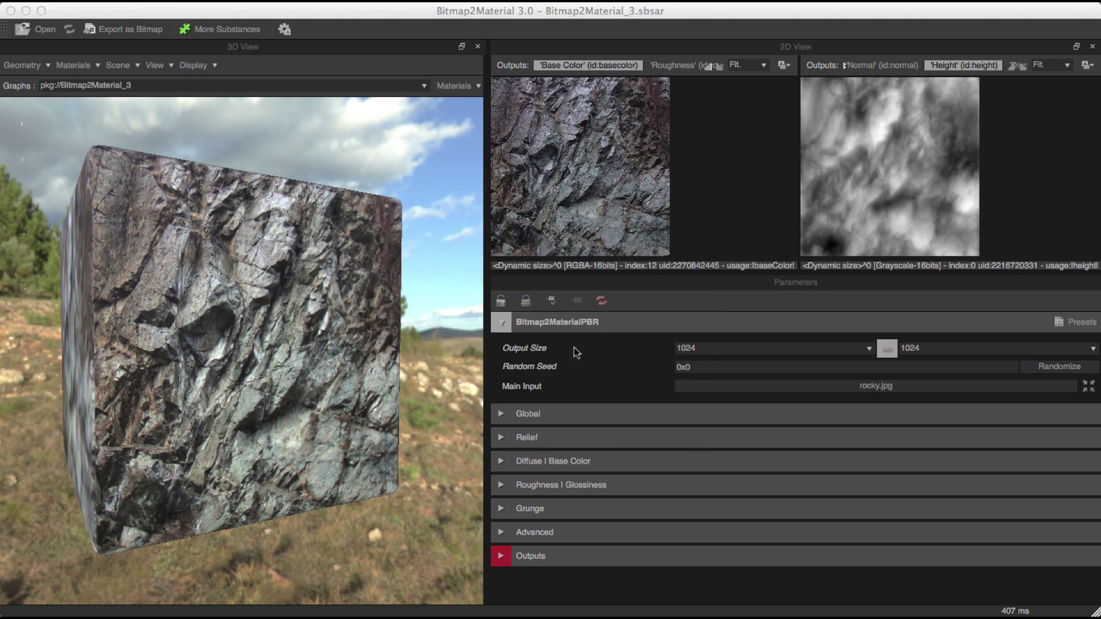
- Collapse the base parameters, expand the Global parameters and choose Slope Based as the Method
click(504, 325)
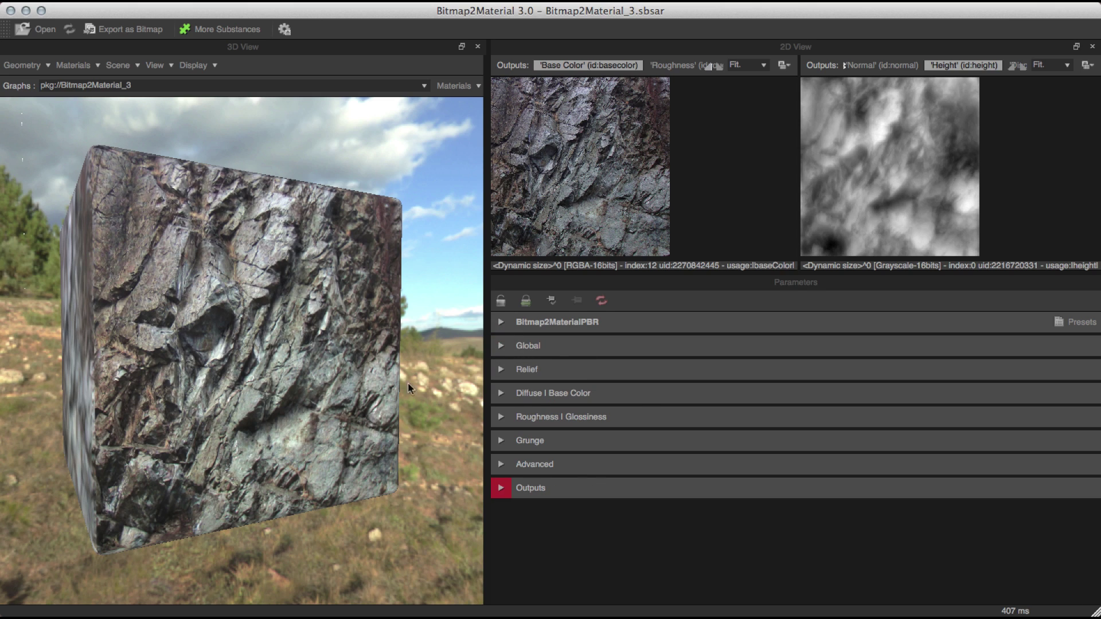
click(499, 347)
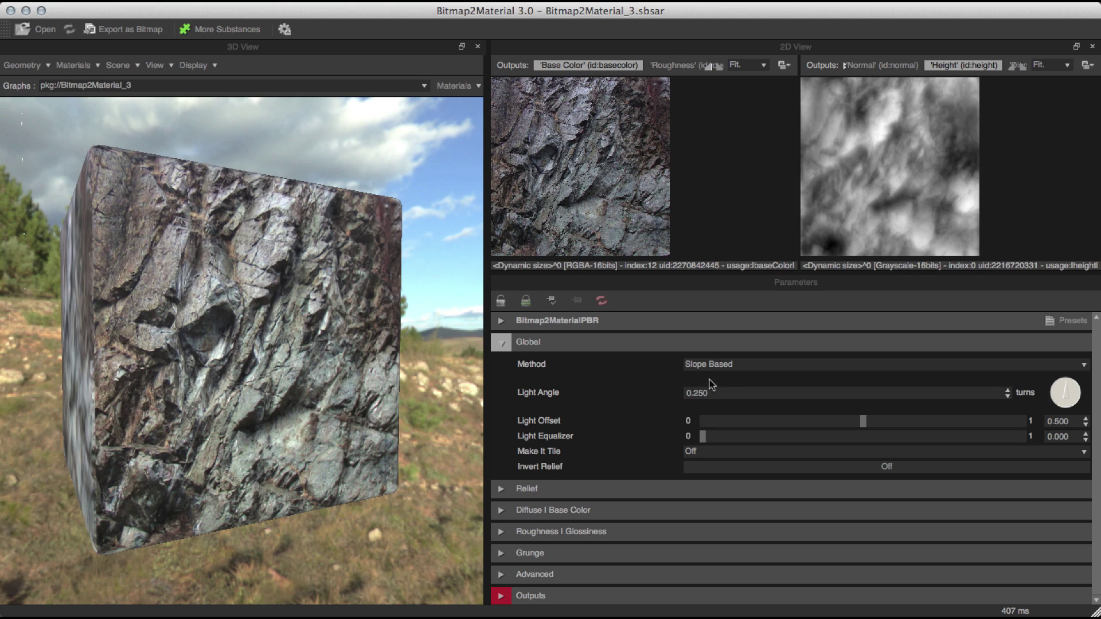
click(717, 365)
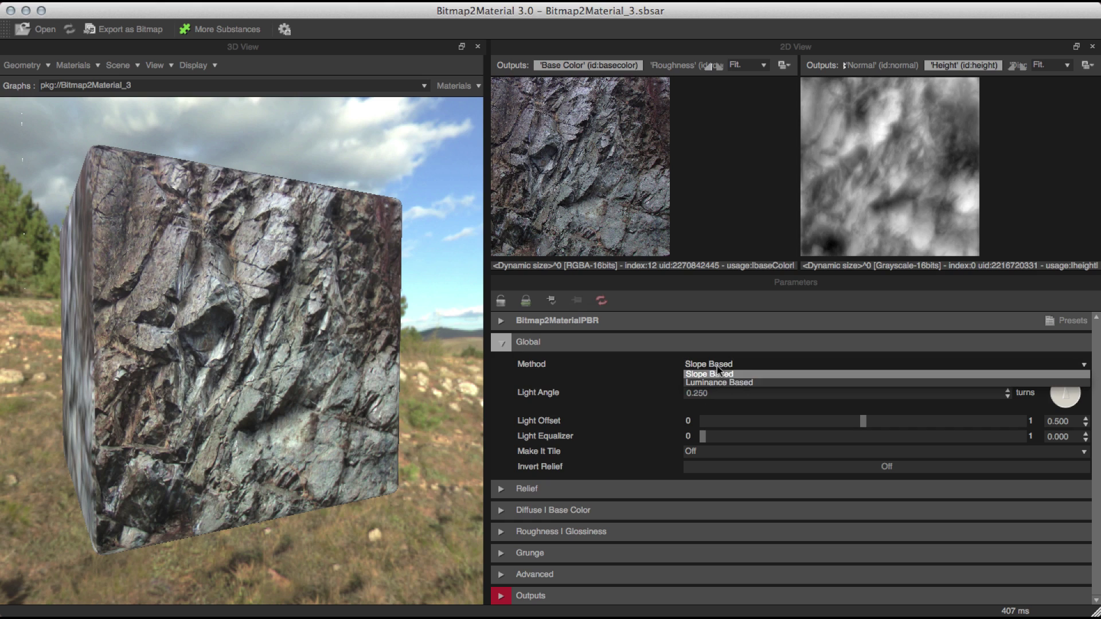
click(711, 374)
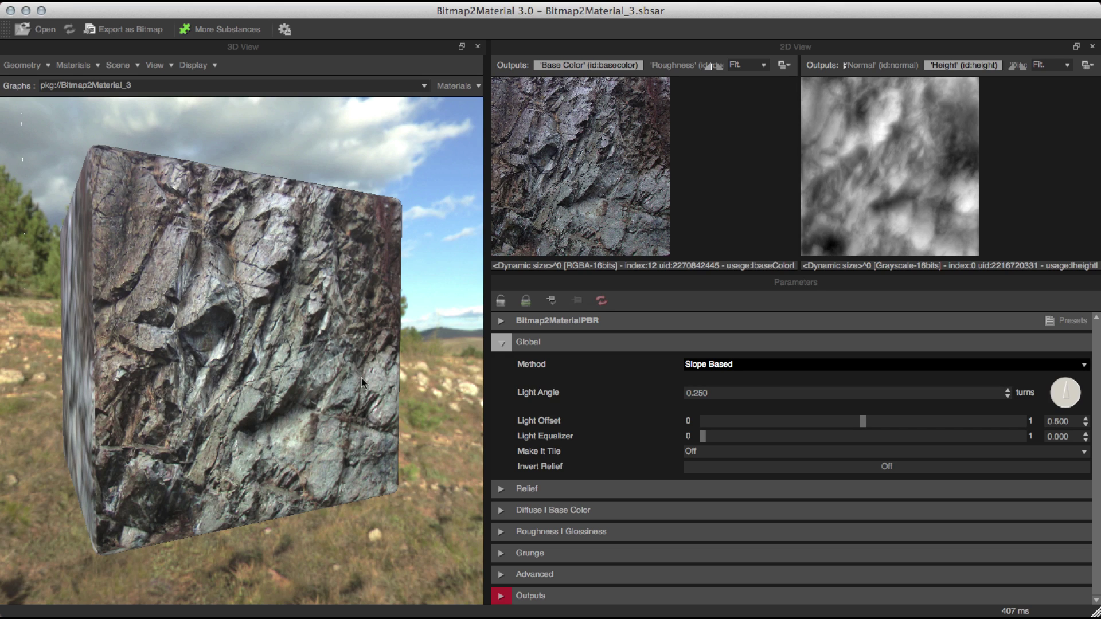
drag(361, 378, 293, 368)
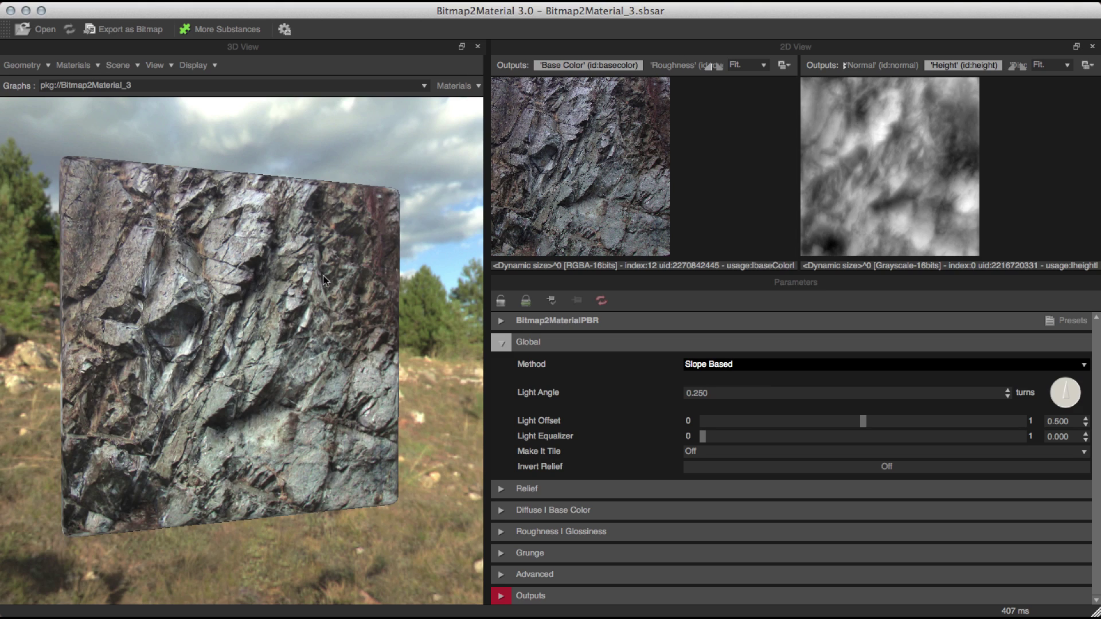
click(733, 367)
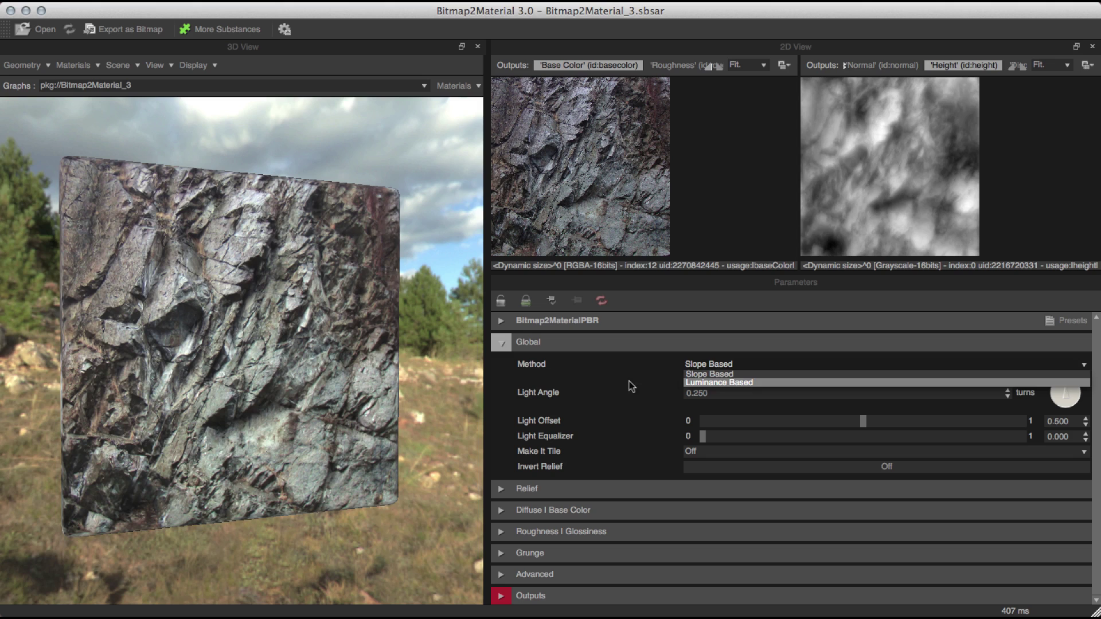
click(704, 374)
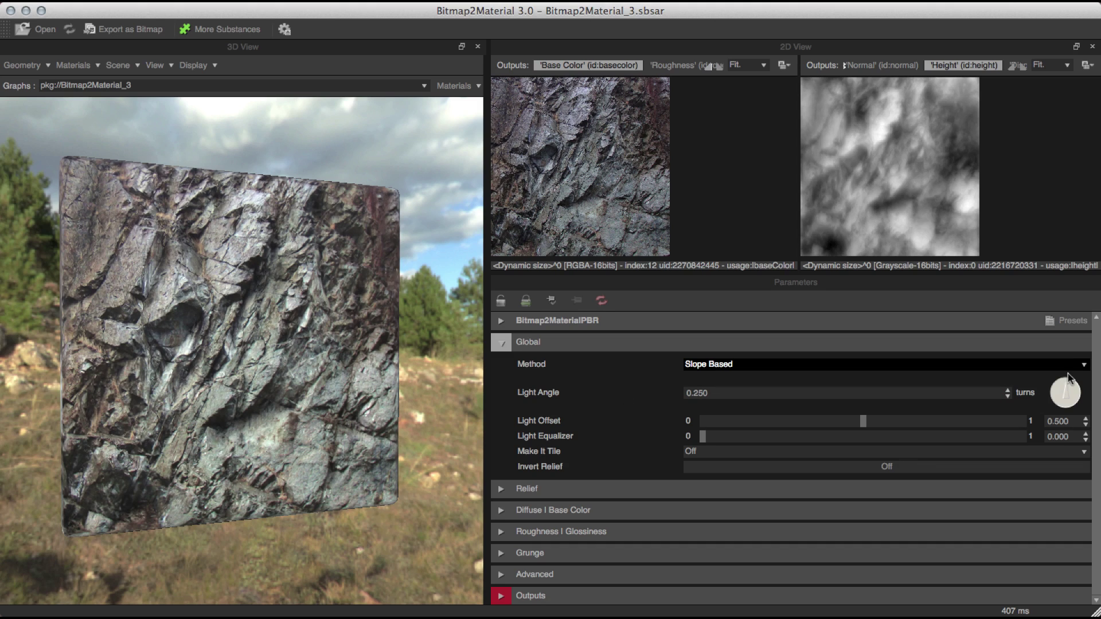
- Set the Light Angle to 0.125 turns to match the lighting direction in the source image
mouse_move(1066, 383)
mouse_down()
mouse_move(1060, 395)
mouse_move(1065, 385)
mouse_up()
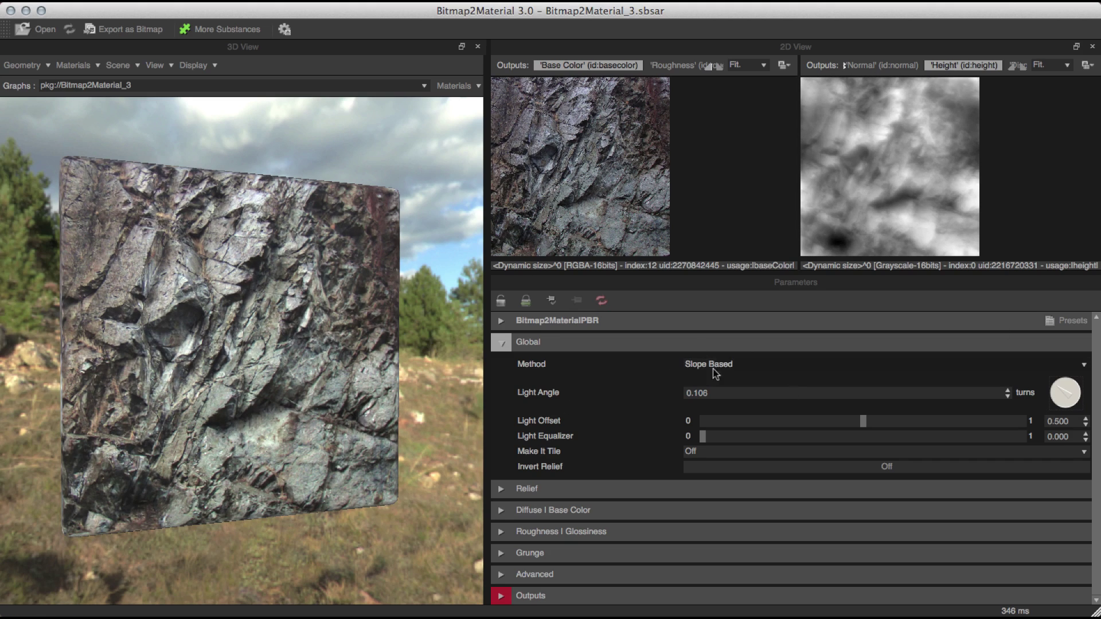
drag(1061, 391, 1065, 389)
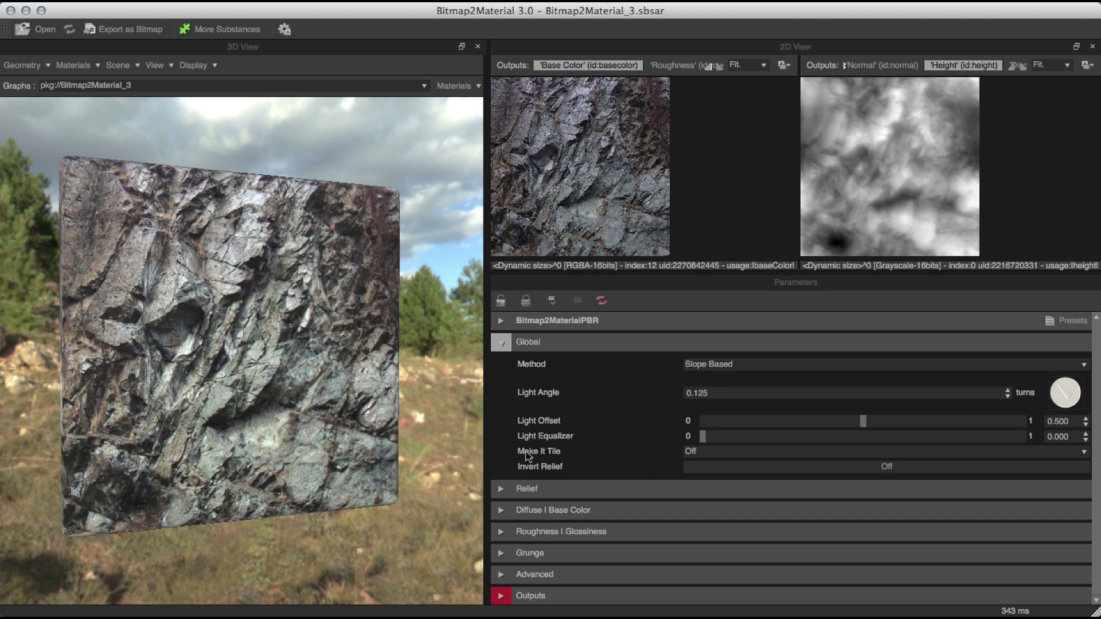
- Set Make It Tile to Random in the Global parameters
click(721, 454)
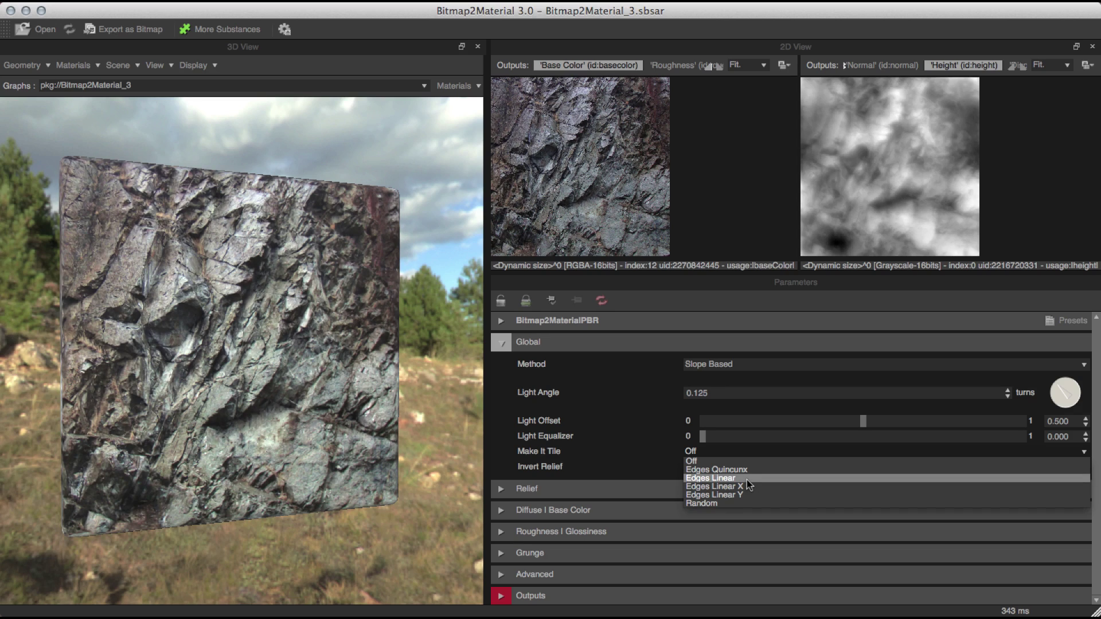
click(740, 444)
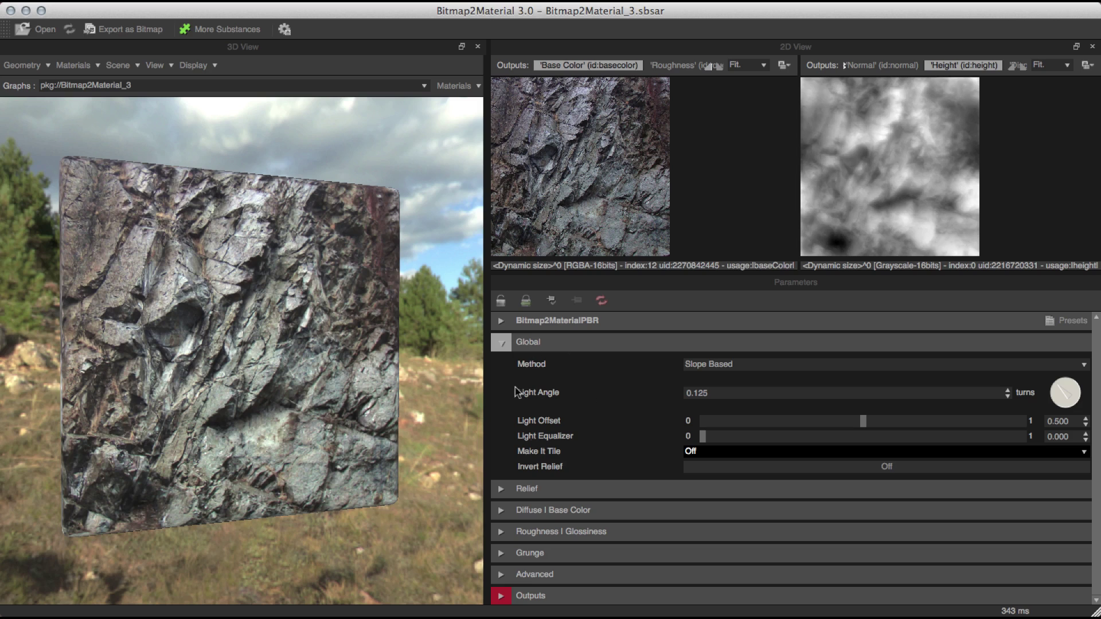
click(710, 452)
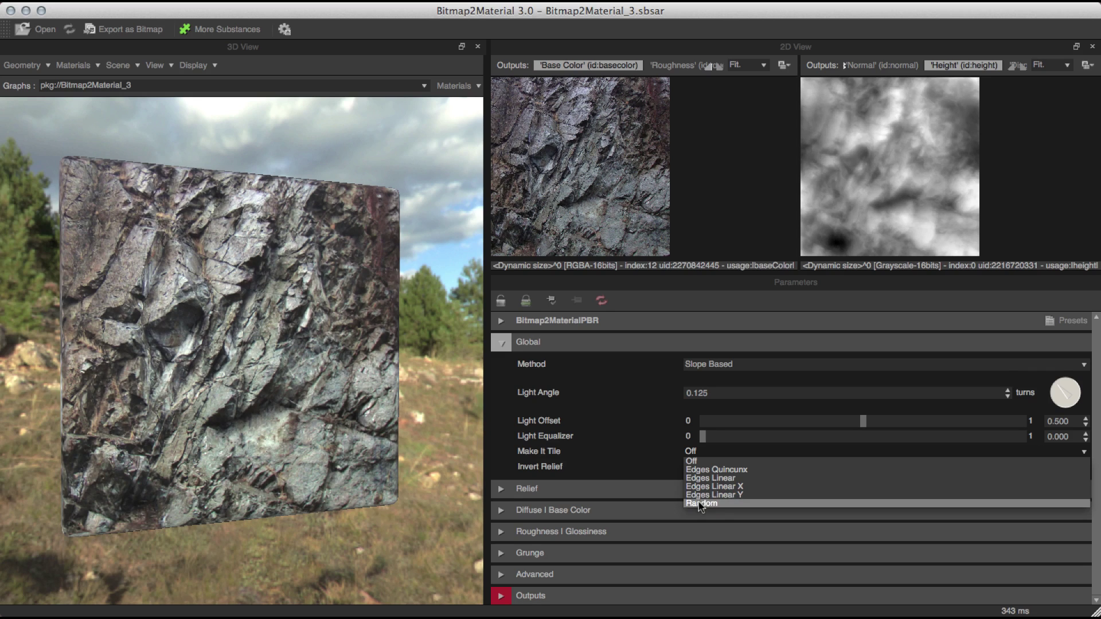
click(699, 503)
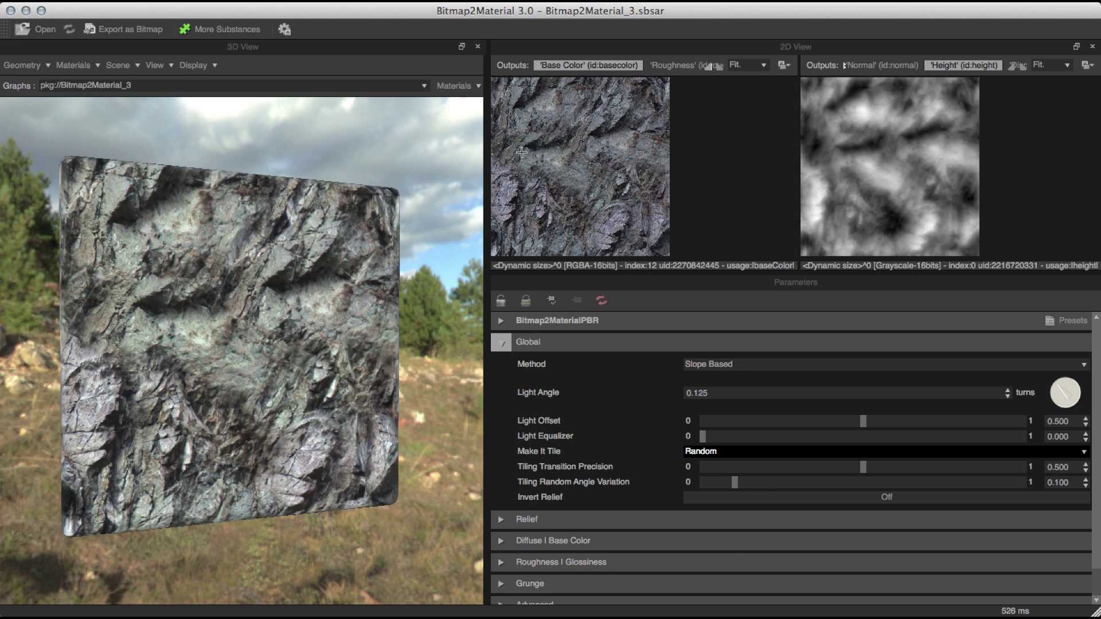
- Try several Tiling Random Angle Variation values, ending at 0.260, and show the Normal output in the second 2D view
click(700, 482)
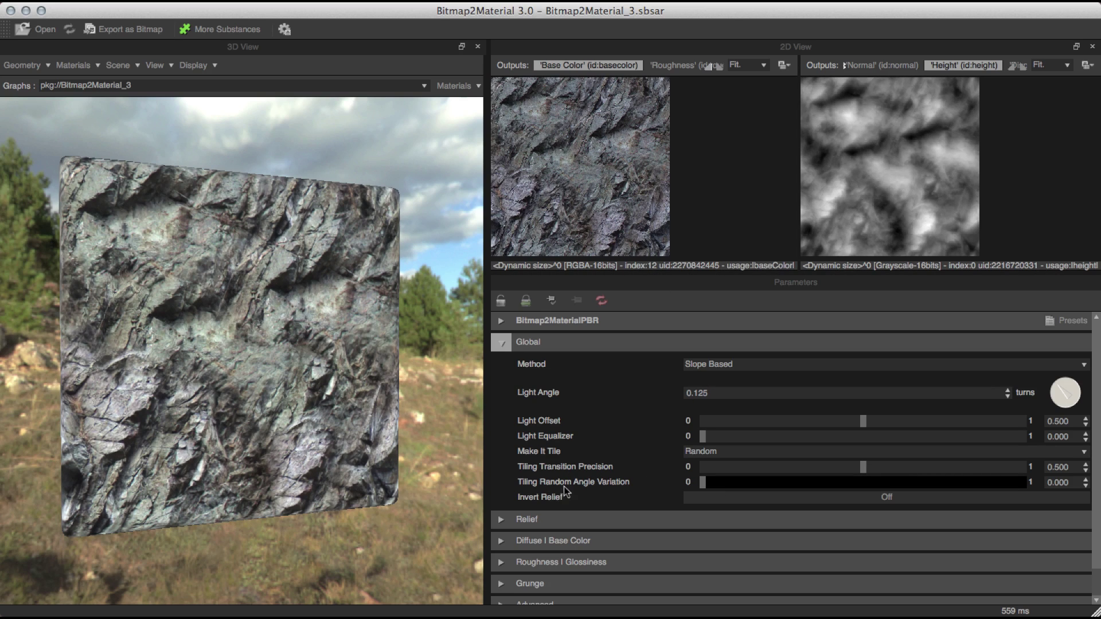
drag(745, 483, 789, 483)
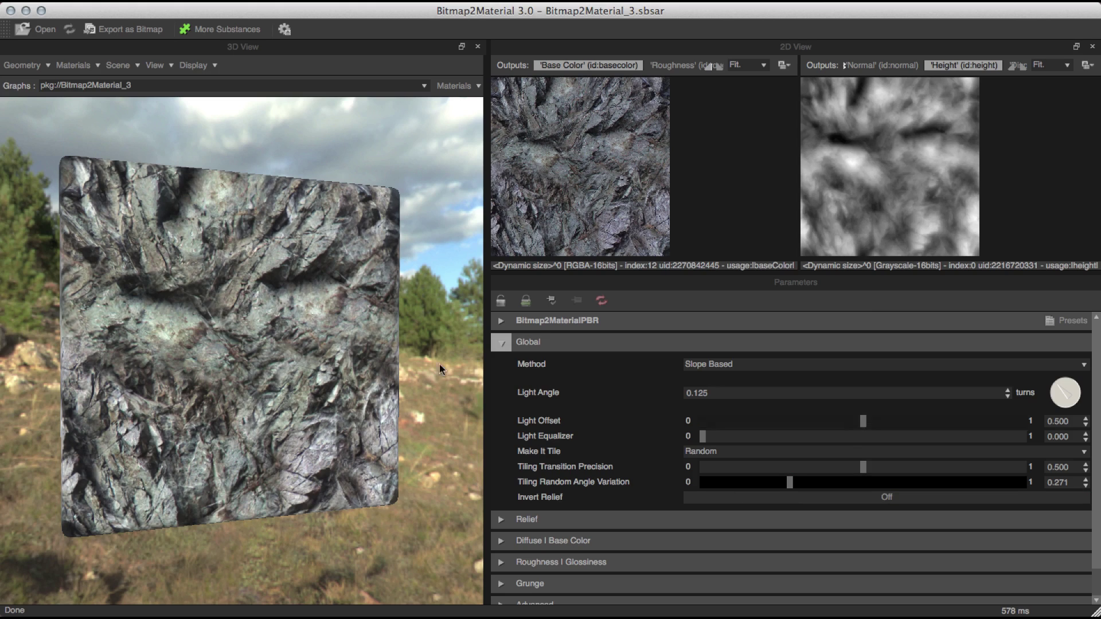
click(860, 483)
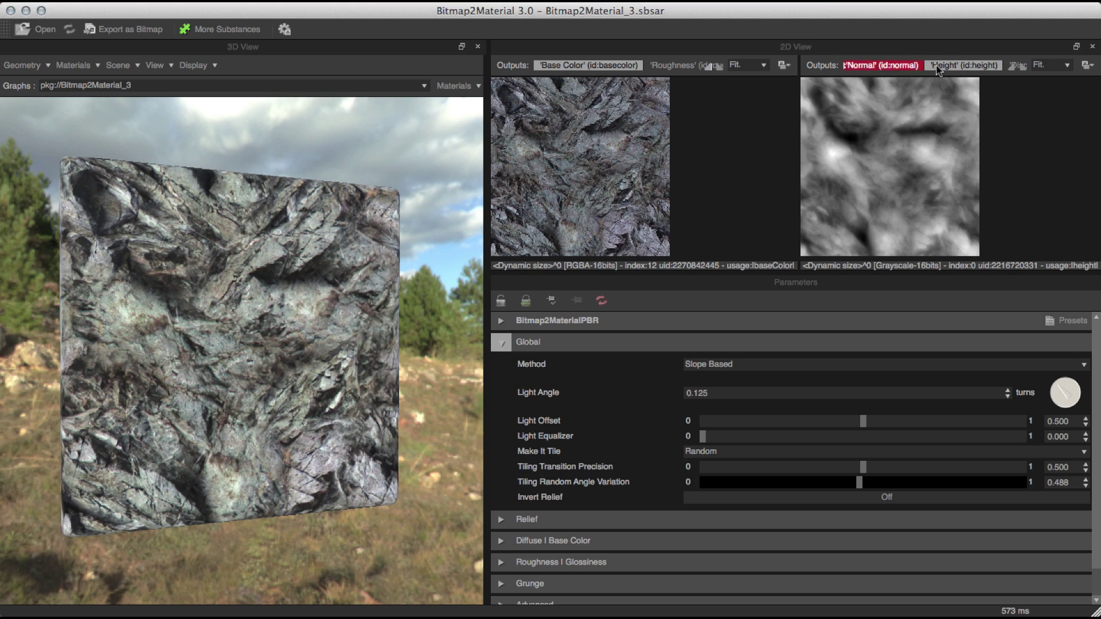
click(872, 65)
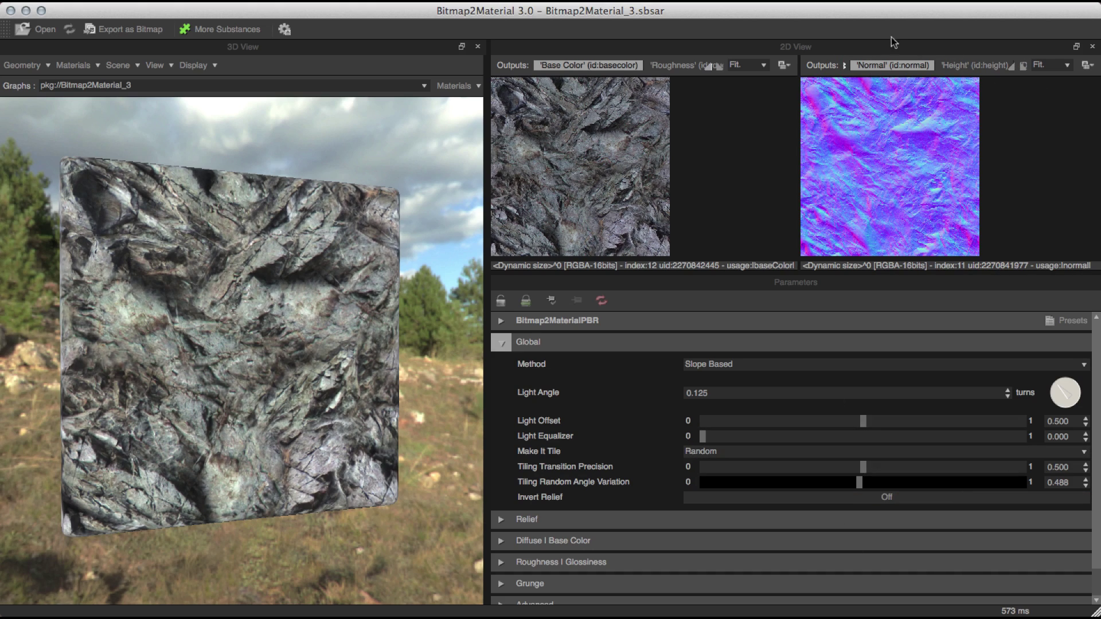
click(825, 482)
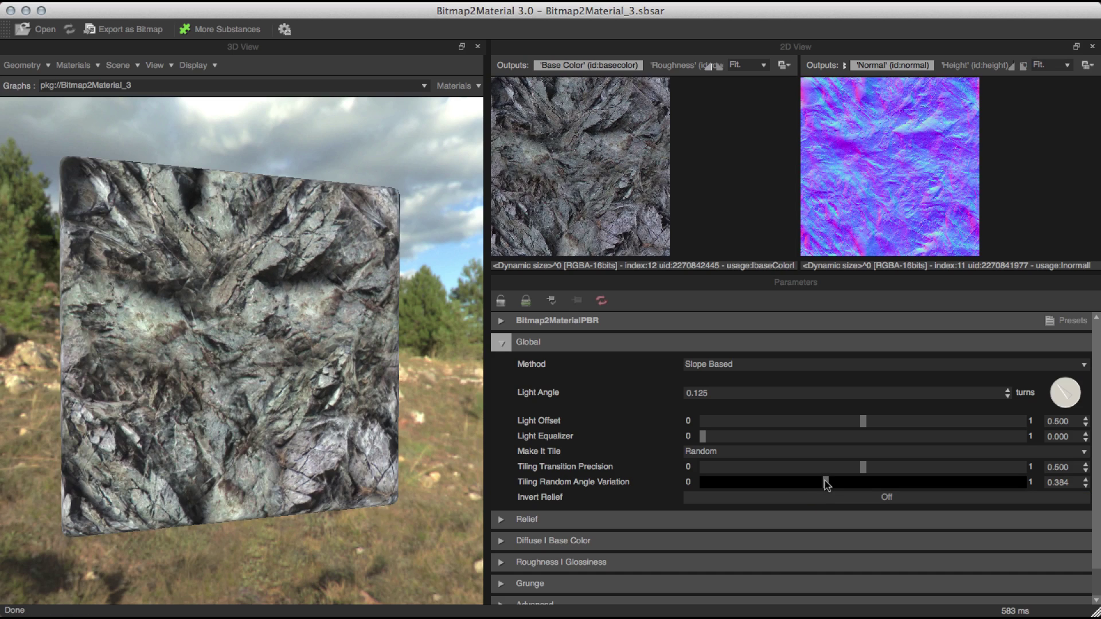
click(785, 485)
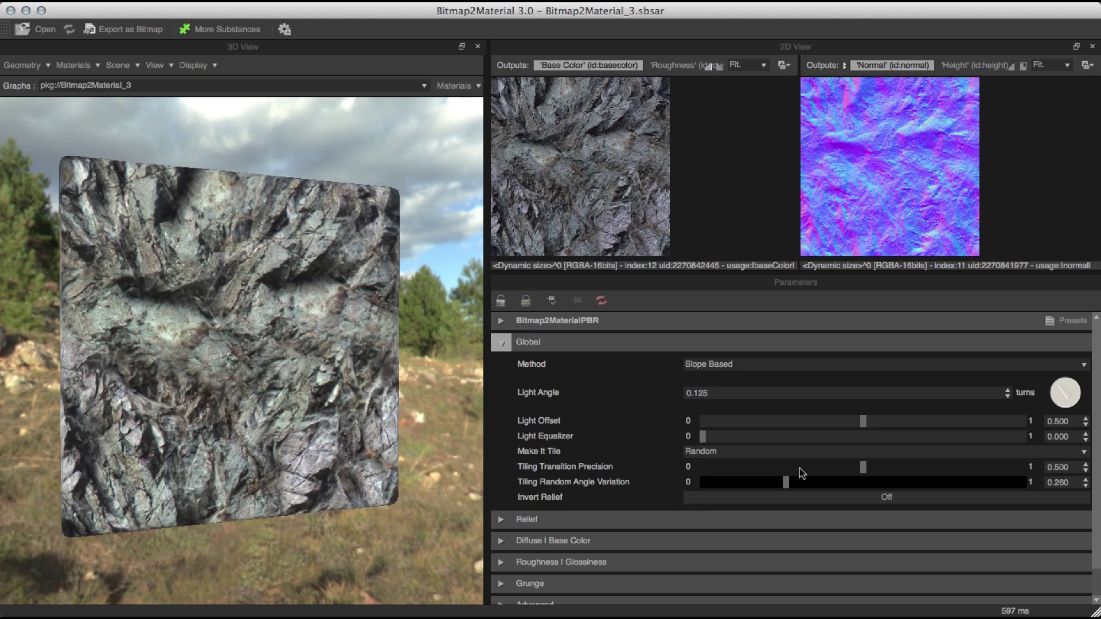
- Try several Tiling Transition Precision values in the Global parameters, ending at 0.604
click(819, 467)
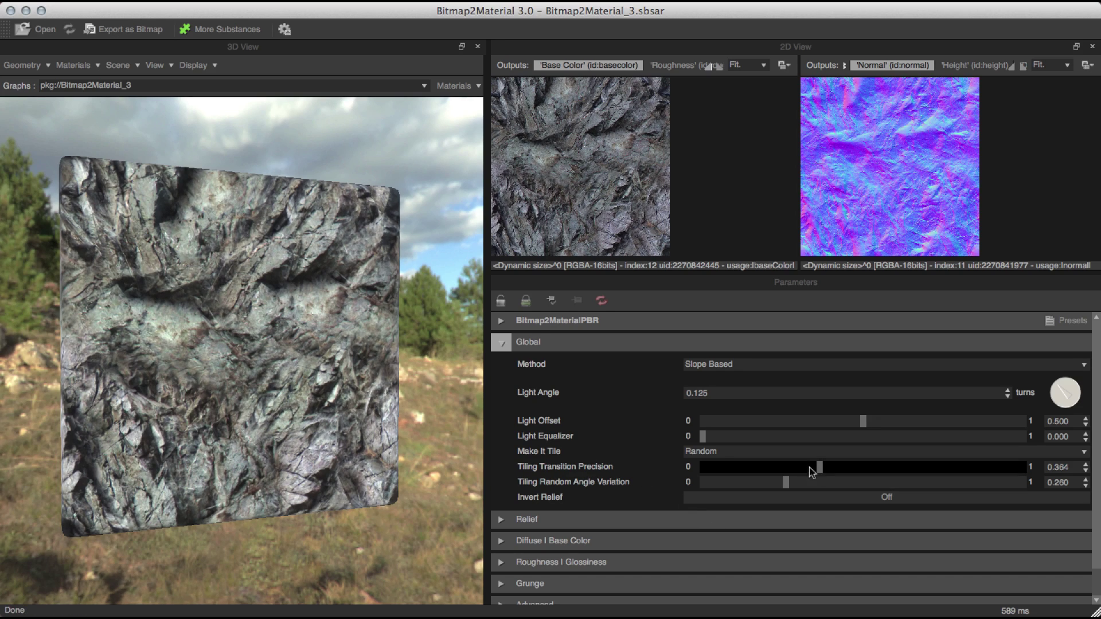
drag(817, 467, 781, 466)
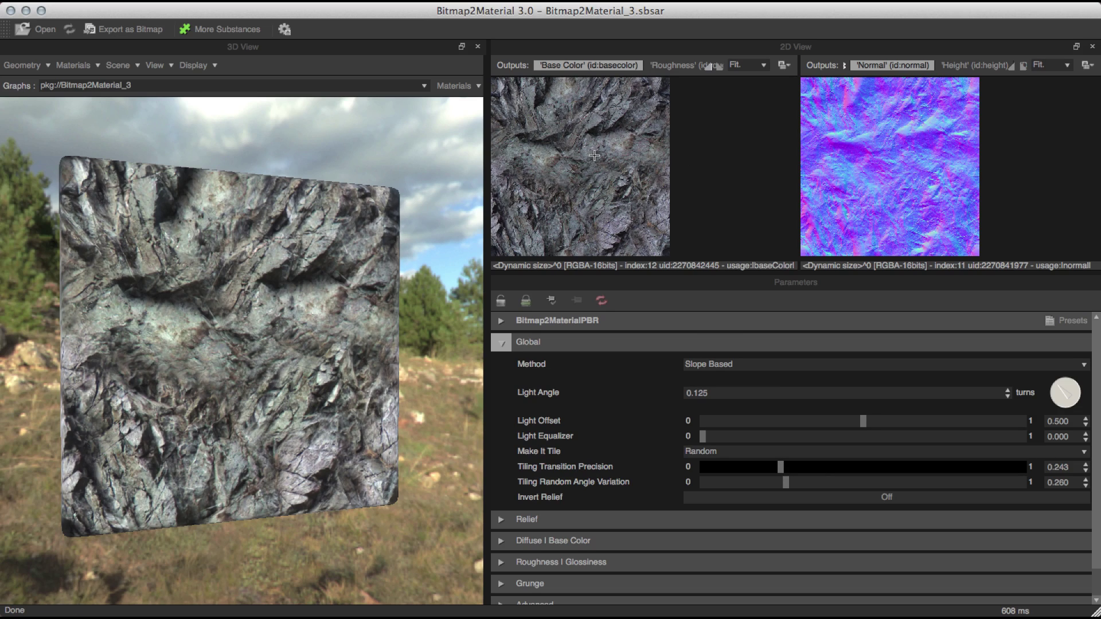
click(813, 466)
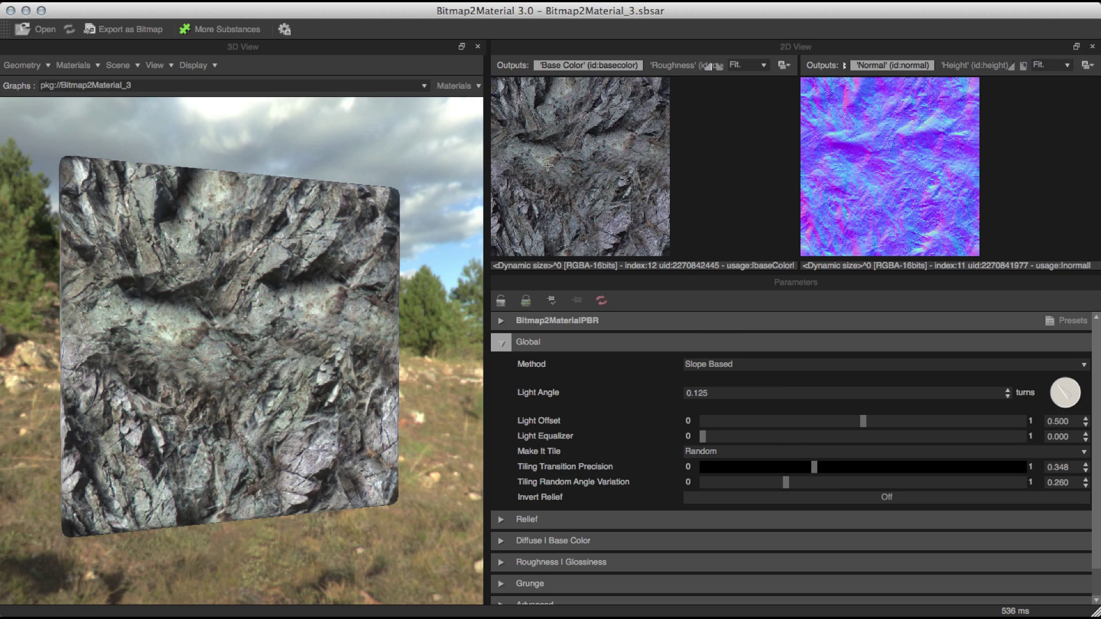
click(857, 466)
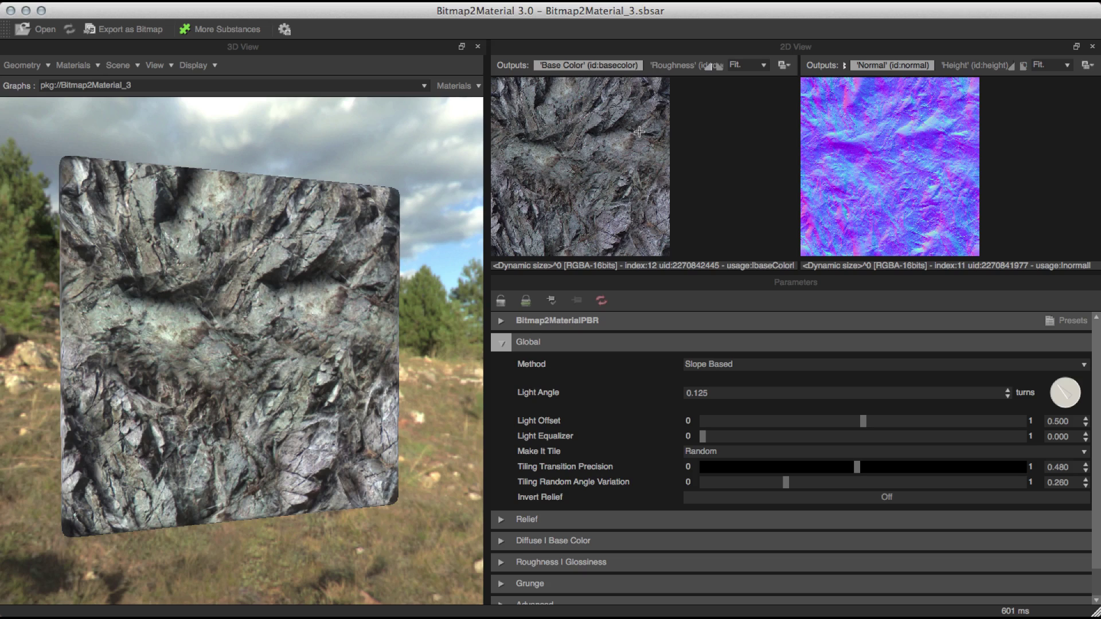
click(896, 467)
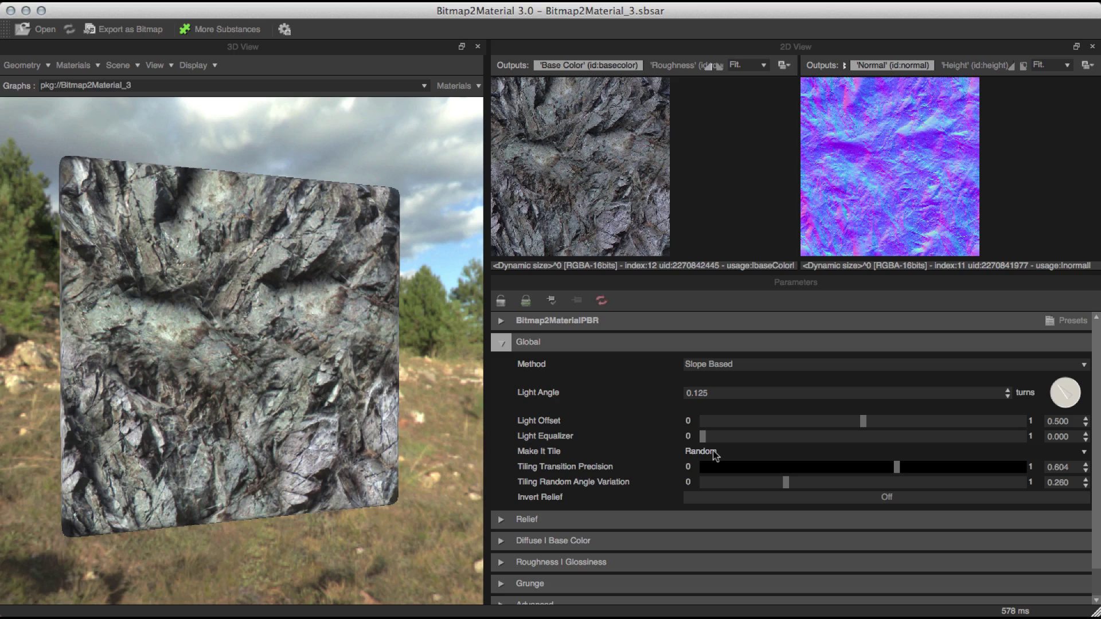
- Set Tiling Random Angle Variation to 0.000 and collapse the Global parameters
click(708, 483)
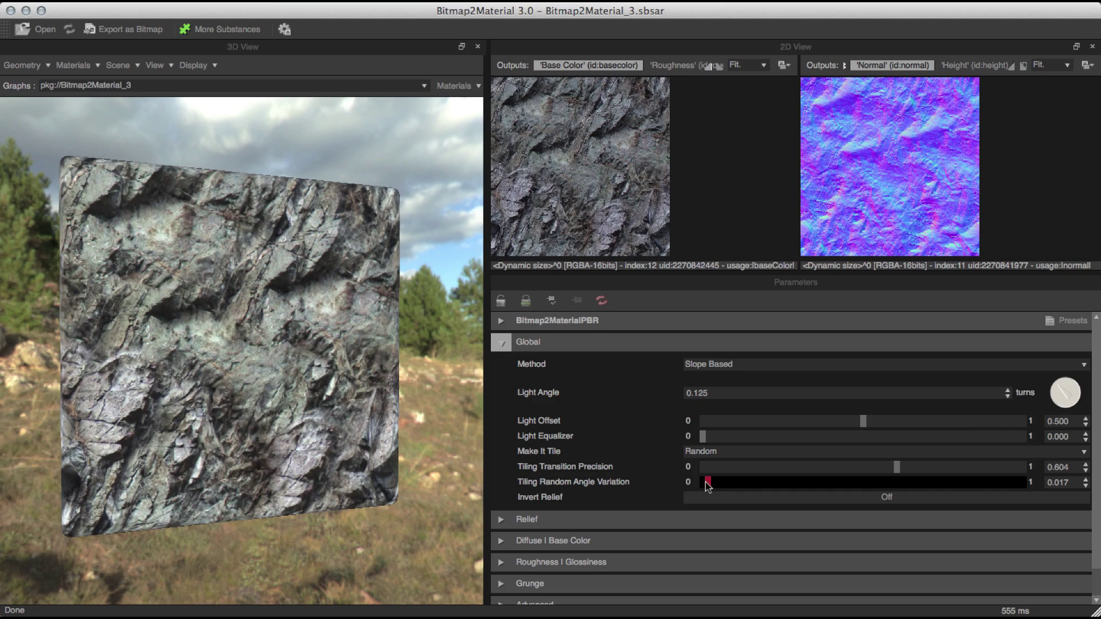
drag(705, 483, 702, 485)
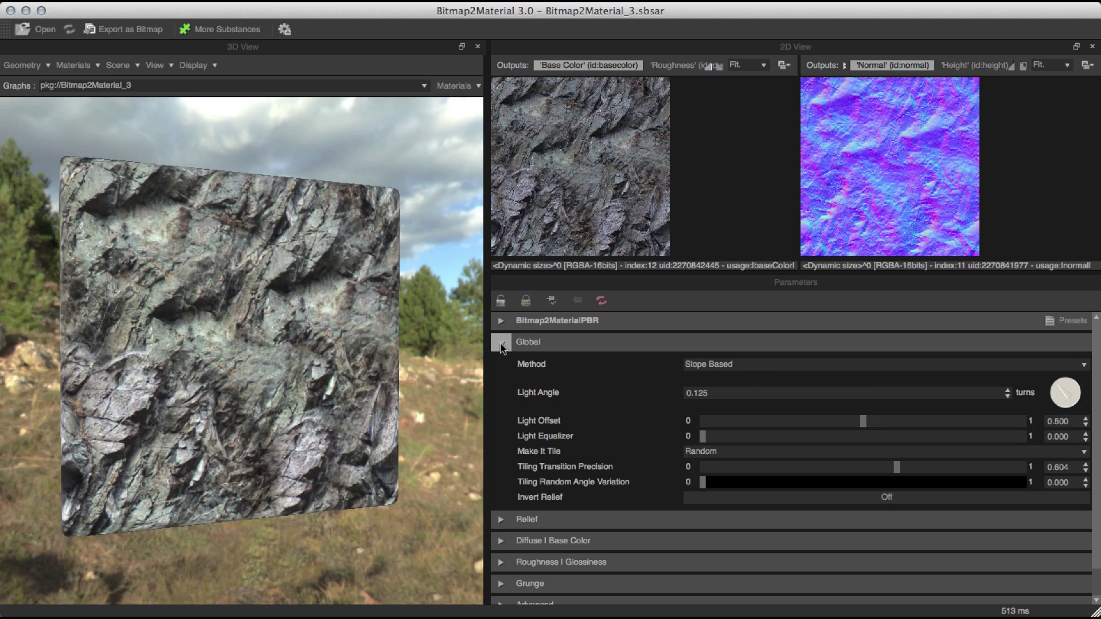
click(501, 344)
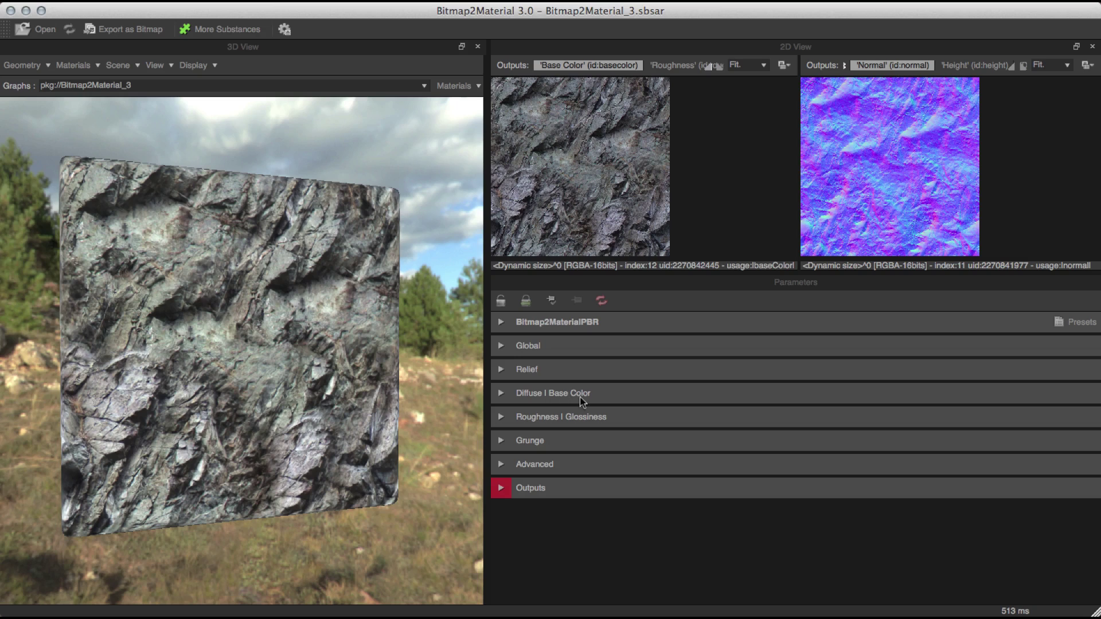
- Expand the Diffuse | Base Color parameters and try increasing Light Cancellation values, ending at 0.354
click(502, 393)
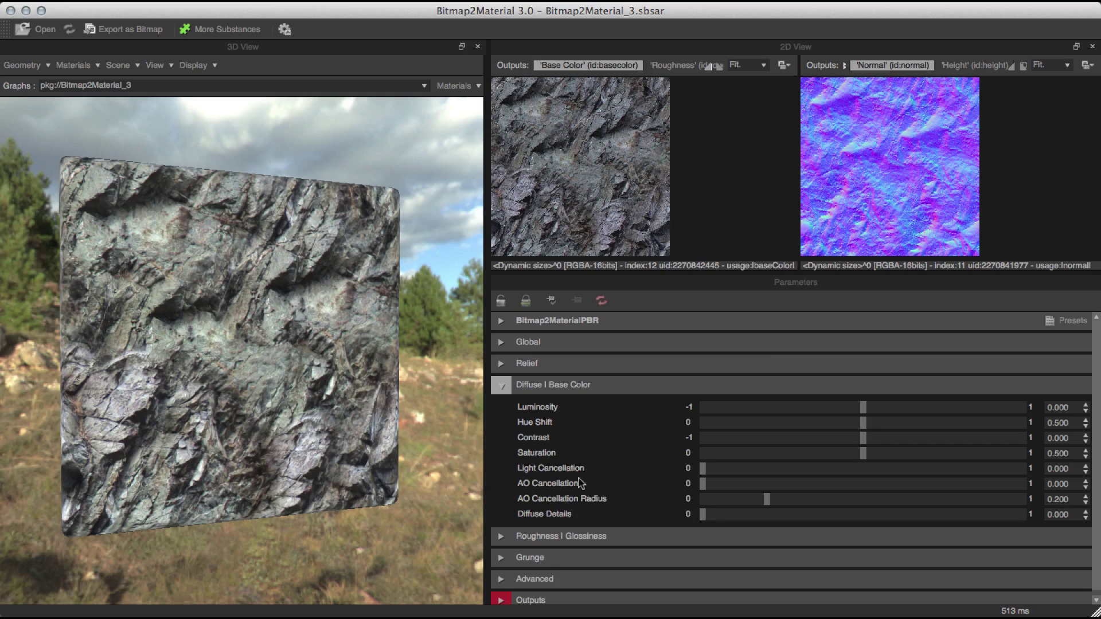
click(723, 469)
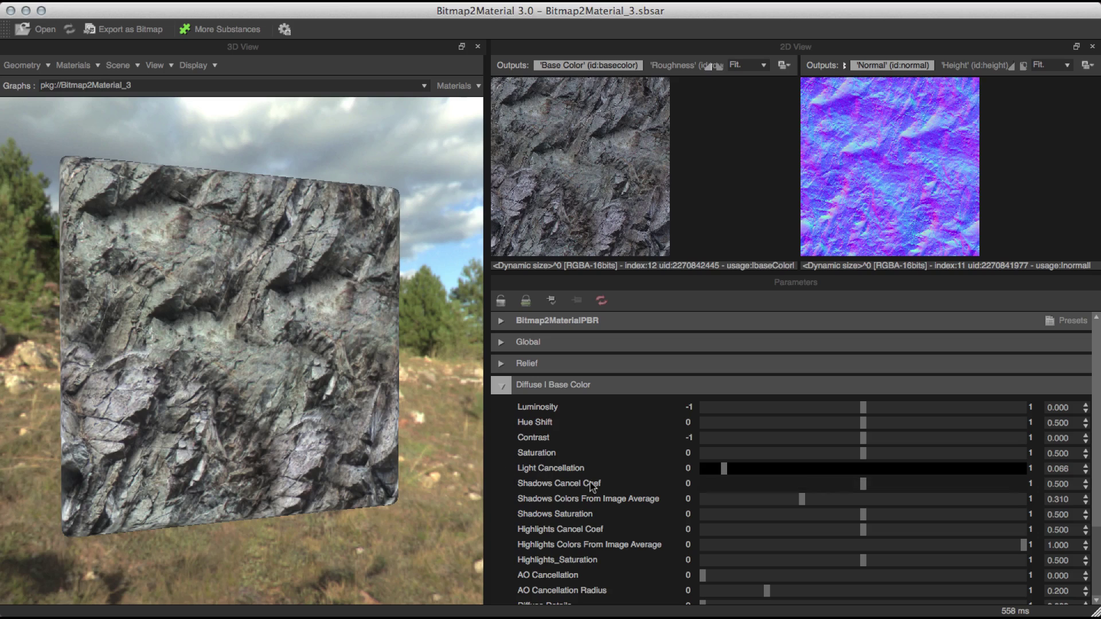
click(770, 468)
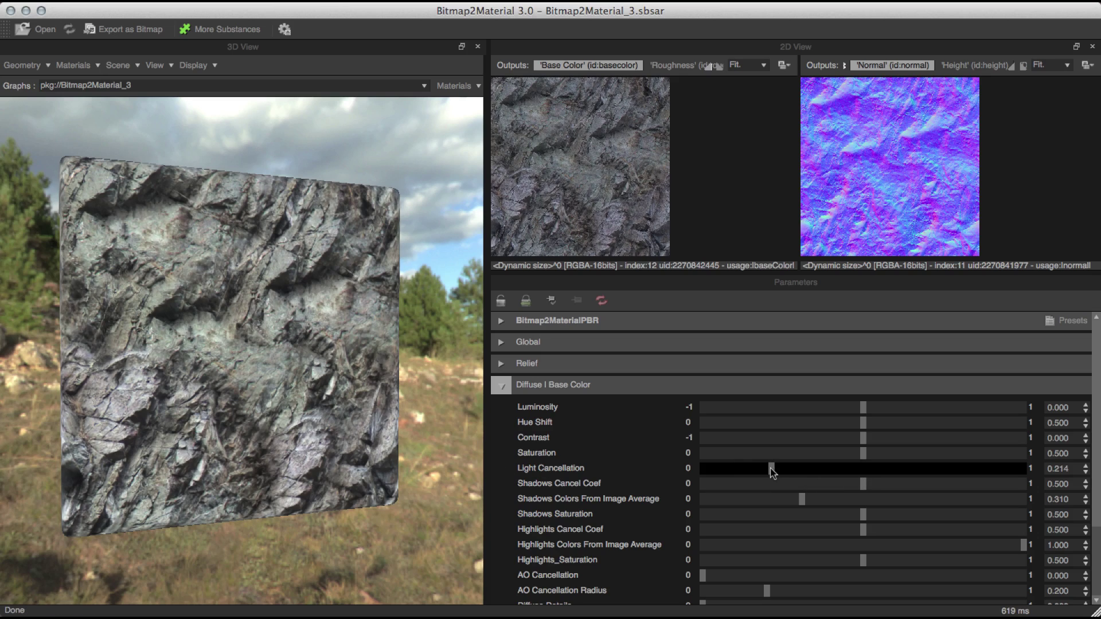
click(801, 470)
click(827, 469)
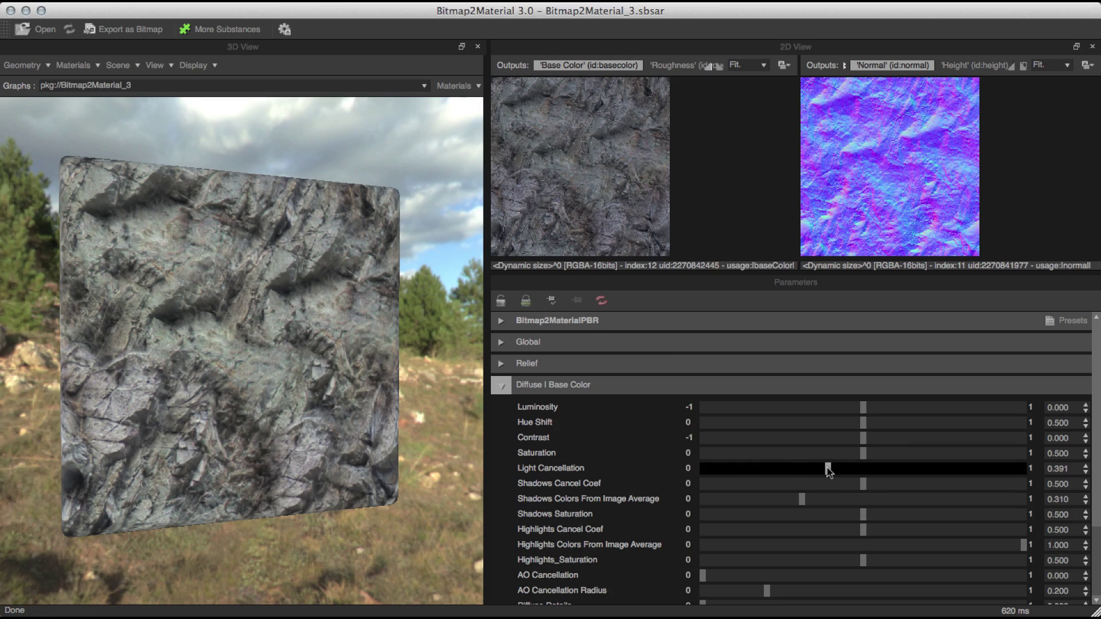
drag(815, 470, 814, 469)
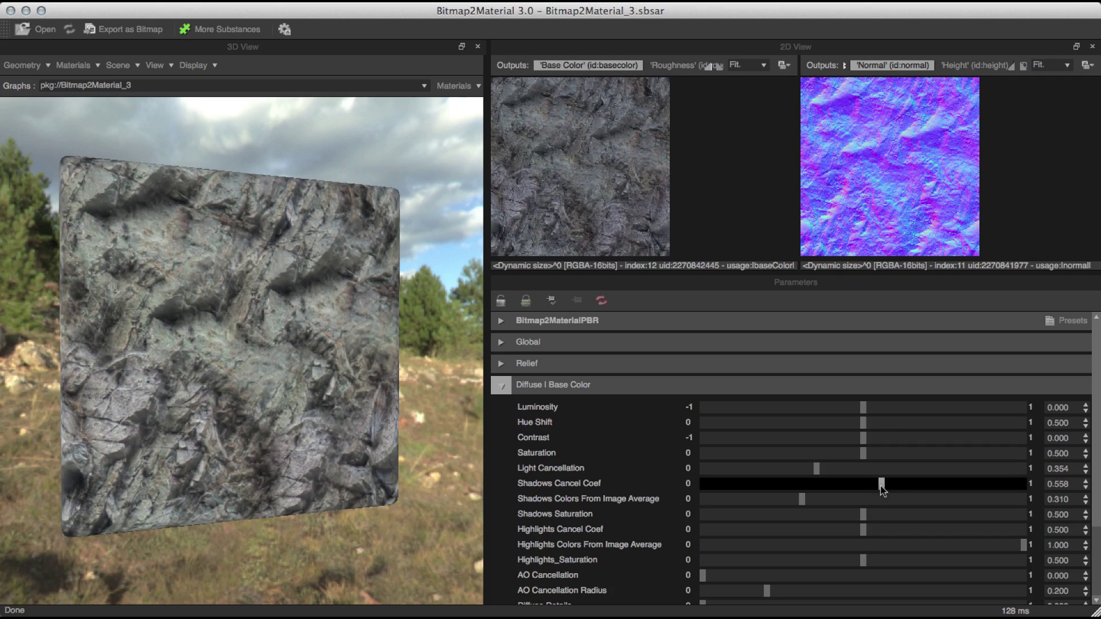
- Set Shadows Cancel Coef to 0.638 and AO Cancellation to 0.181 in the Diffuse | Base Color parameters
drag(882, 486, 907, 486)
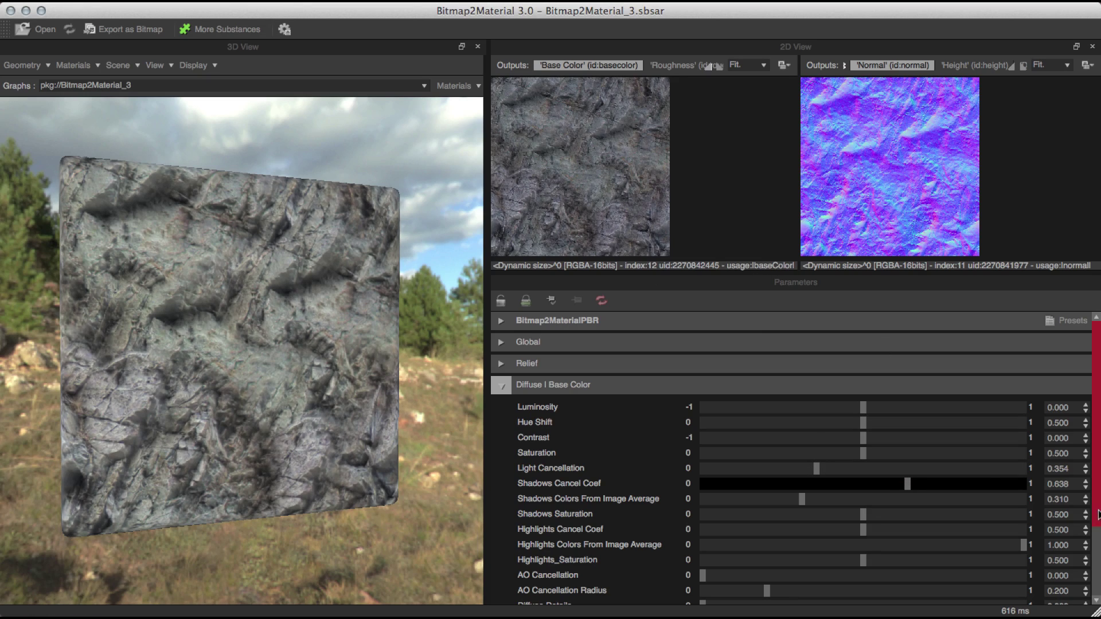
scroll(1096, 514, down, 3)
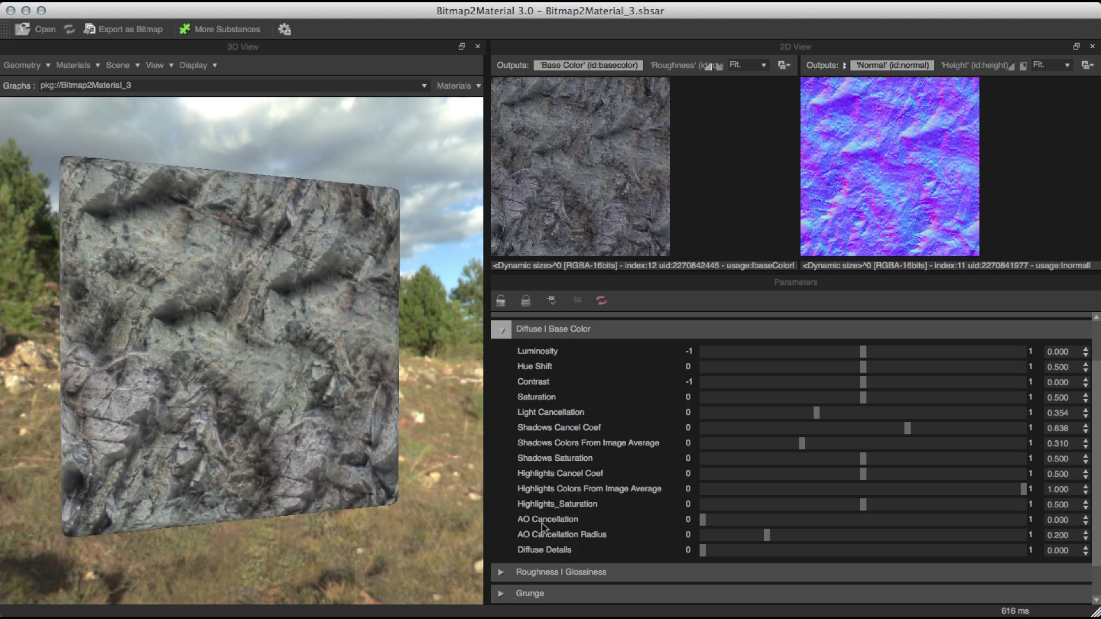
click(739, 520)
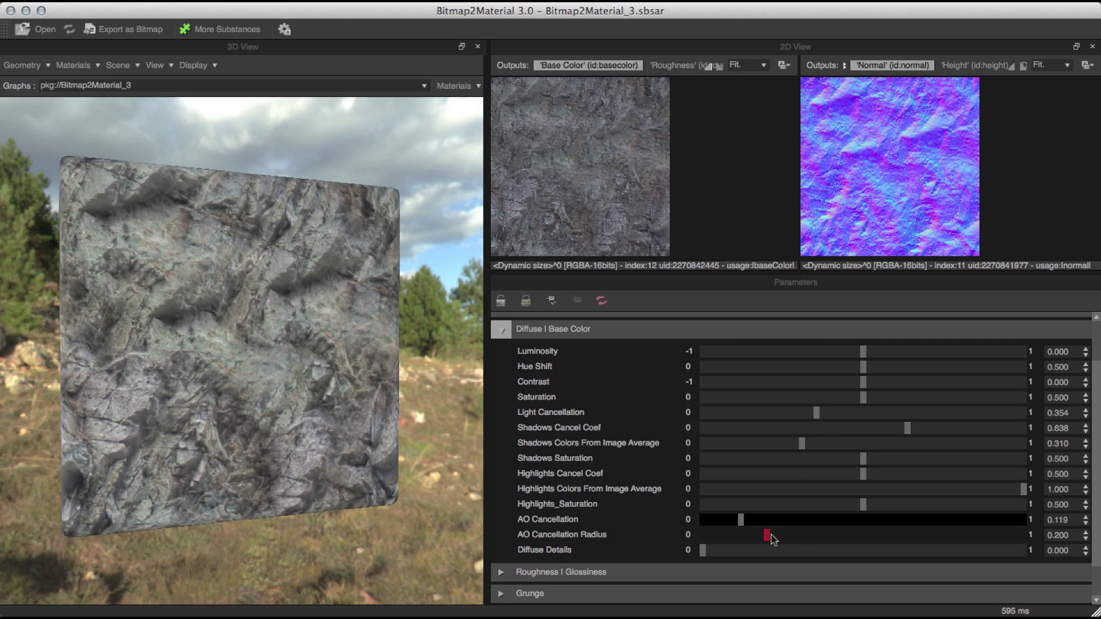
drag(740, 520, 761, 519)
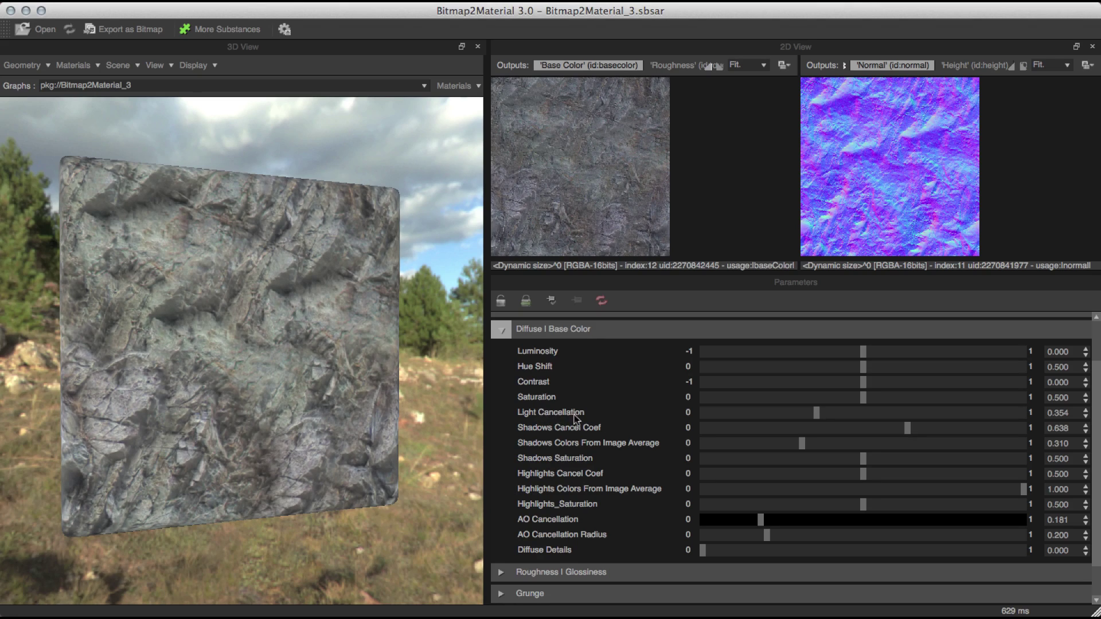
- Reduce Light Cancellation to 0.260 and set Diffuse Details to 0.174, finishing the Diffuse | Base Color adjustments
drag(816, 412, 787, 417)
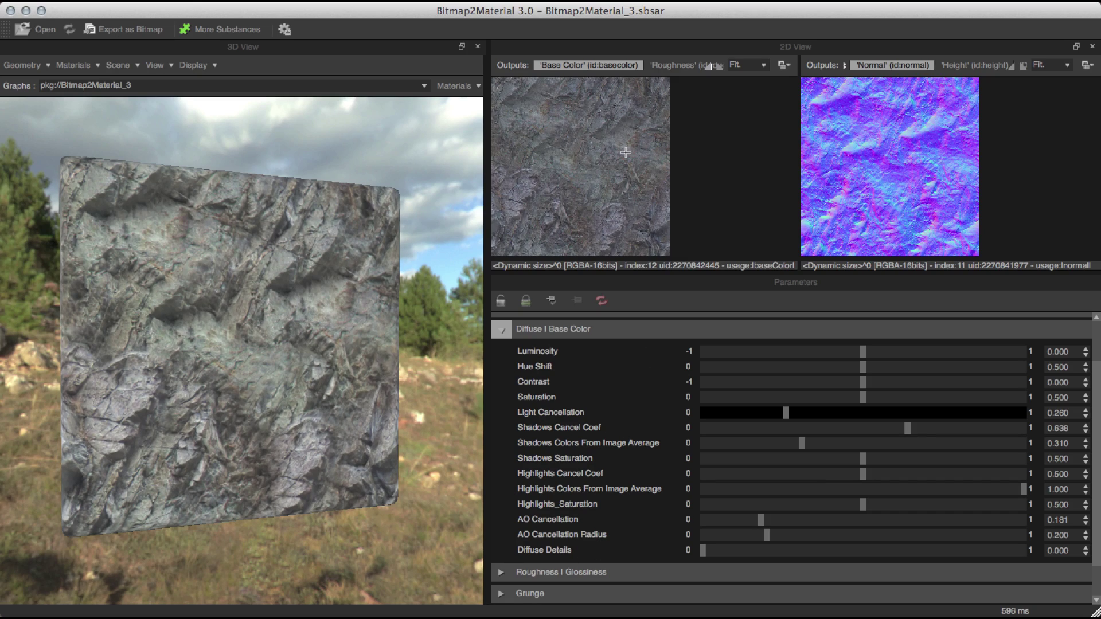
click(730, 551)
drag(731, 551, 758, 551)
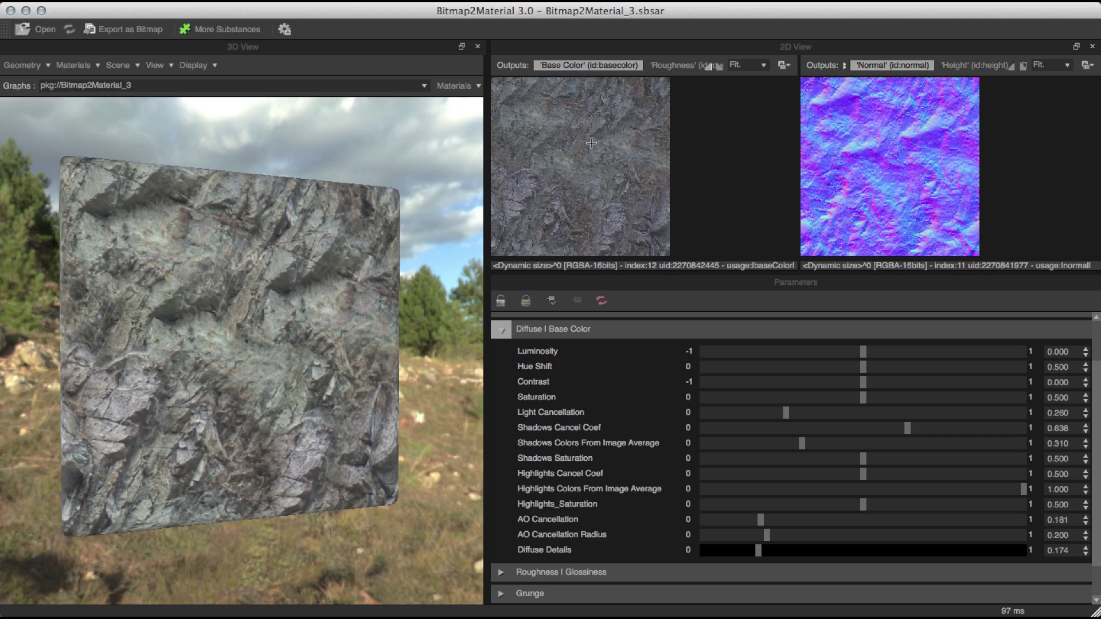
click(501, 332)
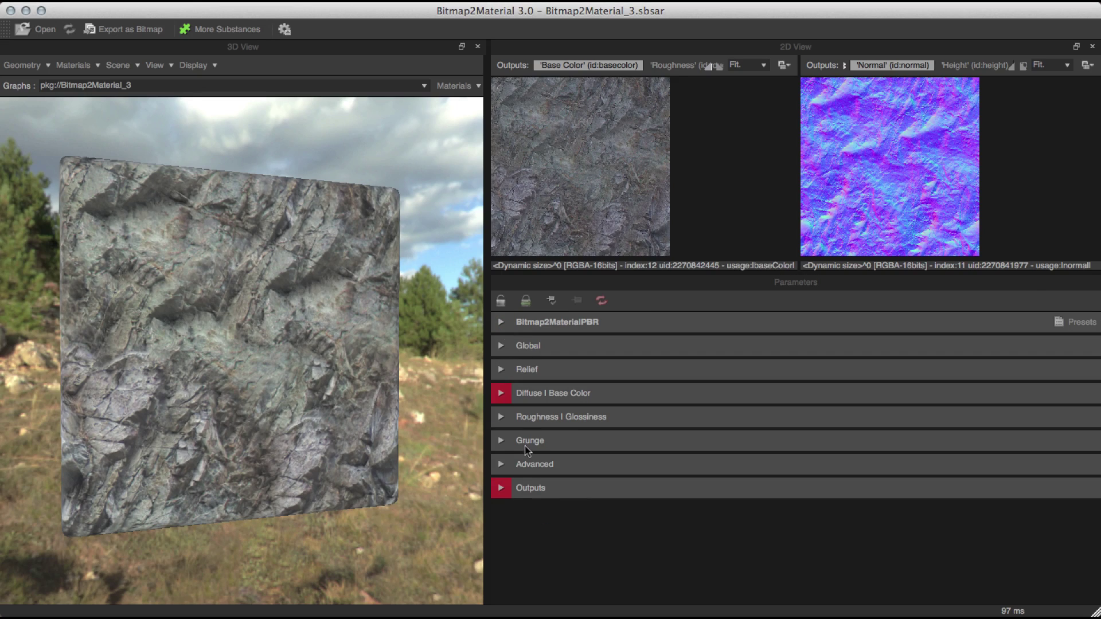
- Expand the Relief parameters and raise Normal Intensity to 21.719 with the Normal output shown in the second 2D view
click(559, 372)
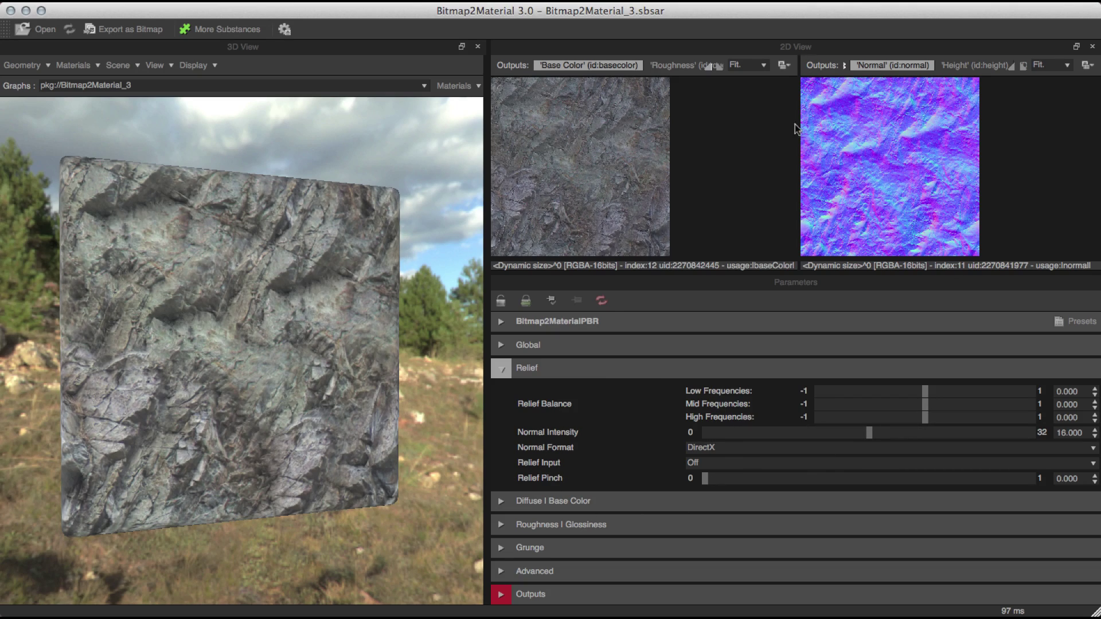
click(971, 63)
click(887, 66)
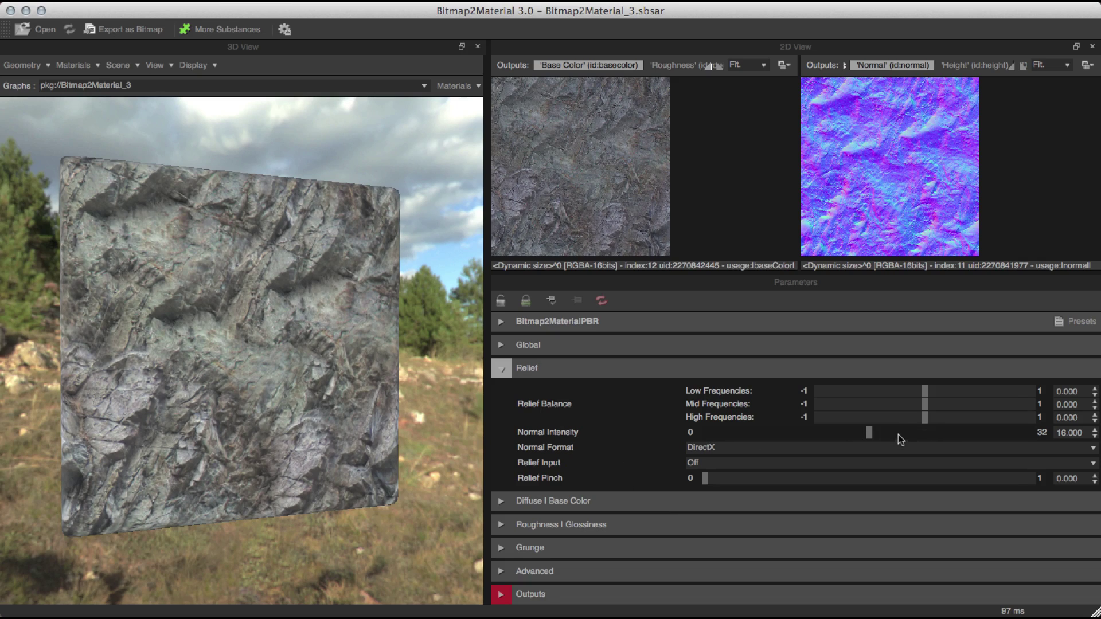
drag(898, 435, 926, 432)
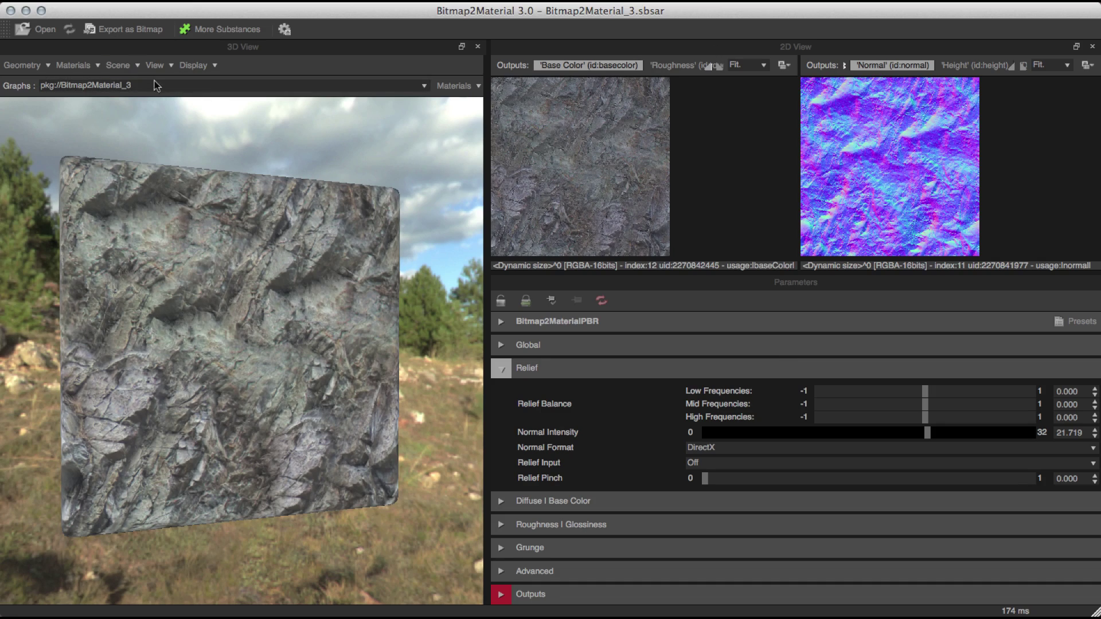
- Open the default material's settings beside the 3D view, set Relief Amount to 0.797, and check the relief on the full-width model
click(73, 65)
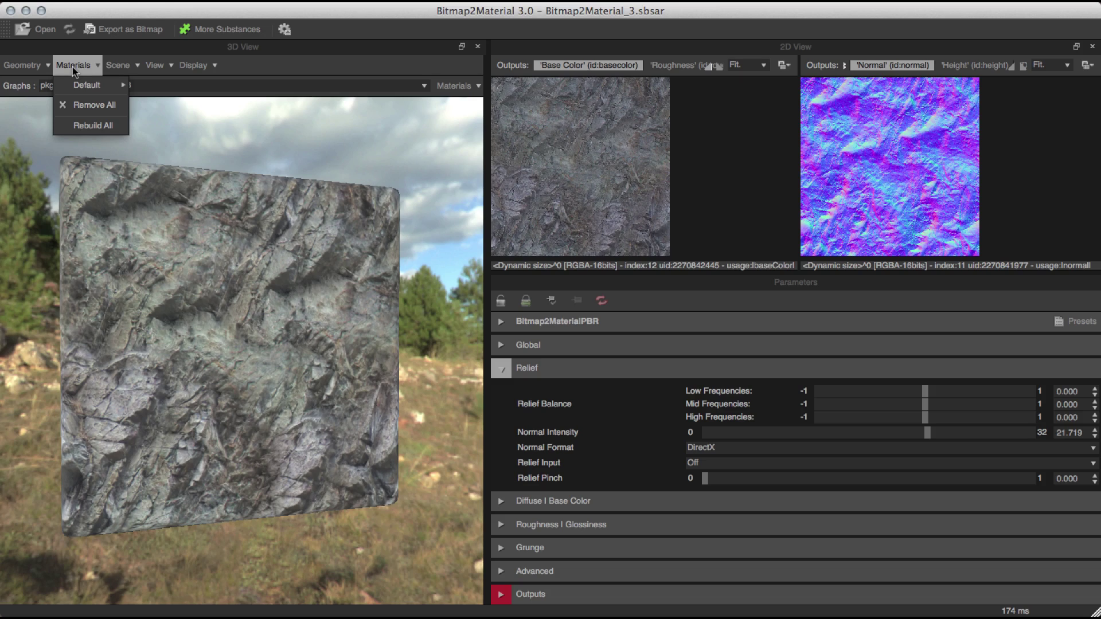
mouse_move(76, 89)
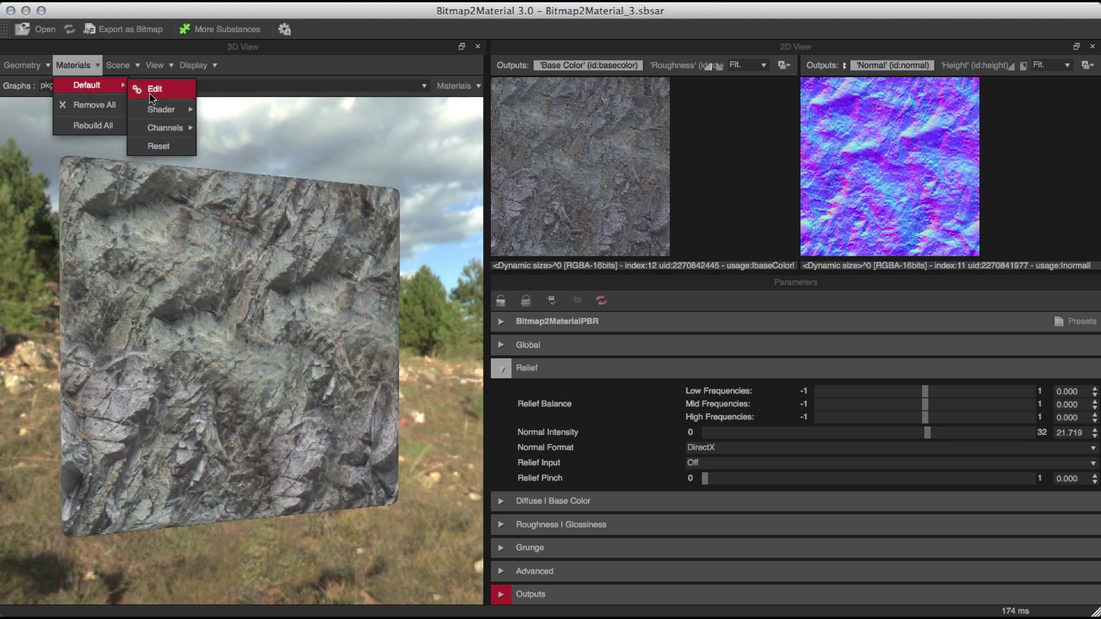
mouse_move(159, 112)
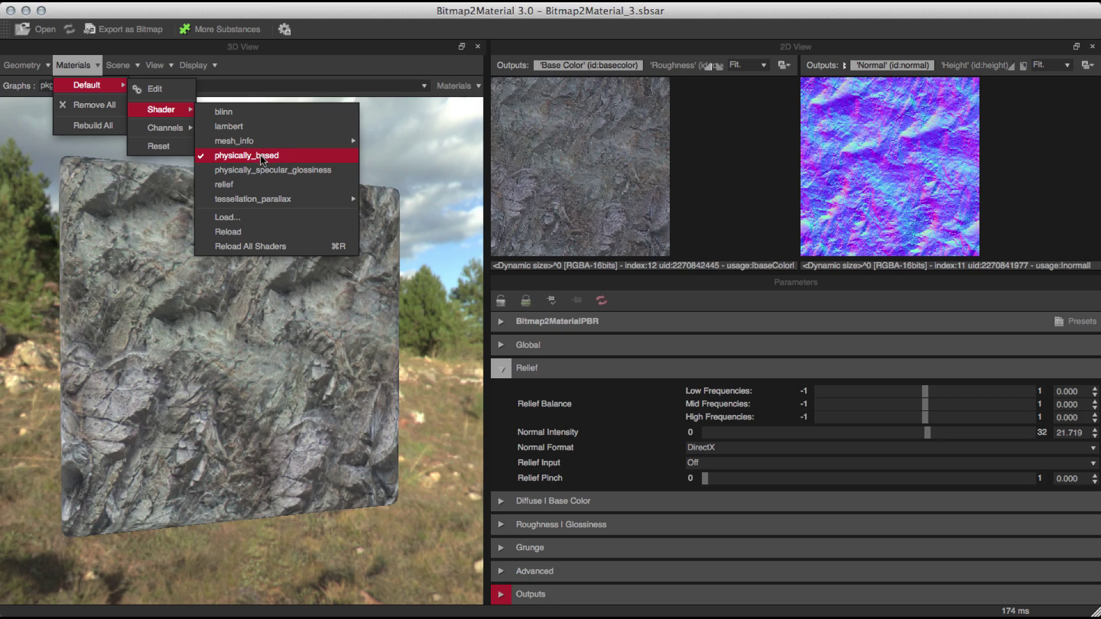
click(154, 92)
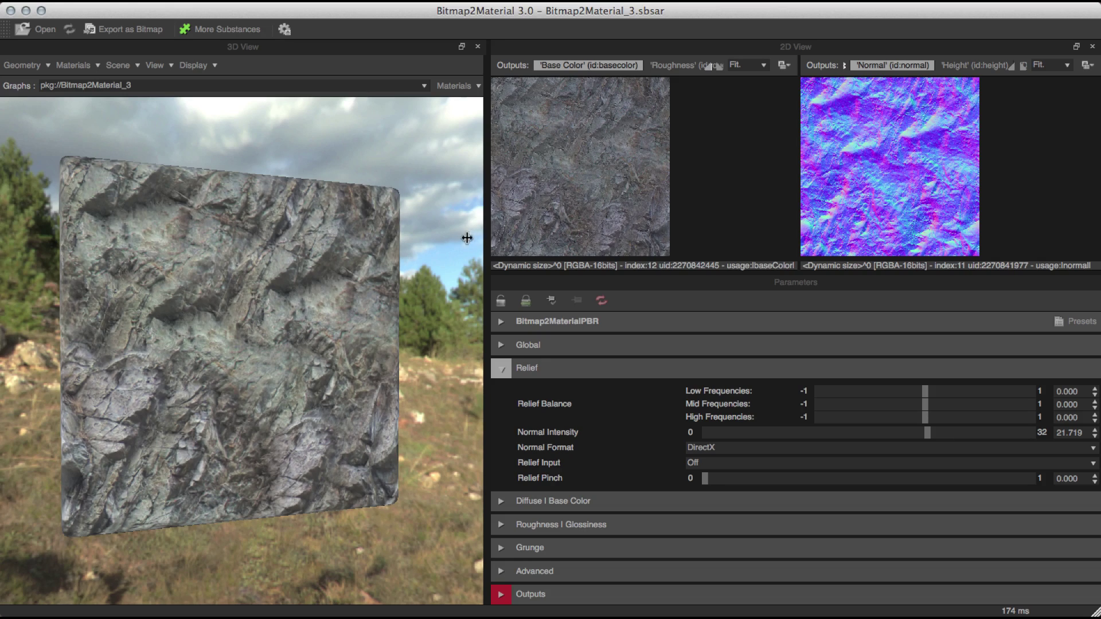
double_click(368, 234)
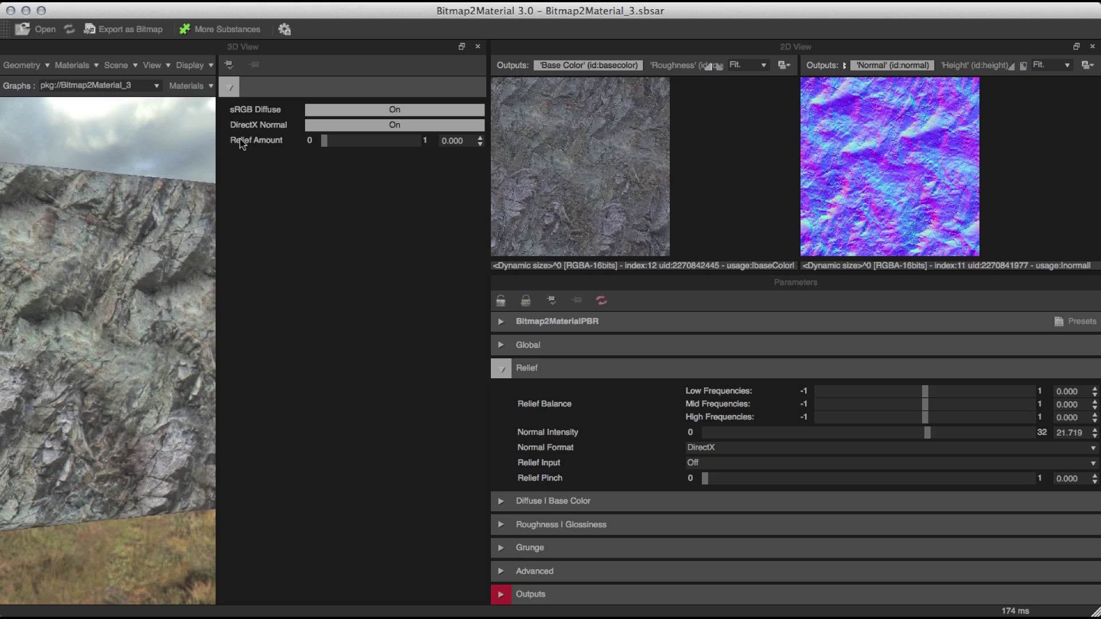
drag(324, 141, 392, 150)
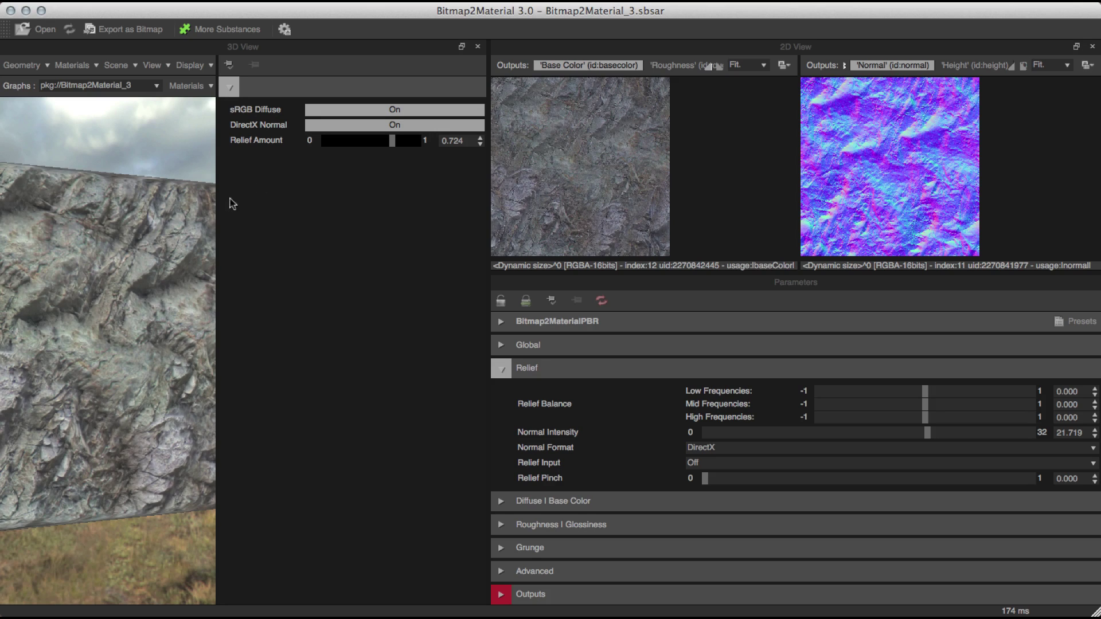
click(399, 141)
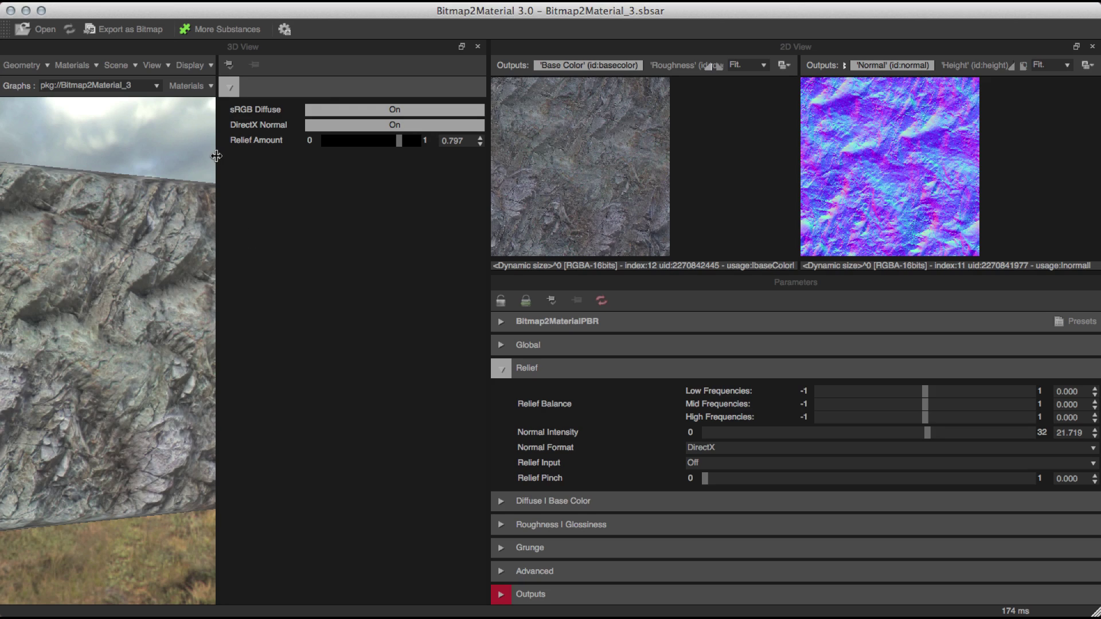
drag(216, 158, 460, 191)
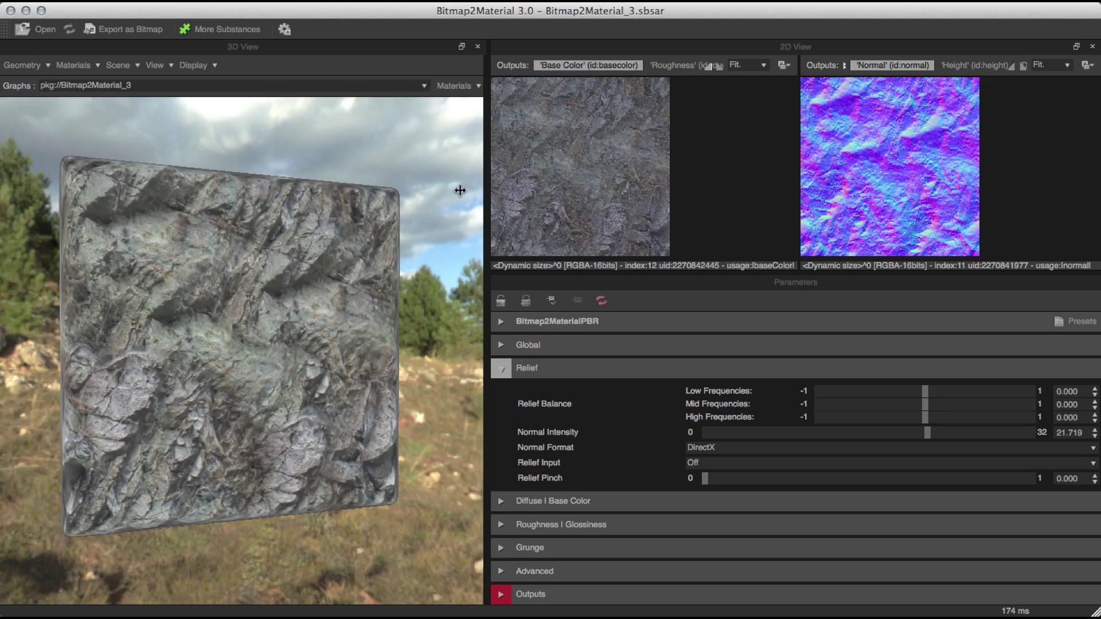
drag(325, 328, 313, 412)
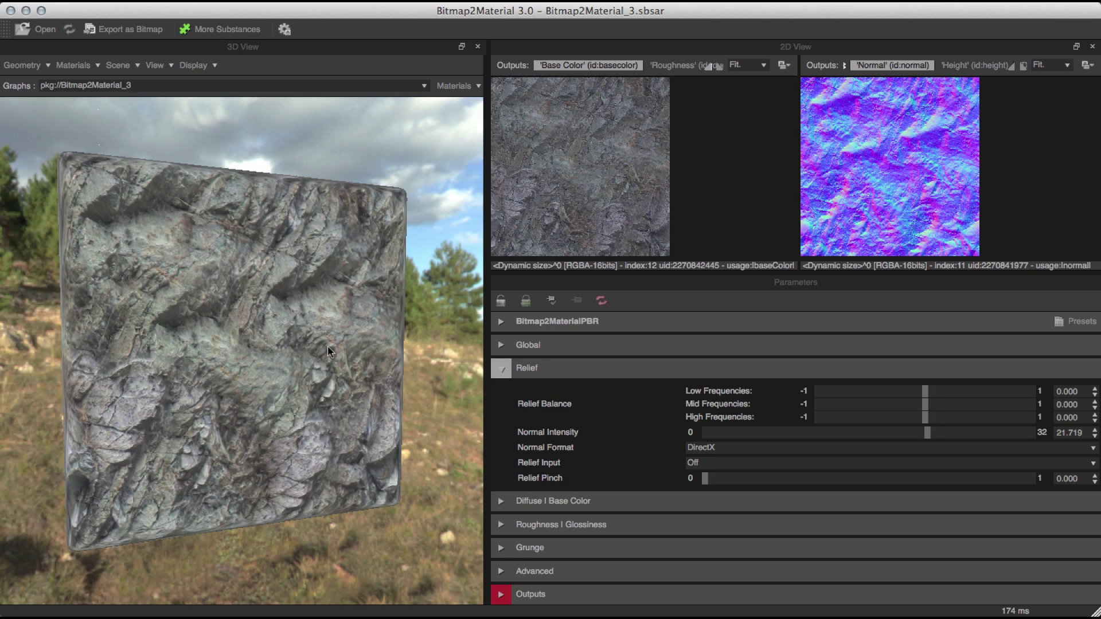
- Show the Height output in the second 2D view and switch from the Relief parameters to Roughness | Glossiness
click(965, 66)
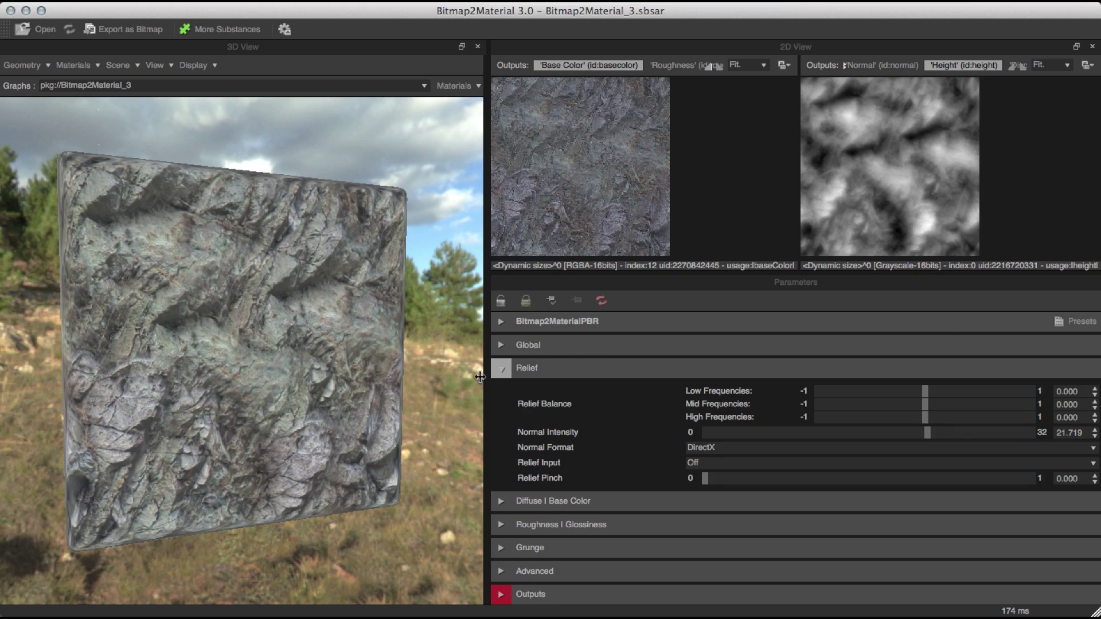
click(500, 370)
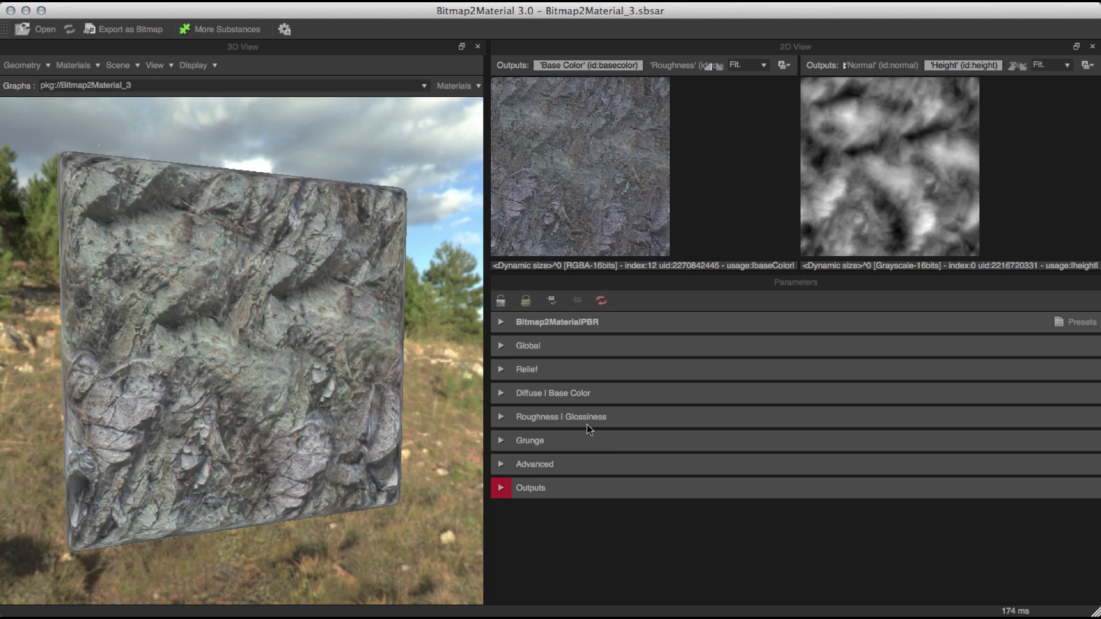
click(500, 417)
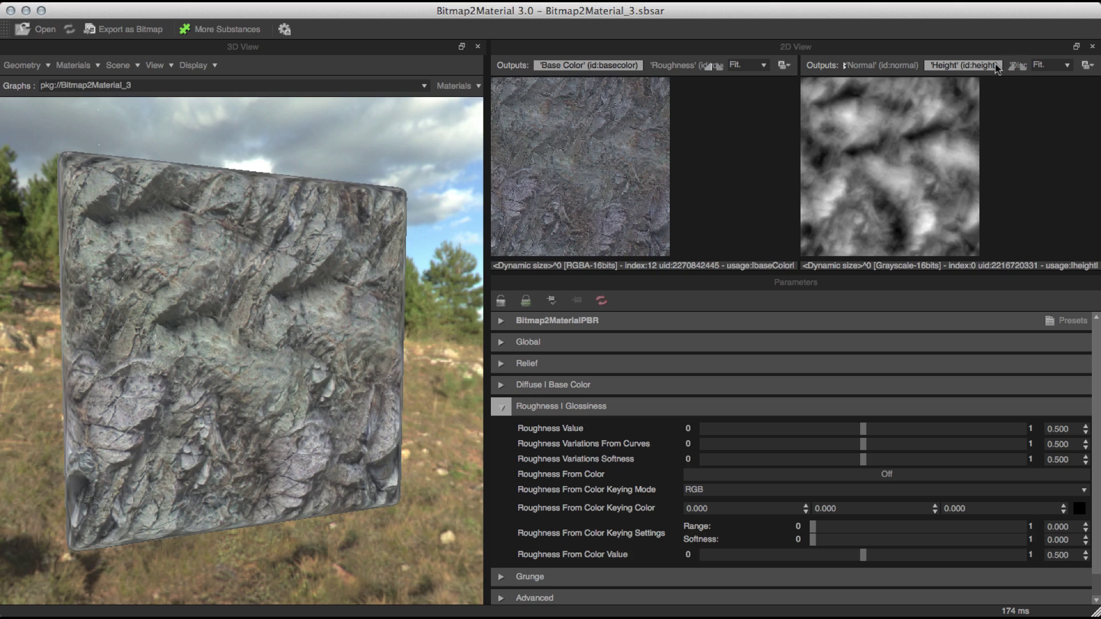
- Show the Roughness output in the second 2D view instead of the Height output
click(1011, 66)
click(1011, 66)
click(1011, 66)
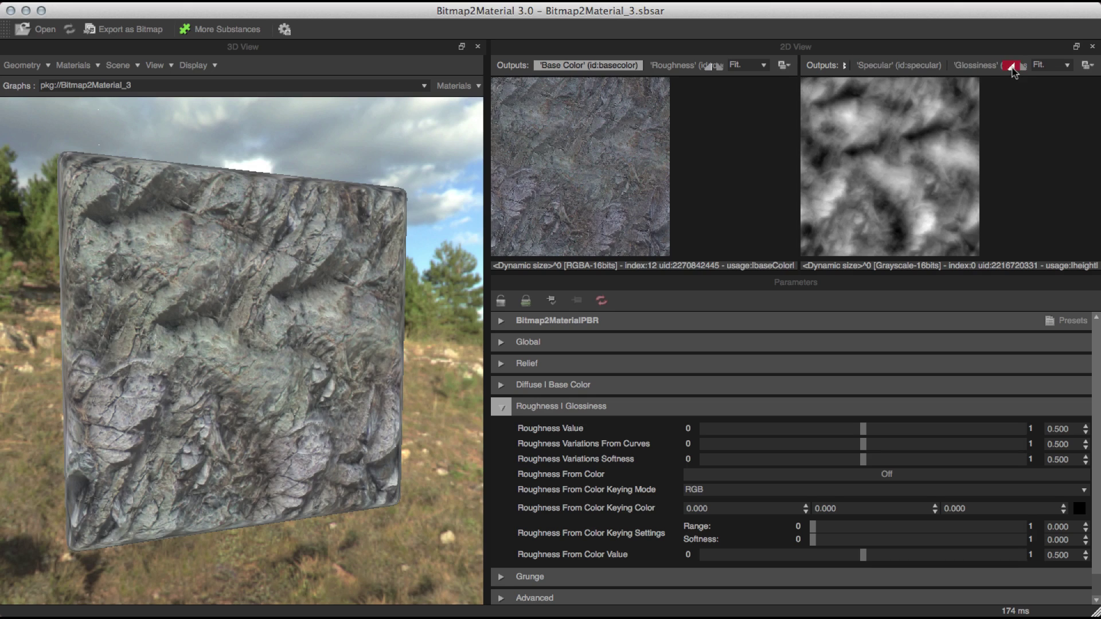
click(1012, 67)
click(1012, 66)
click(875, 67)
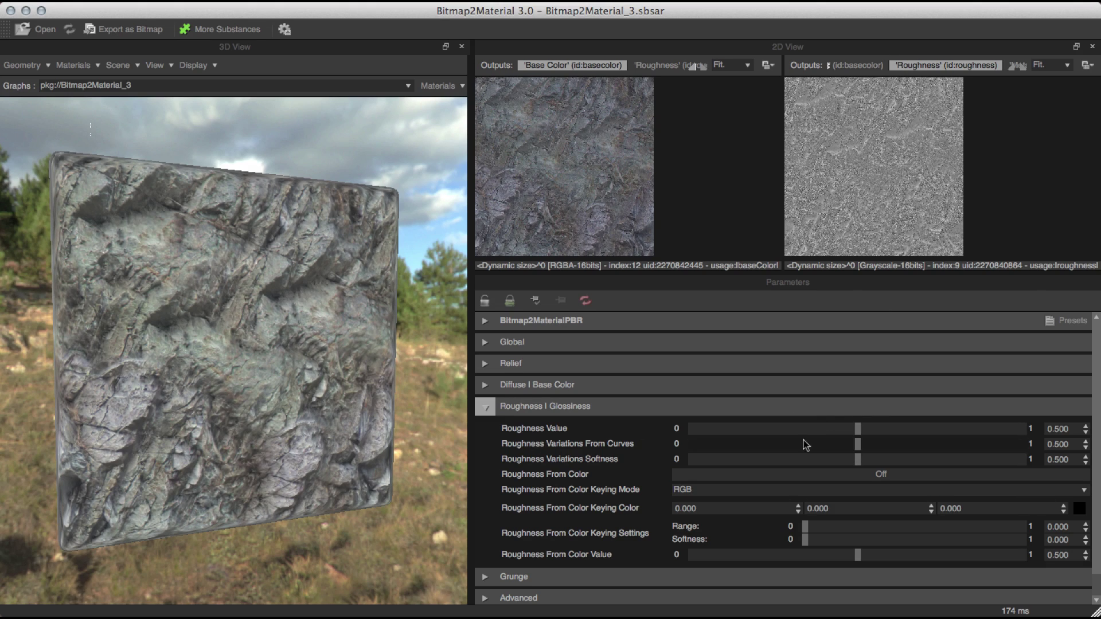
- Try a Roughness Value of 0.246 and inspect the reflections by orbiting the model and rotating the environment lighting
drag(858, 428, 909, 432)
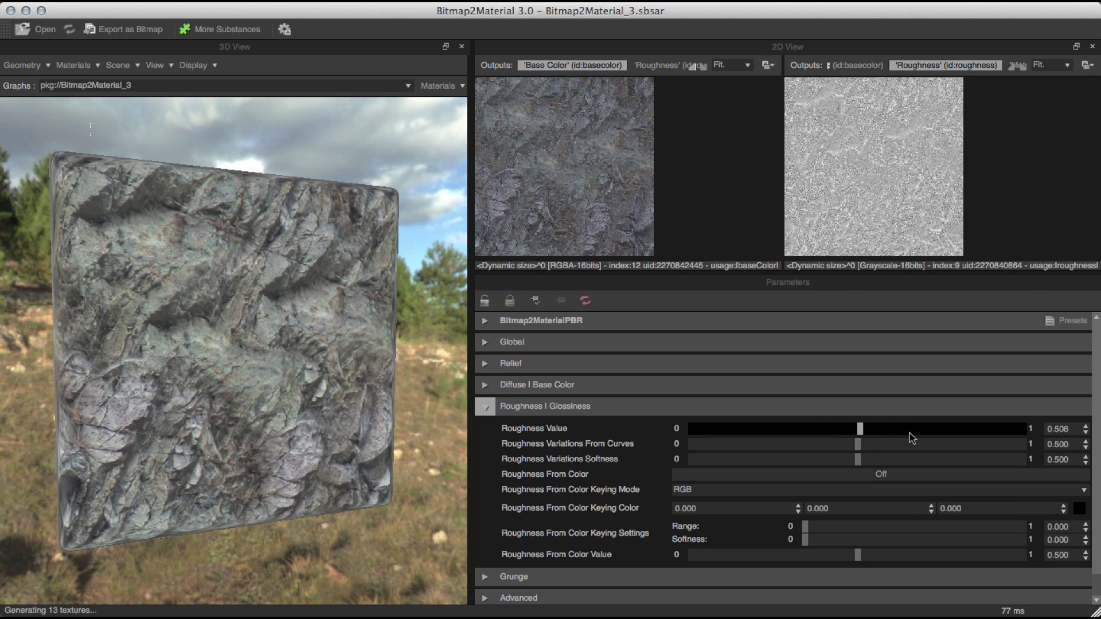
click(910, 432)
click(774, 429)
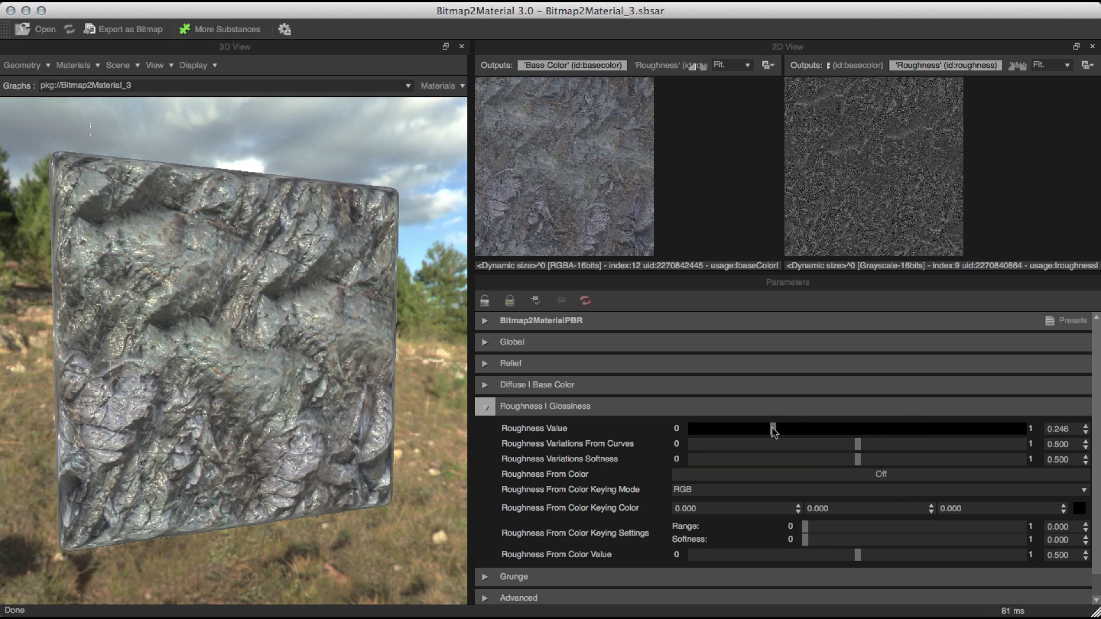
drag(229, 413, 258, 415)
shift+drag(267, 349, 380, 345)
ctrl+drag(340, 307, 300, 373)
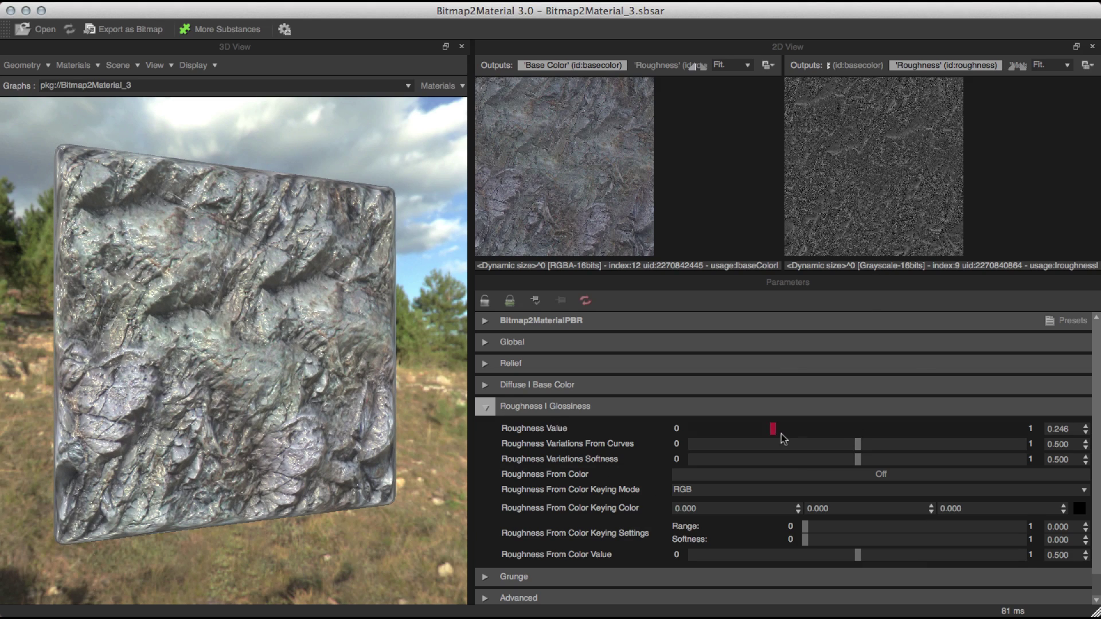
- Raise Roughness Value to 0.660
drag(782, 435, 825, 428)
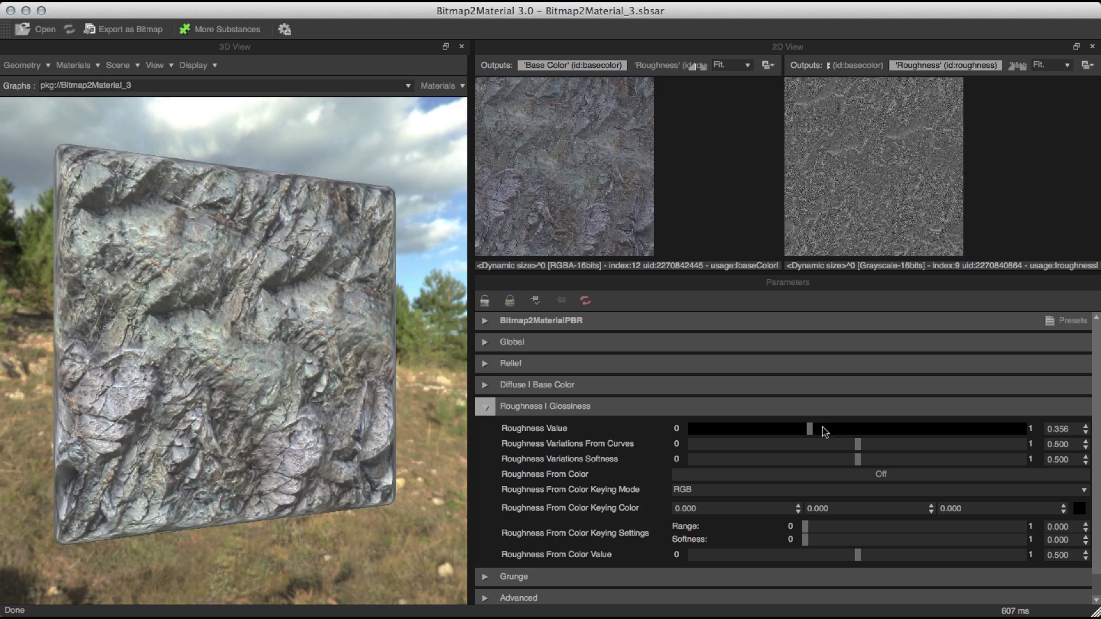
click(847, 430)
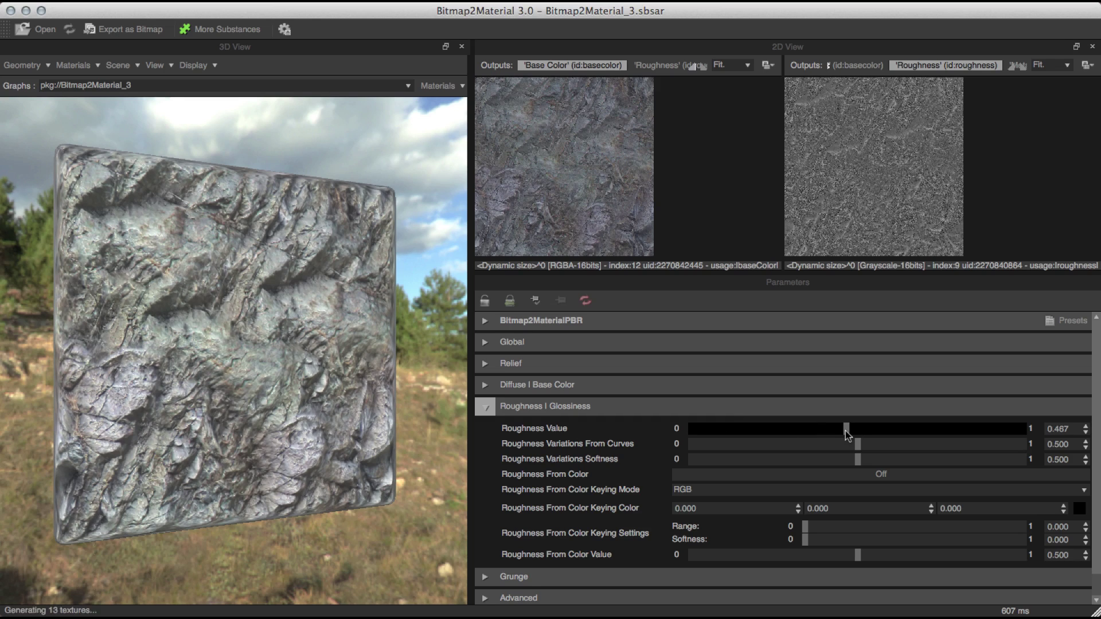
click(870, 429)
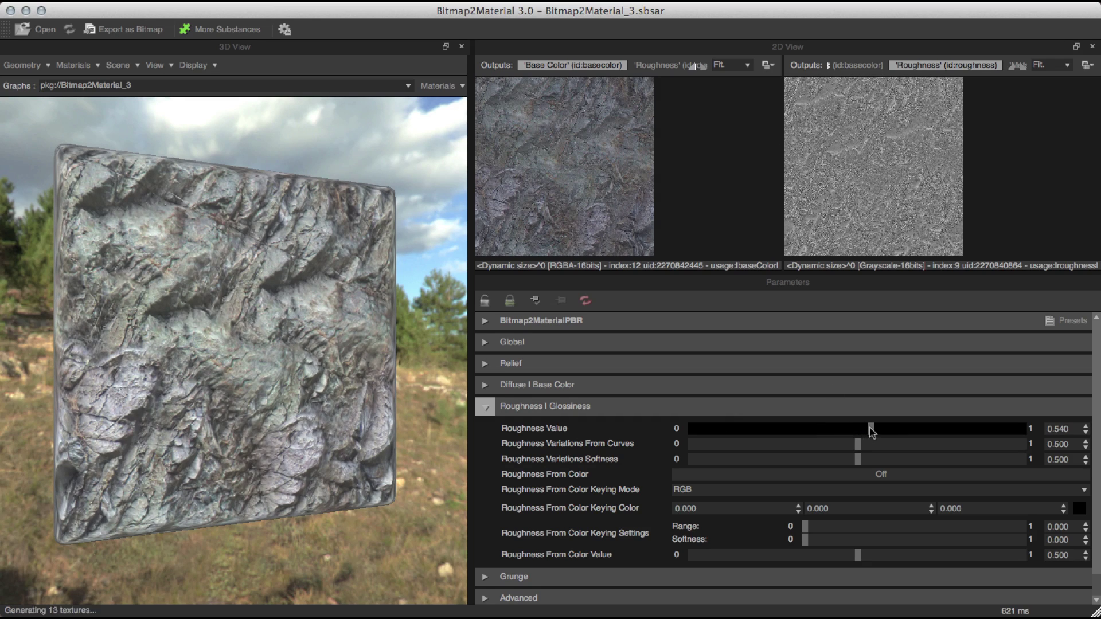
click(909, 429)
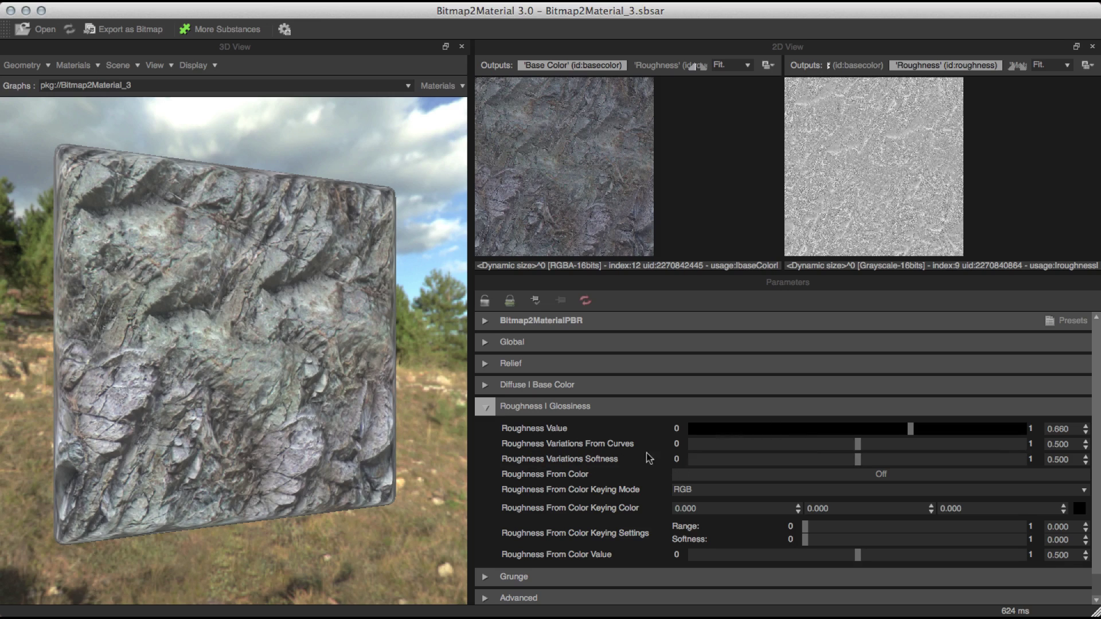
- Set Roughness Variations From Curves to 0.725 and Softness to 0.586, turn on Roughness From Color, and collapse the Roughness | Glossiness parameters
click(898, 445)
drag(898, 447, 932, 449)
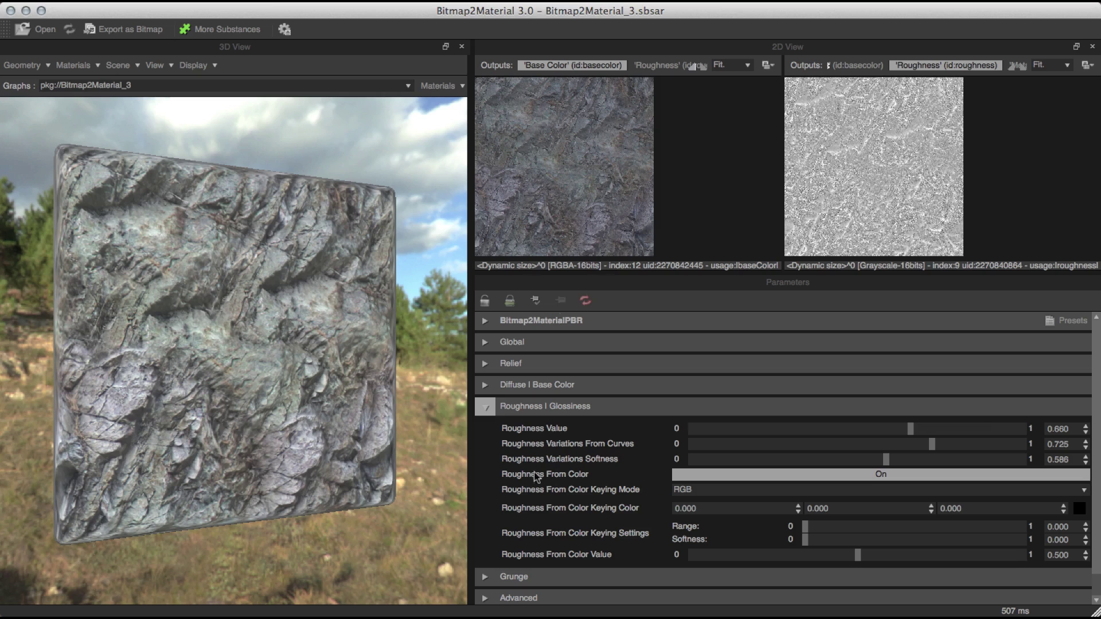
click(496, 412)
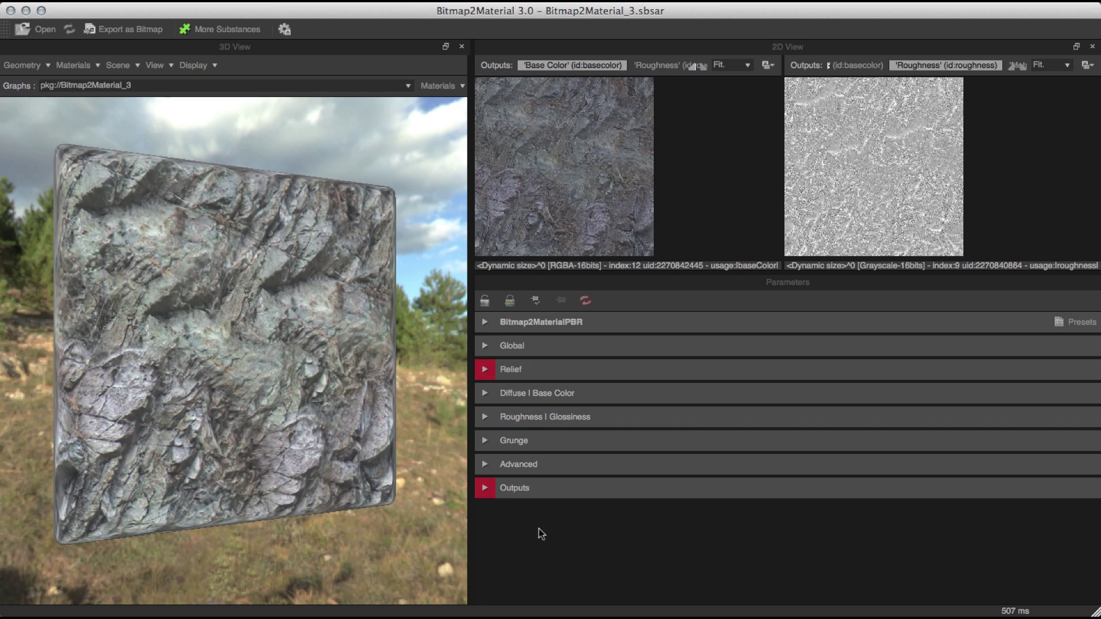
- Turn Grunge on and set Grunge Map Balance to 0.552, Grunge Map Contrast to 0.511 and Diffuse | Base Color Opacity to 0.025
click(547, 440)
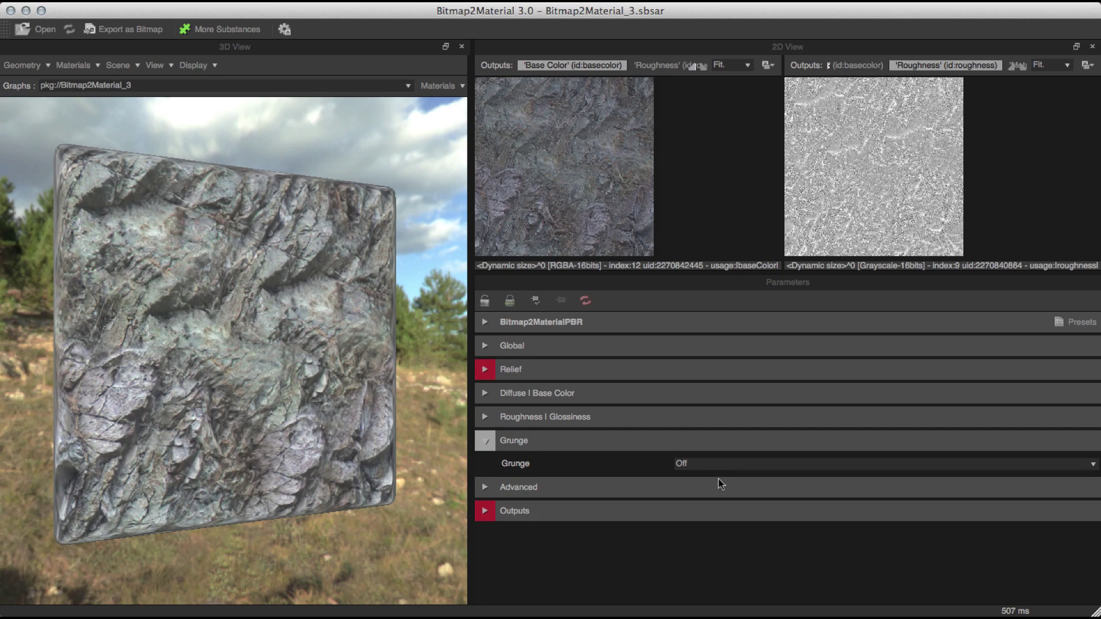
click(700, 464)
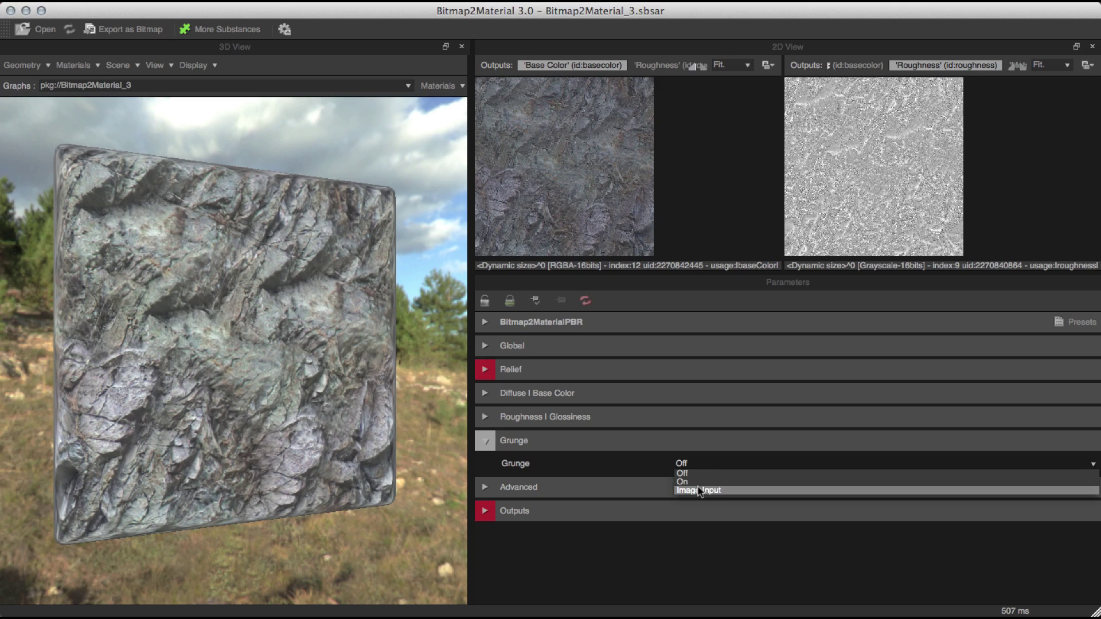
click(686, 482)
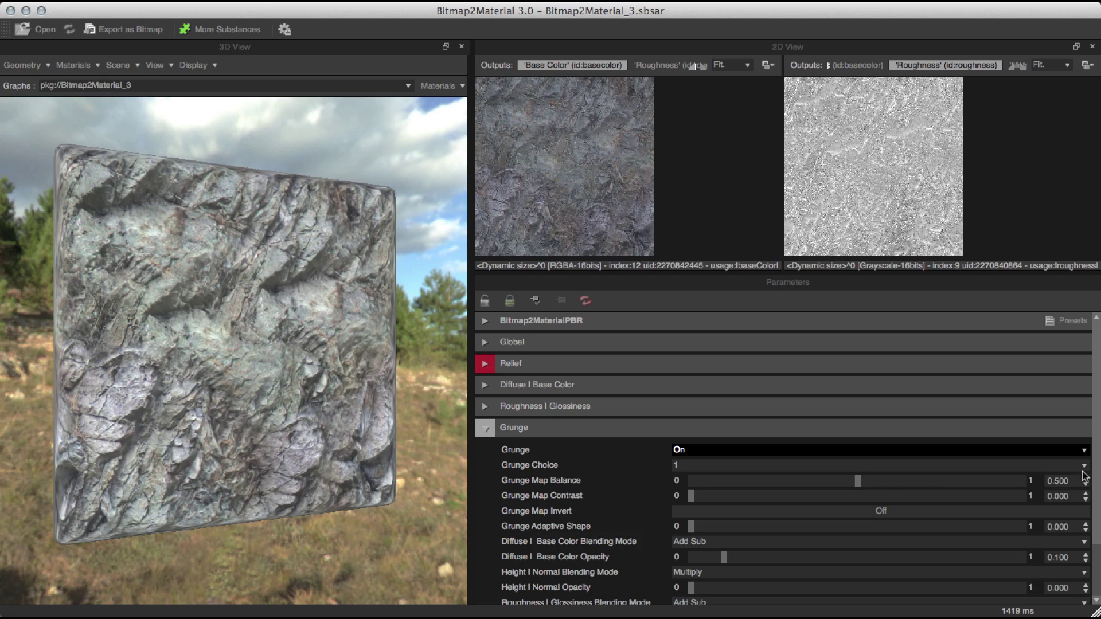
scroll(1096, 549, down, 3)
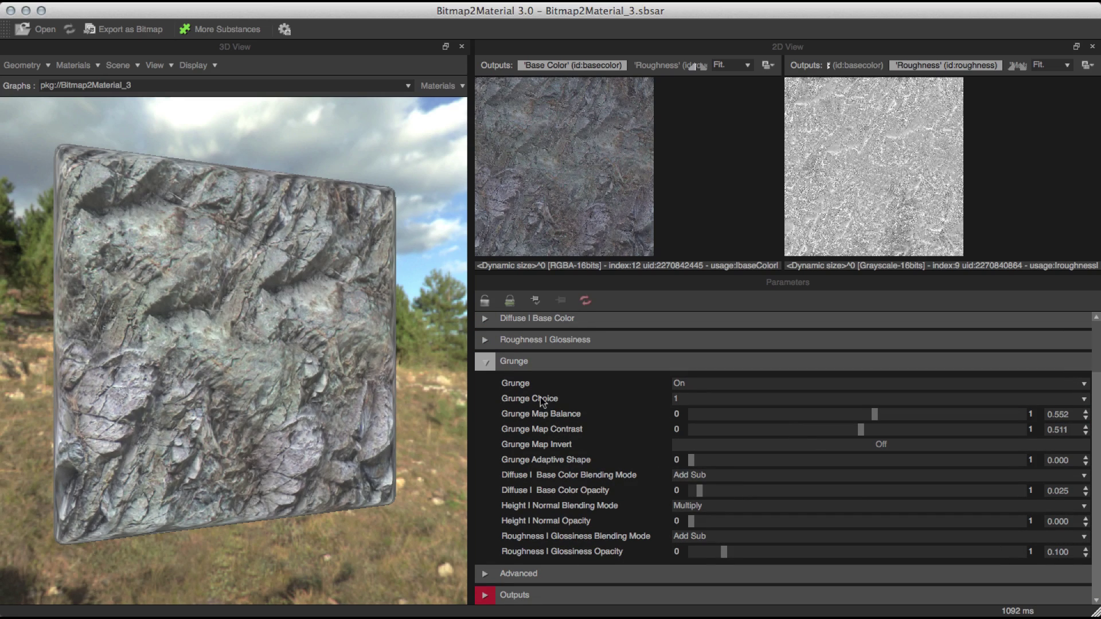
- Look through the available grunge maps and set Grunge Choice to 3
click(688, 398)
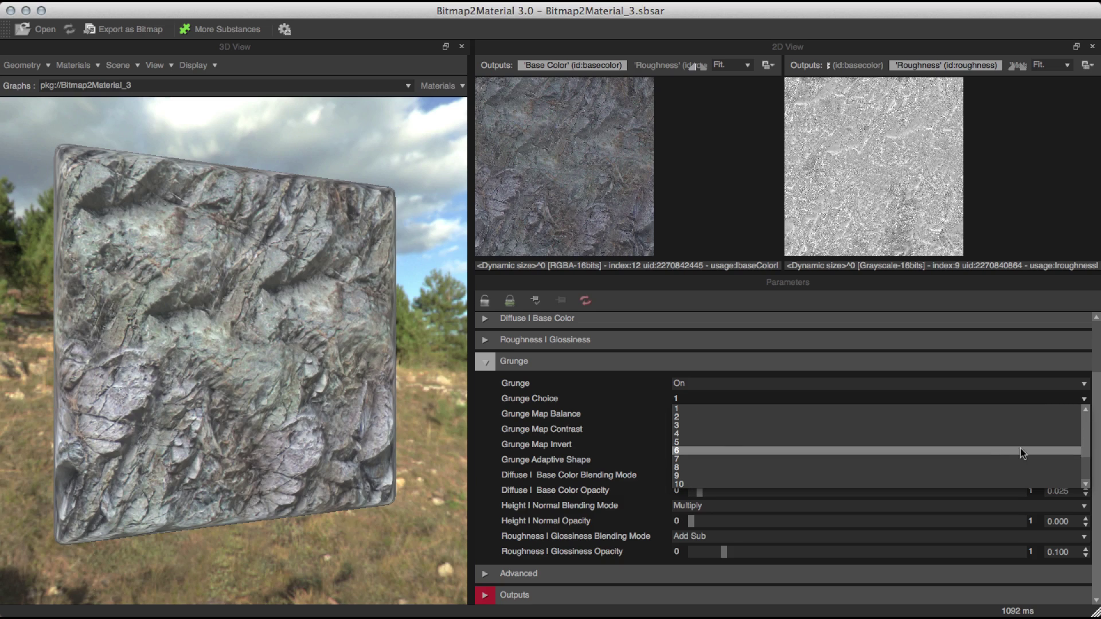
scroll(1085, 453, down, 3)
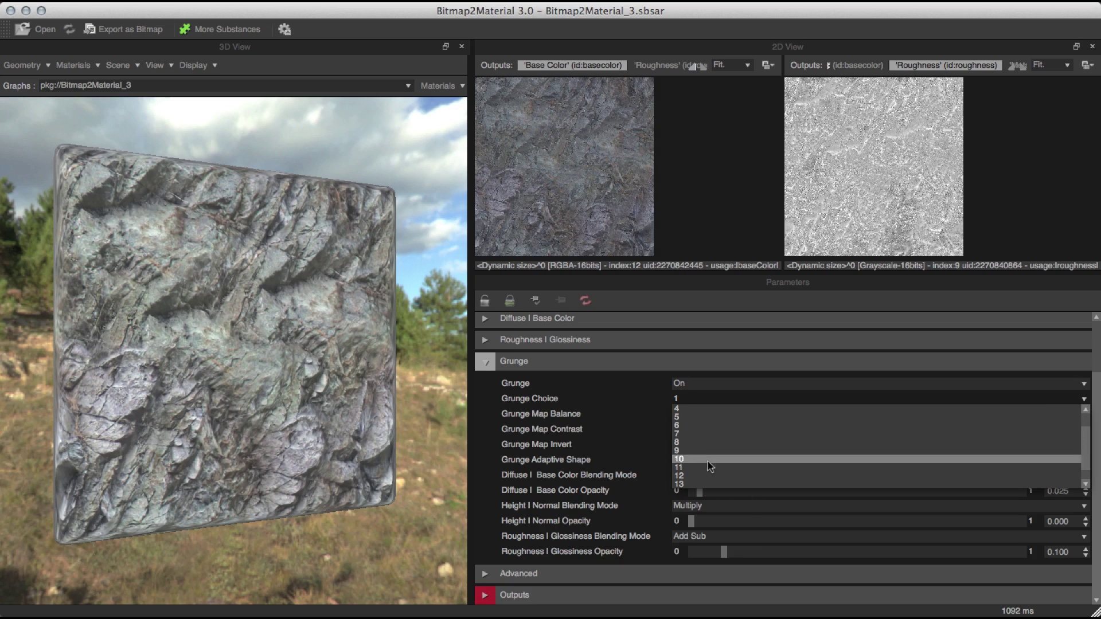
scroll(1084, 450, up, 3)
click(684, 426)
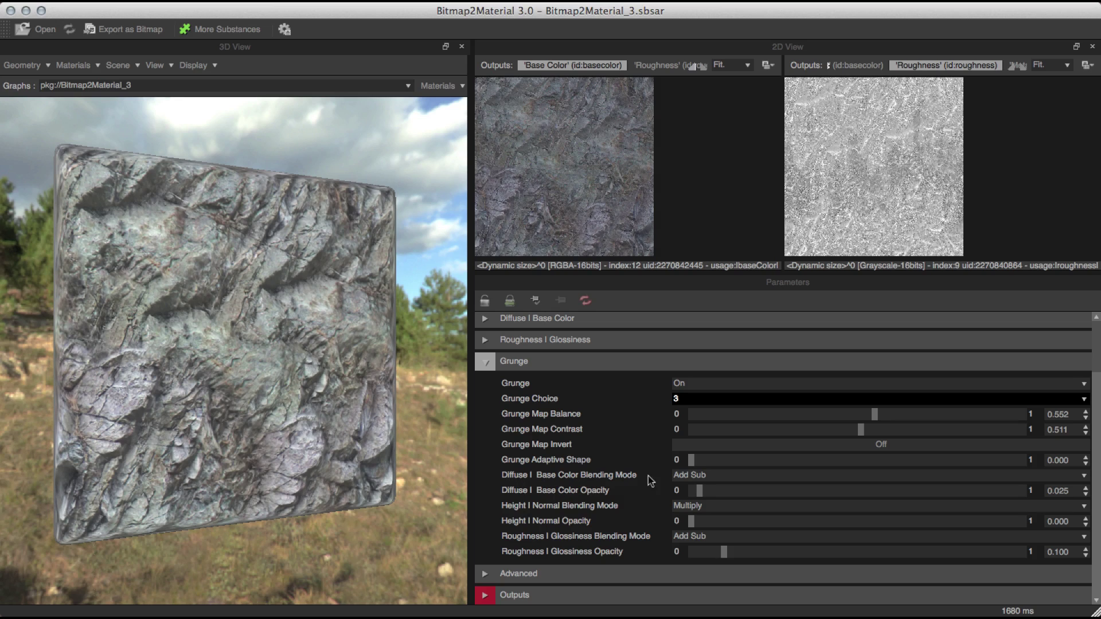
- Set the grunge's Diffuse | Base Color Blending Mode to Multiply and its Opacity to 0.423
click(693, 476)
click(704, 512)
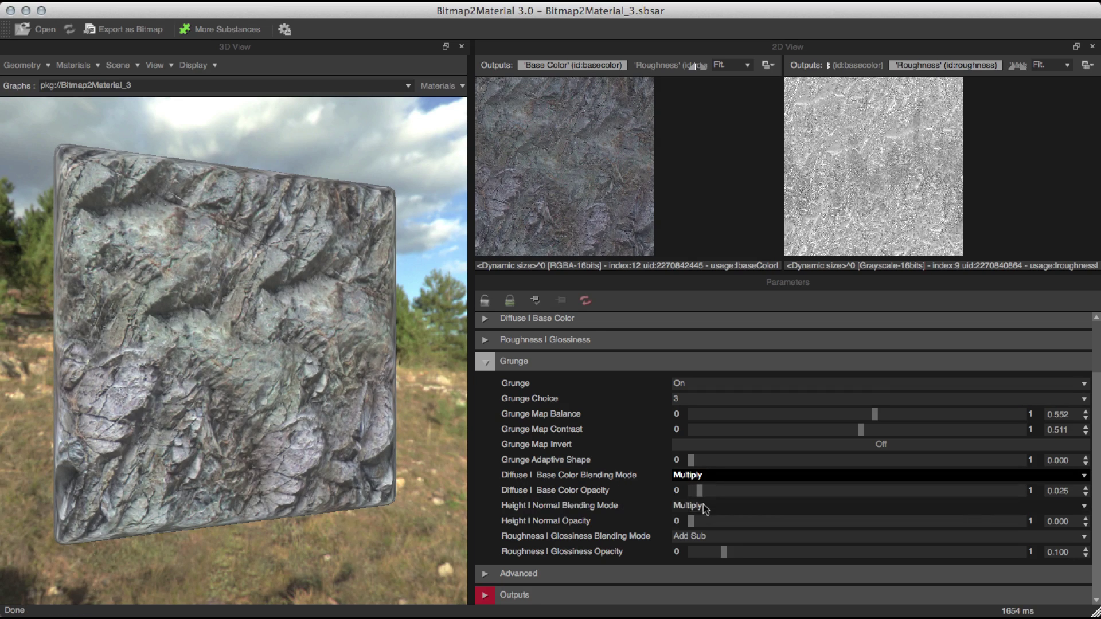
click(831, 491)
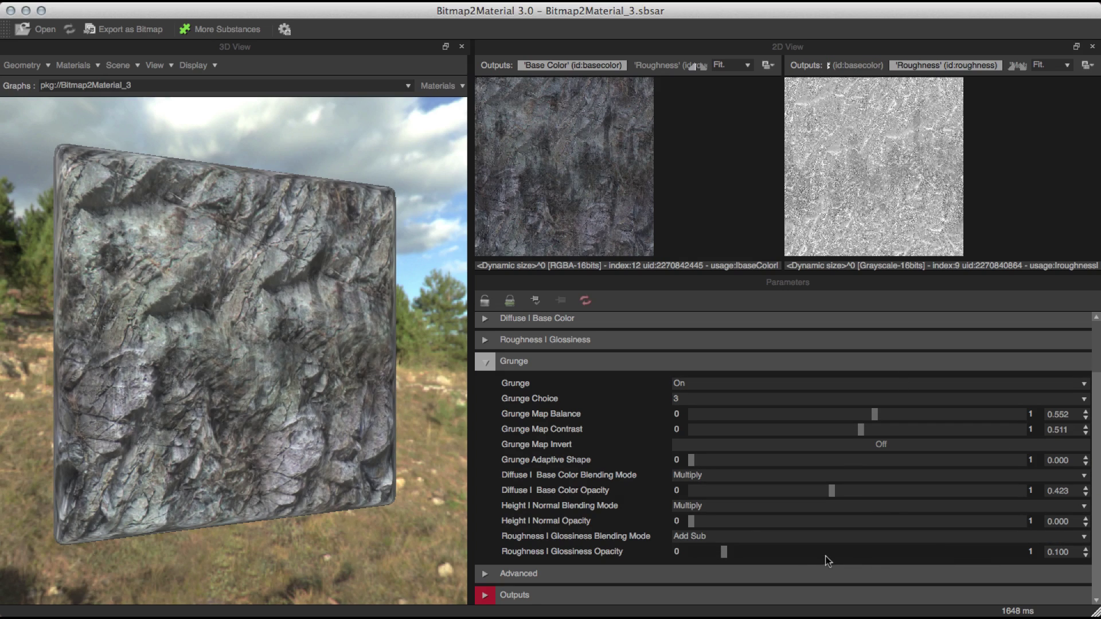
- Try stronger grunge in the roughness map and set its Roughness | Glossiness Opacity to 0.193
click(758, 552)
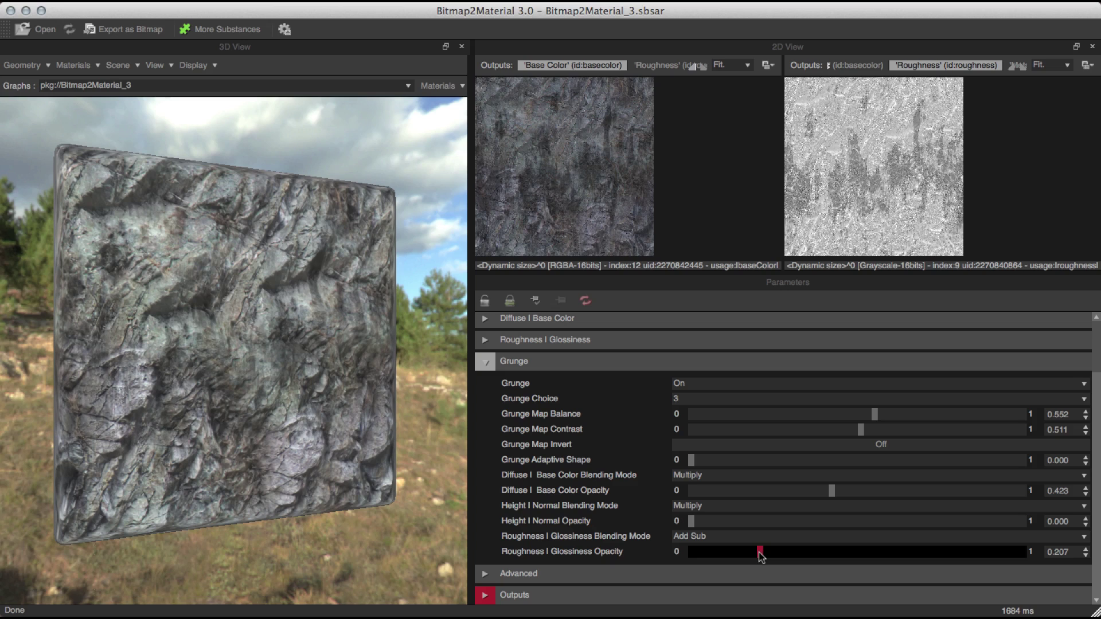
click(796, 553)
click(770, 552)
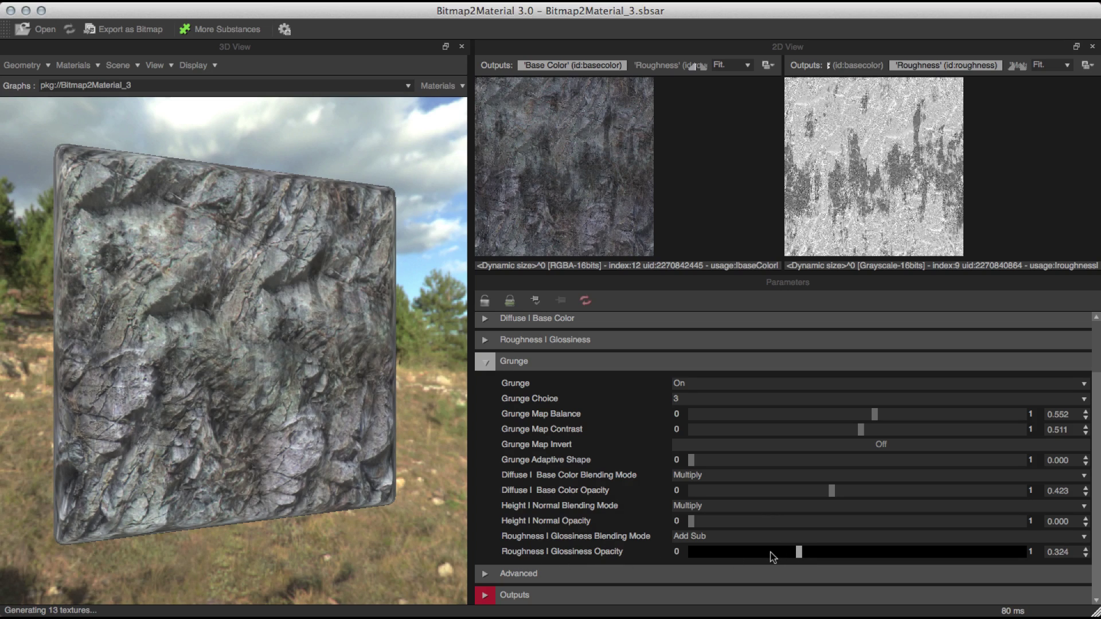
drag(763, 550, 756, 553)
- Compare grunge maps 4 and 5 on the rock and set Grunge Choice to 7
click(685, 398)
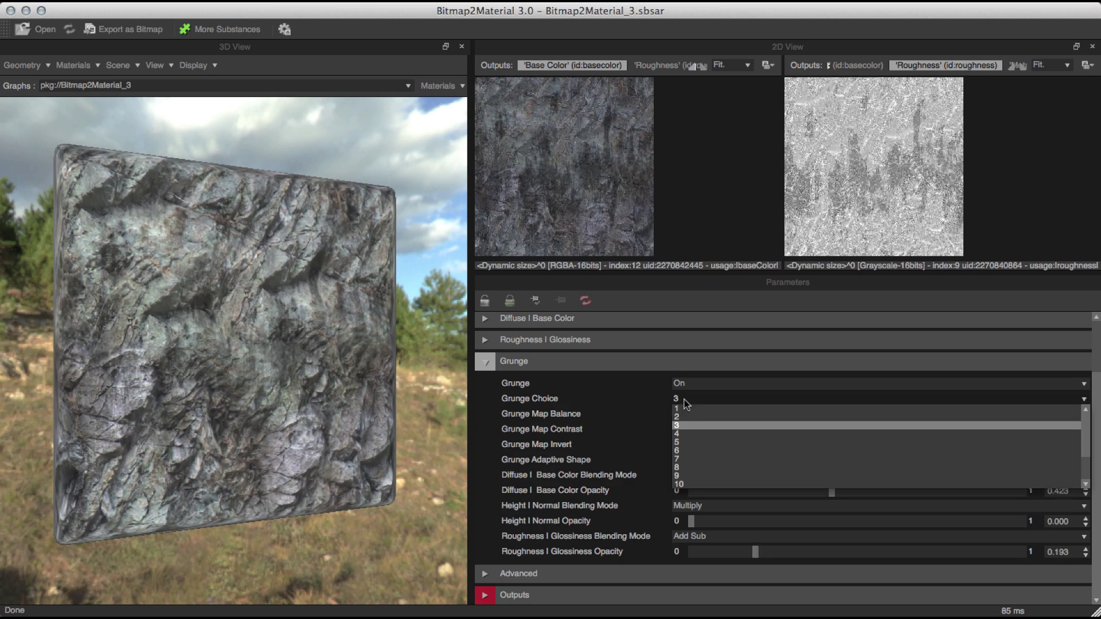
click(682, 435)
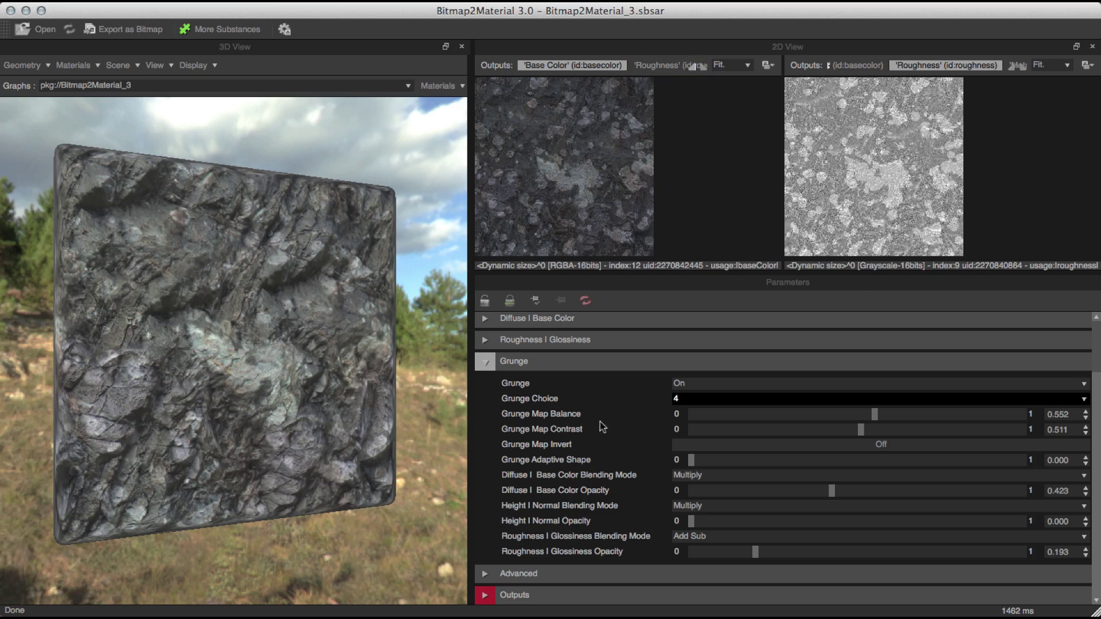
click(682, 398)
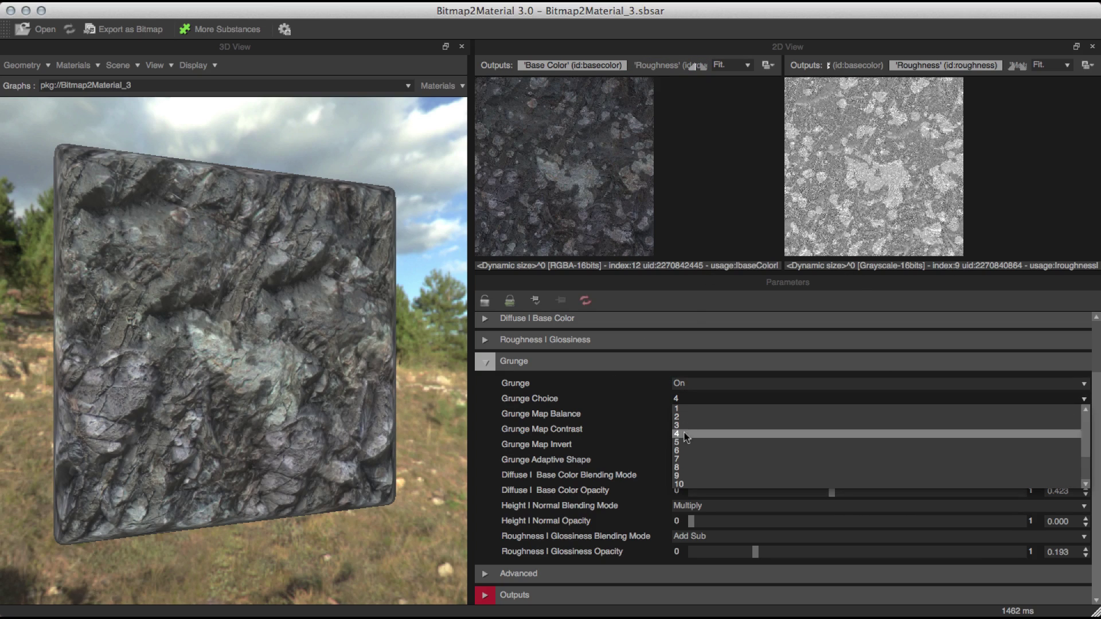
click(682, 442)
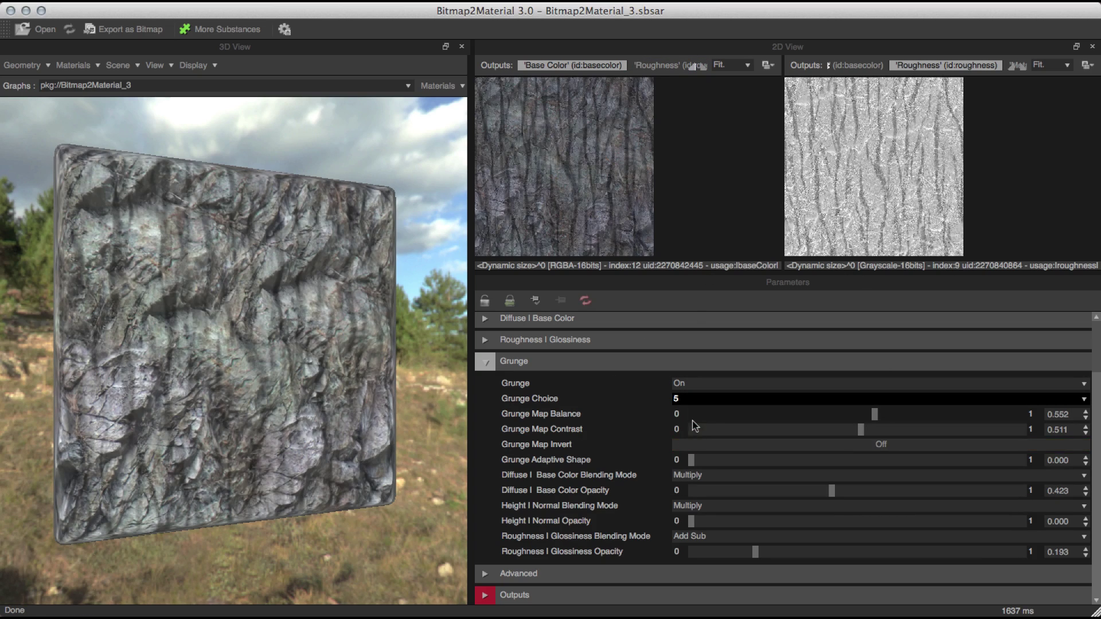
click(691, 398)
click(687, 441)
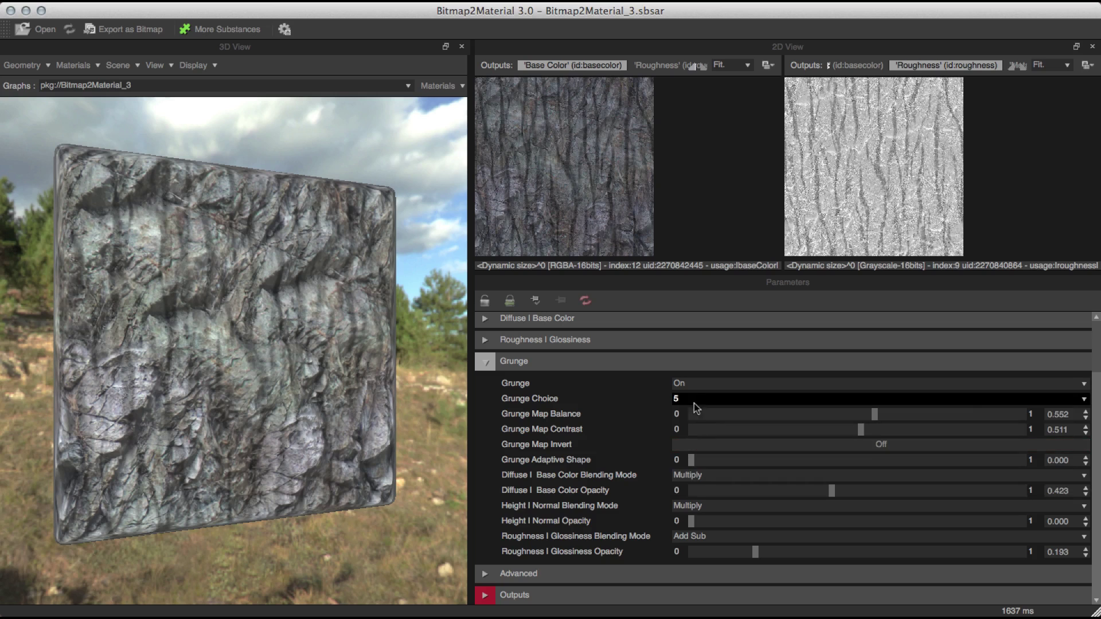
click(693, 402)
click(683, 460)
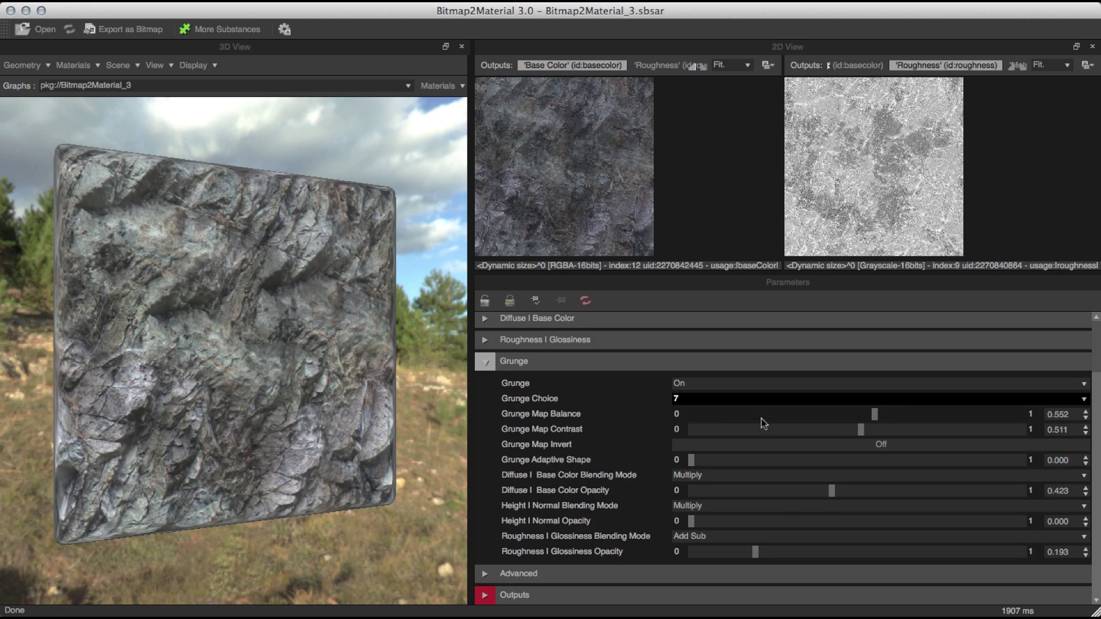
- Raise Grunge Map Contrast to 0.798 and Grunge Adaptive Shape to 0.949, and change Grunge Choice to 2
drag(885, 431, 955, 430)
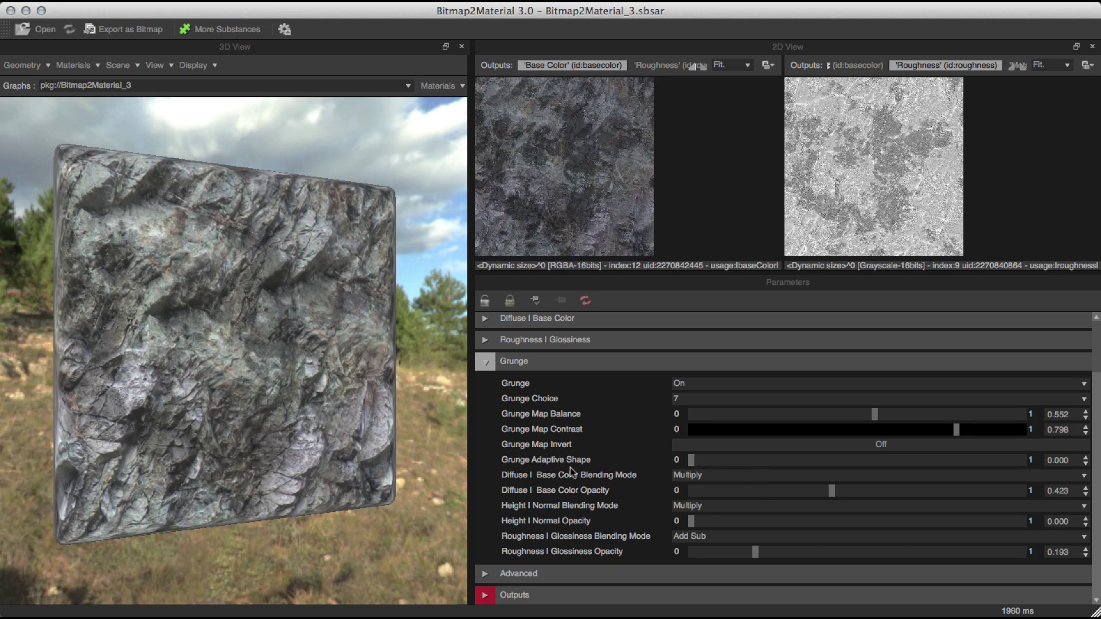
drag(691, 460, 1006, 460)
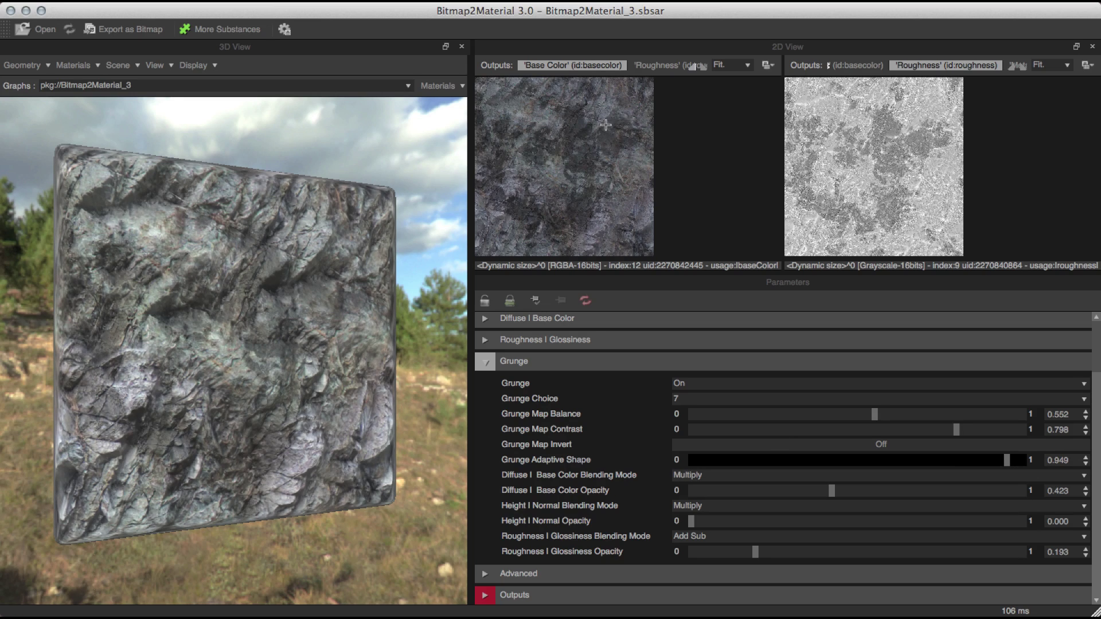
click(704, 400)
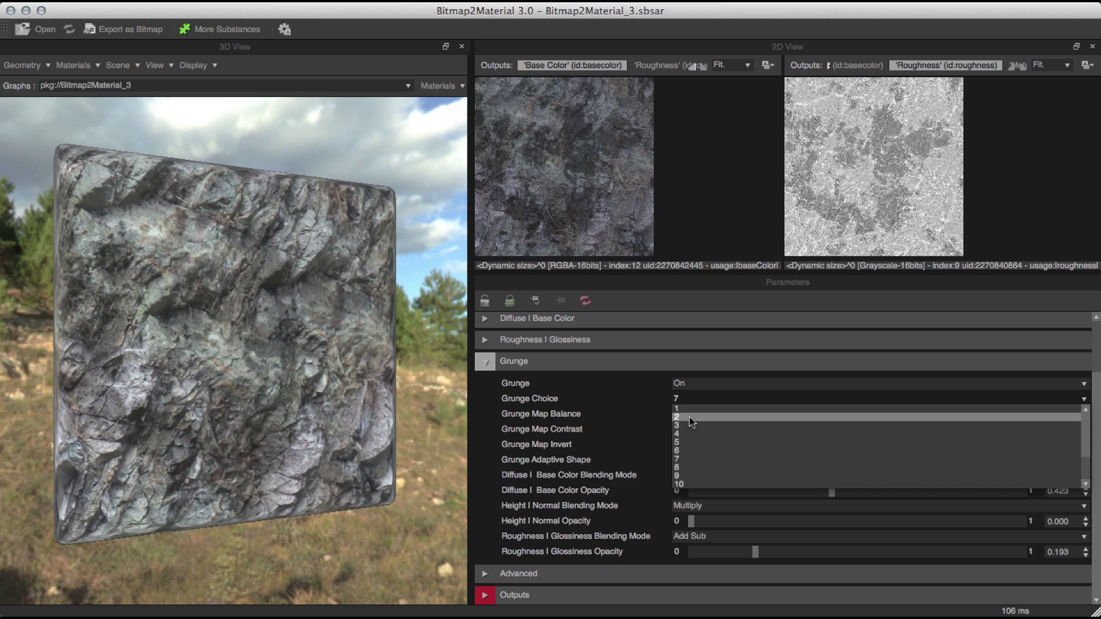
click(689, 416)
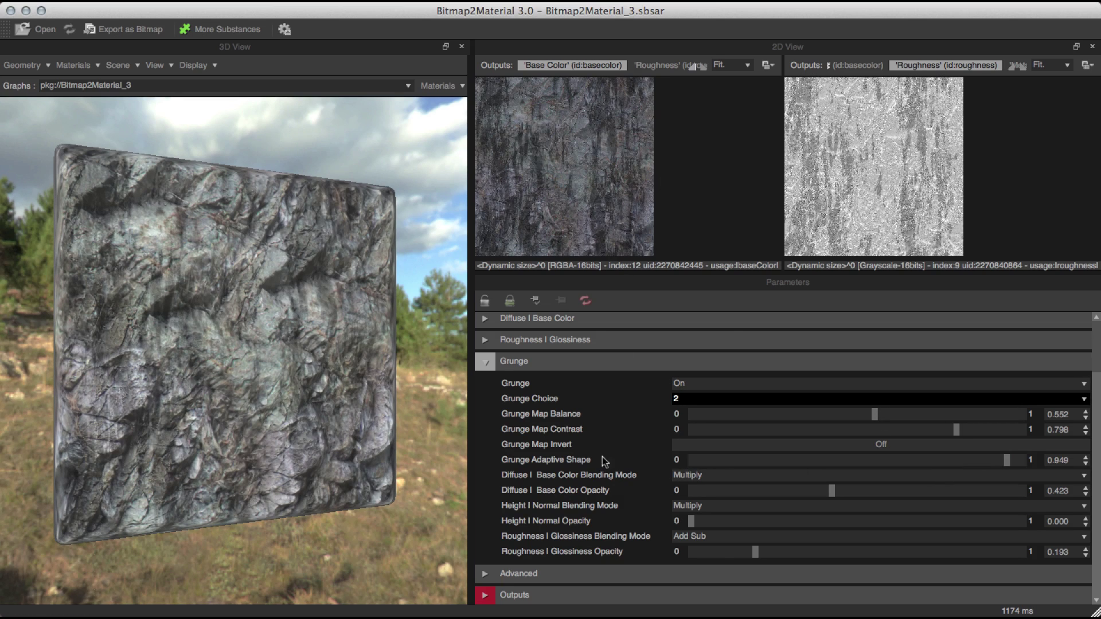
- Compare Grunge Adaptive Shape at 0.000 and 1.000, keep 1.000, and reduce the grunge's Roughness | Glossiness Opacity to 0.085
mouse_move(690, 459)
mouse_down()
mouse_move(701, 459)
mouse_move(688, 460)
mouse_up()
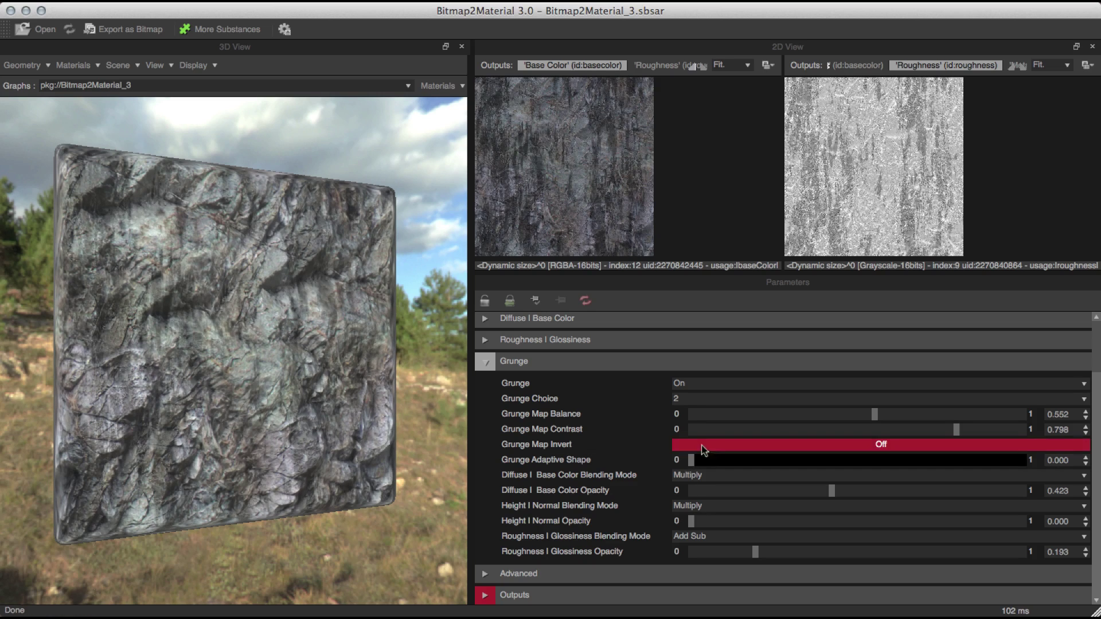
click(1019, 460)
click(1024, 461)
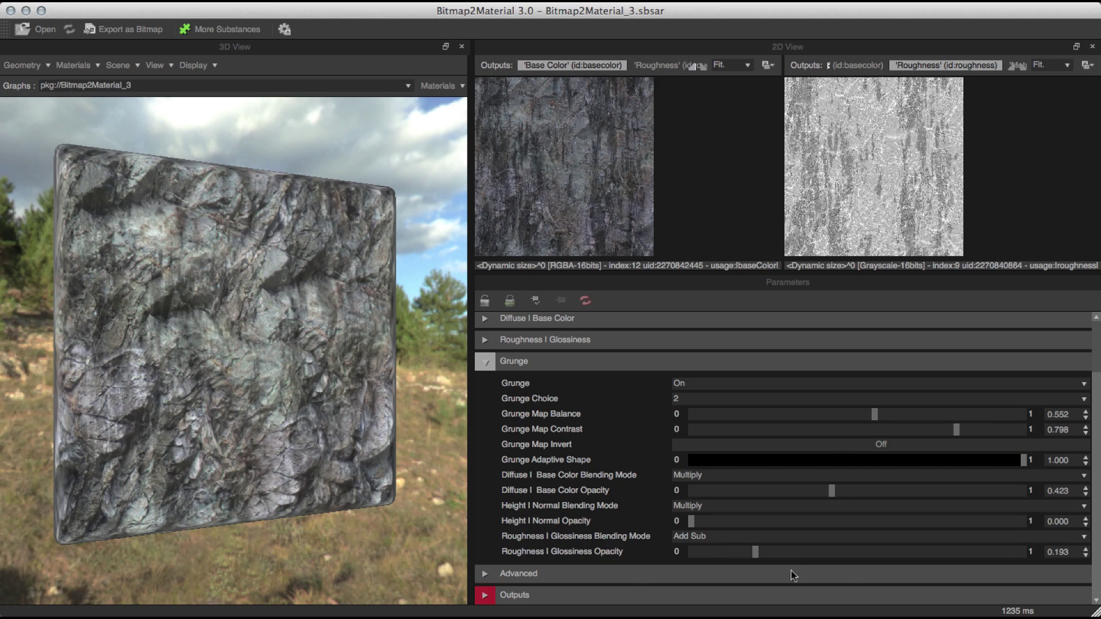
drag(783, 552, 719, 553)
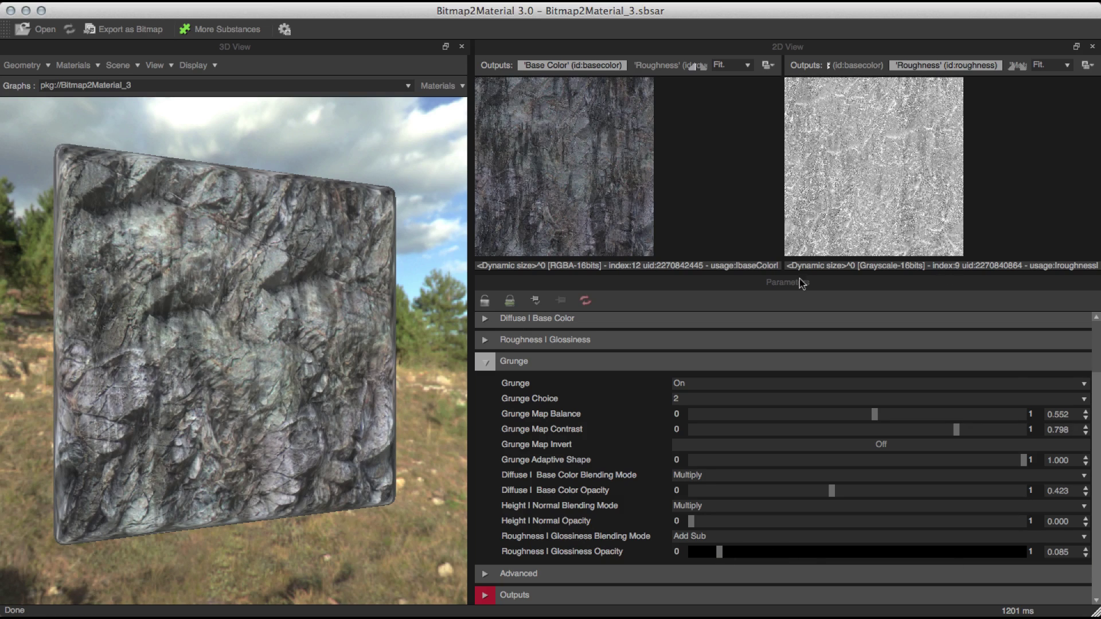
- Increase the grunge's Roughness | Glossiness Opacity slightly
click(747, 552)
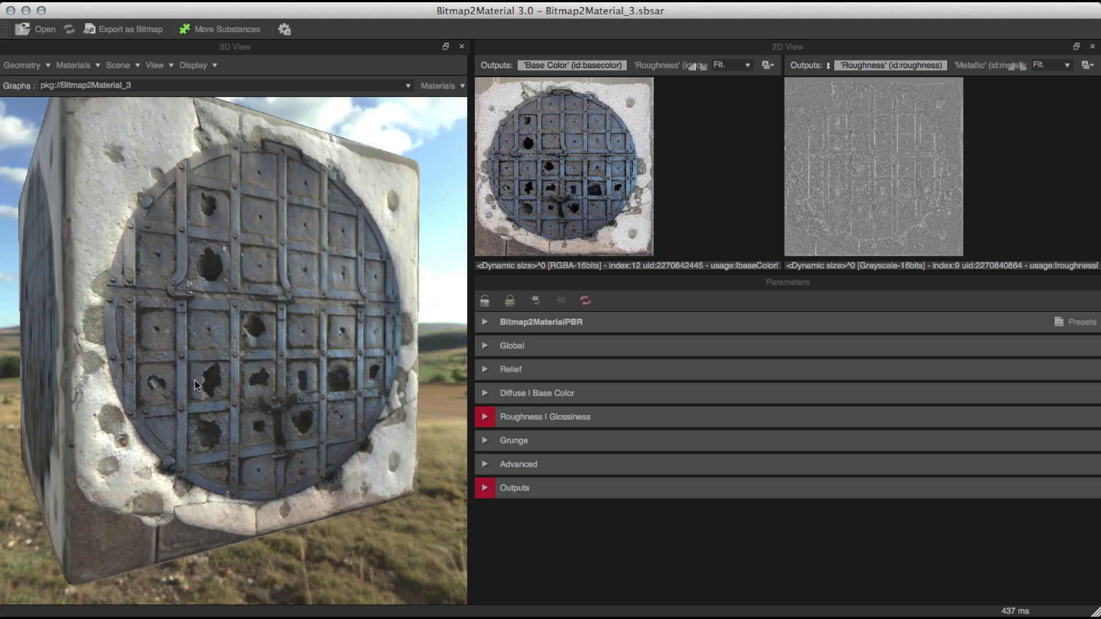
- Turn on the Metallic output for the round metal grate material
click(484, 322)
click(484, 322)
click(484, 488)
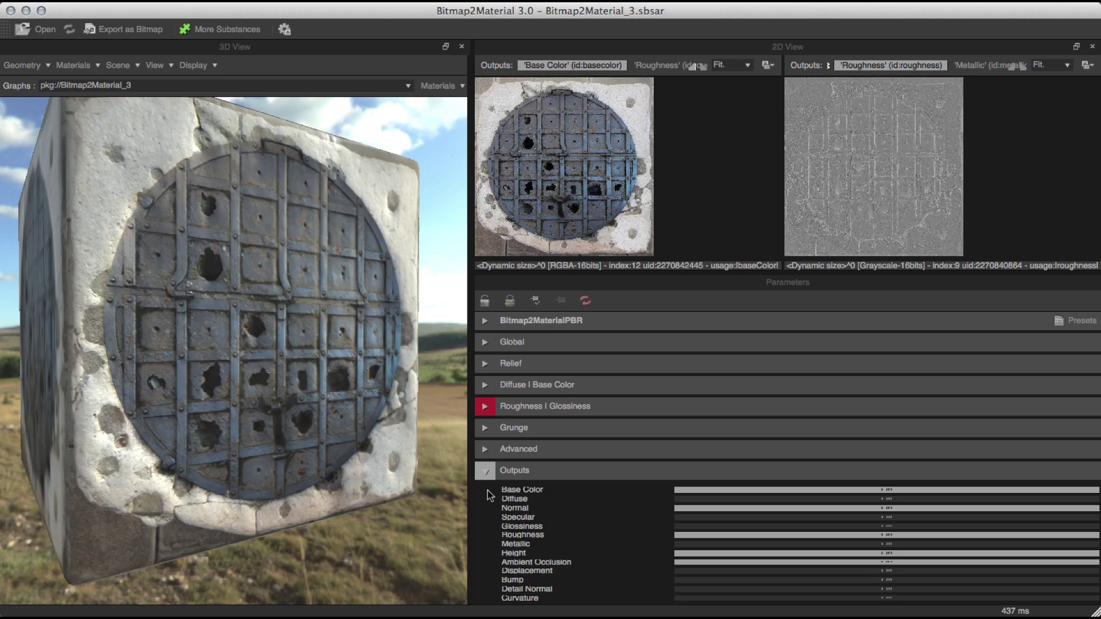
drag(1096, 470, 1096, 536)
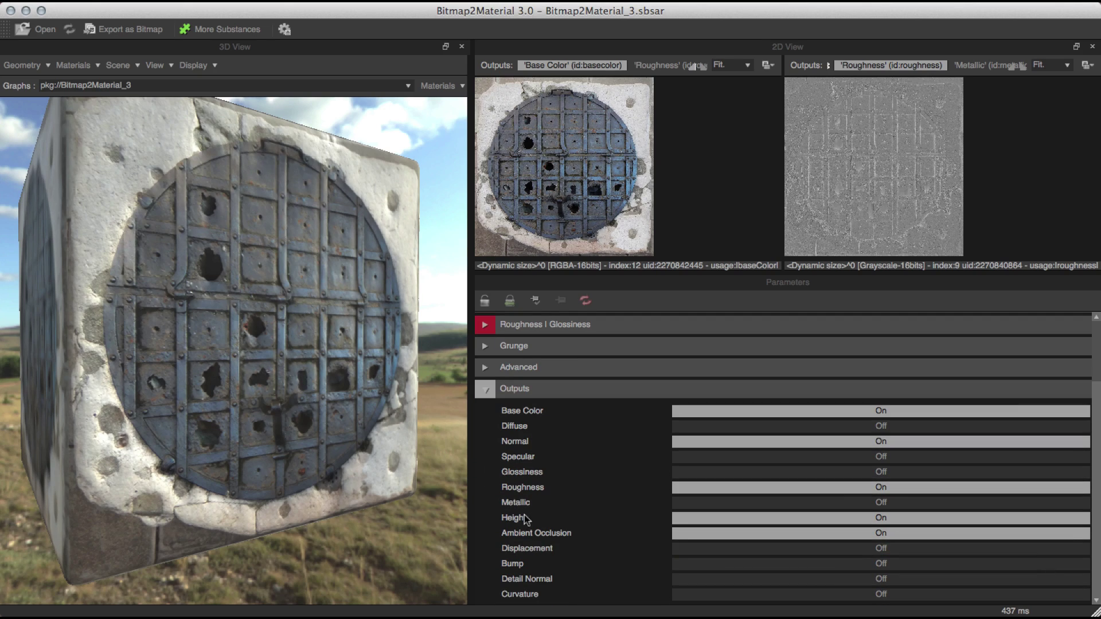
click(795, 505)
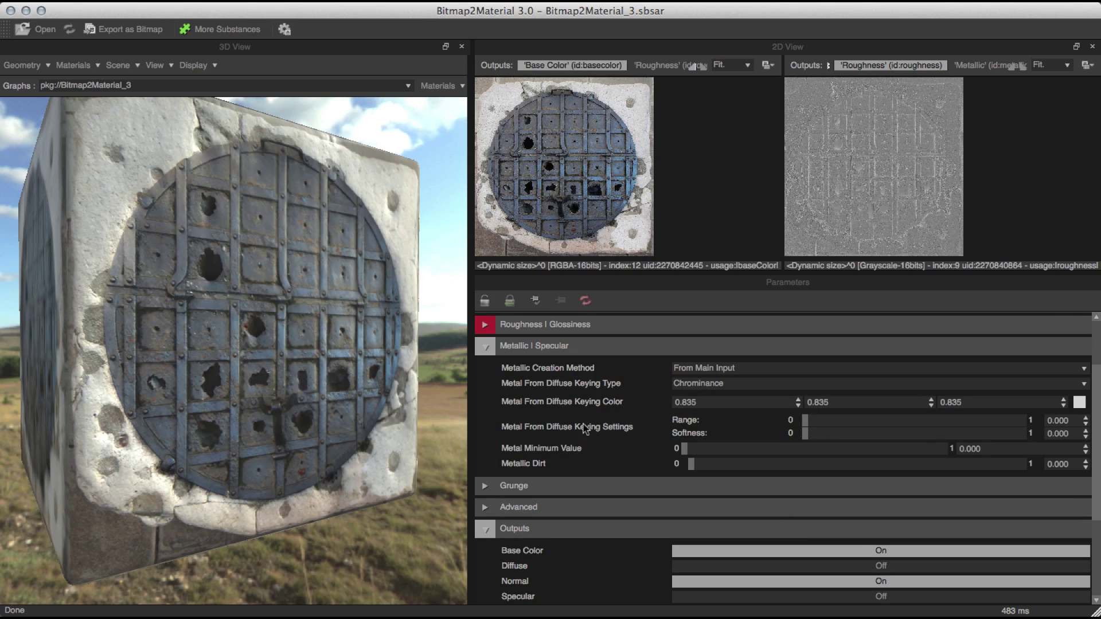
click(485, 346)
- Open the Global settings and display the Height output in the second 2D view
scroll(489, 348, up, 4)
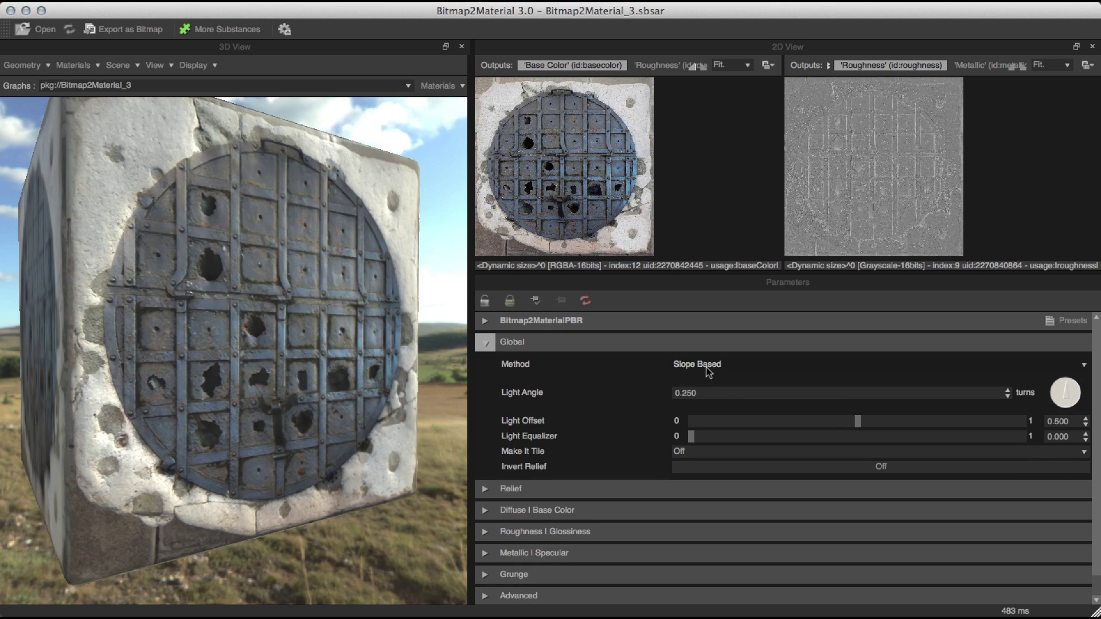
click(1022, 66)
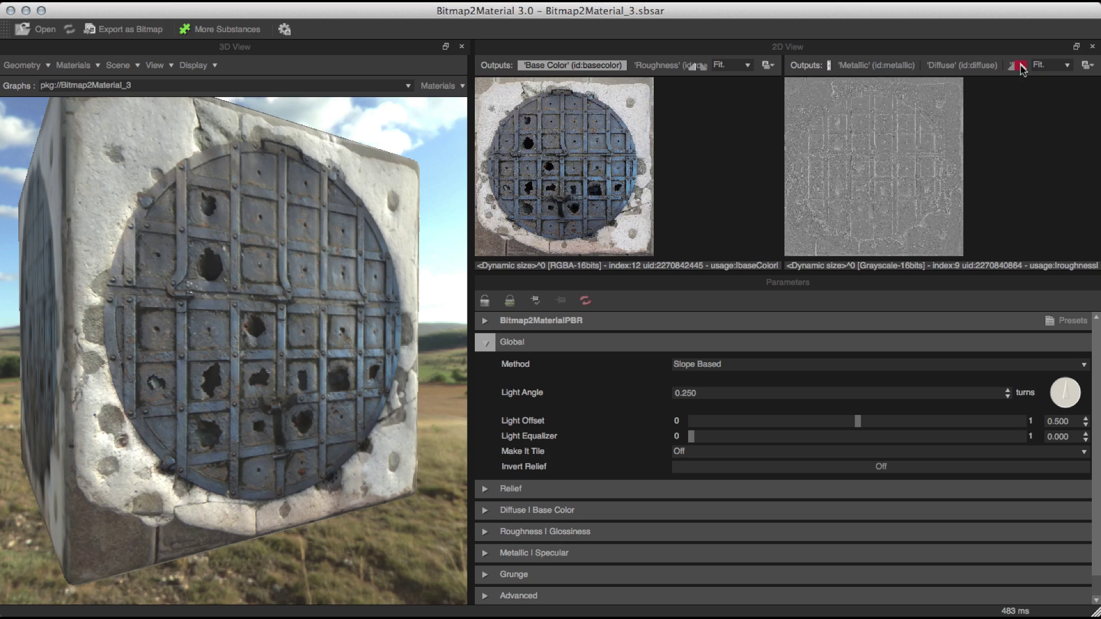
click(1022, 66)
click(1021, 67)
click(1021, 66)
click(1021, 66)
click(969, 67)
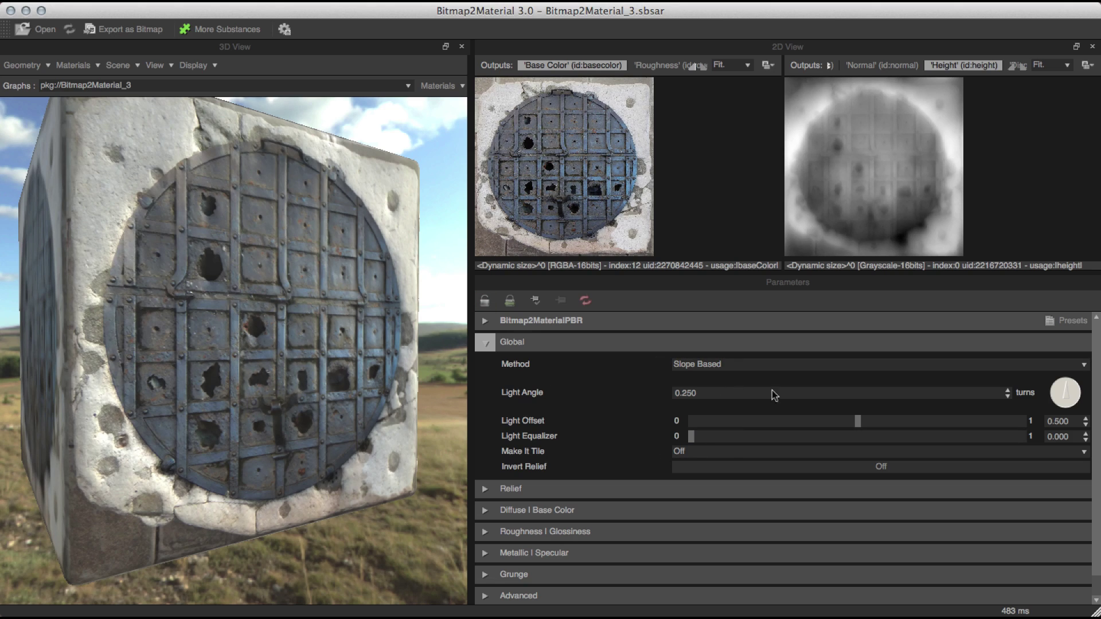
- Set the Global Method to Luminance Based
click(705, 365)
click(697, 384)
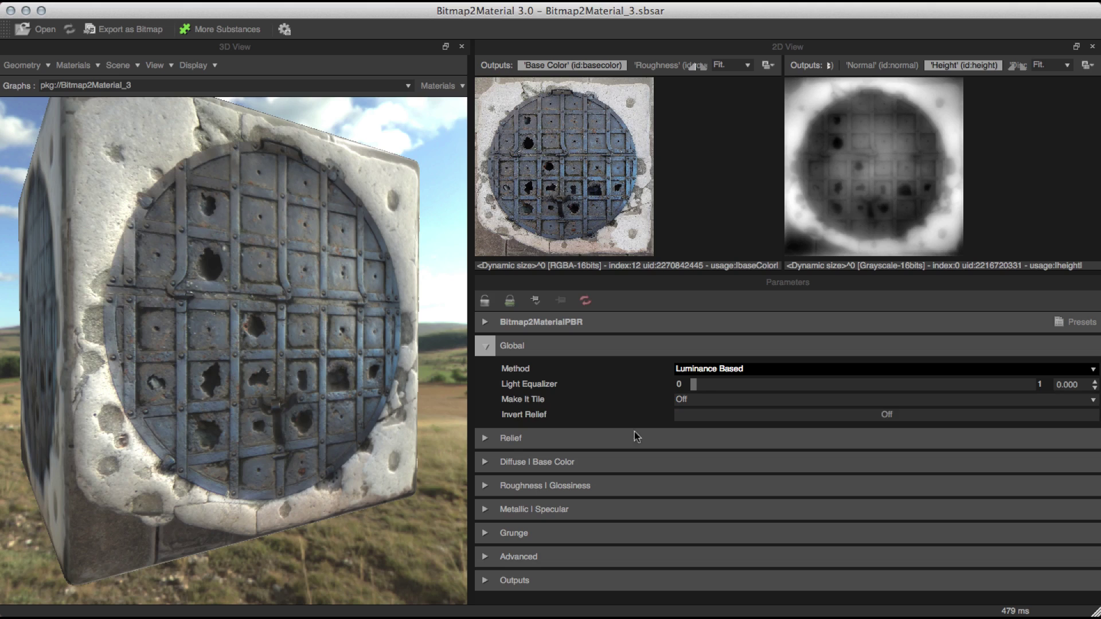
click(485, 346)
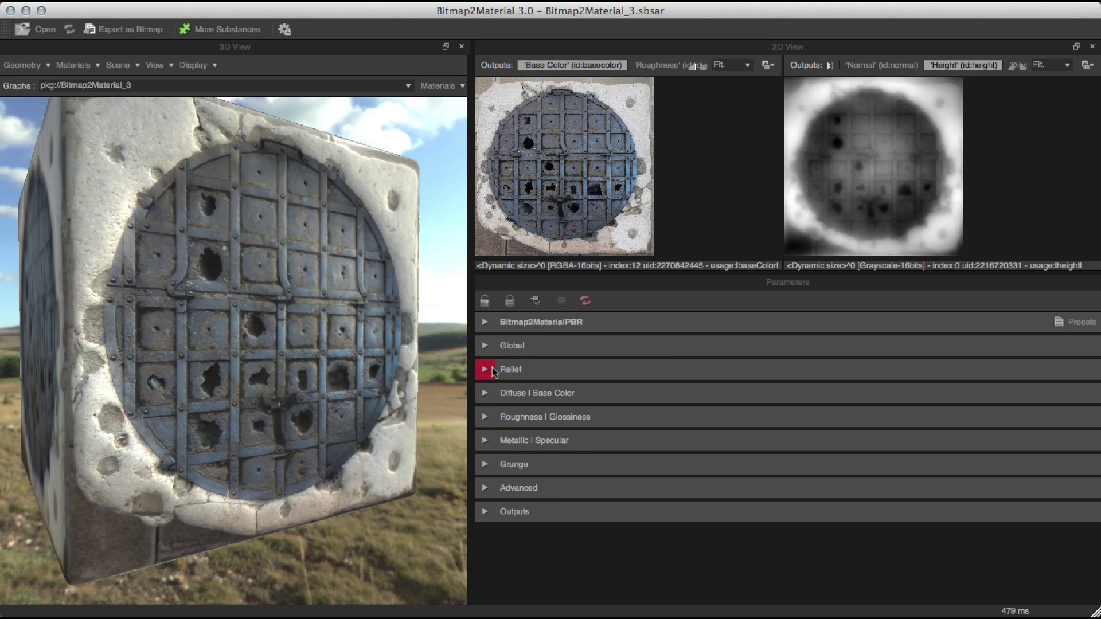
- Set the relief's Normal Intensity to 18.469 and display the Normal output in the second 2D view
click(492, 370)
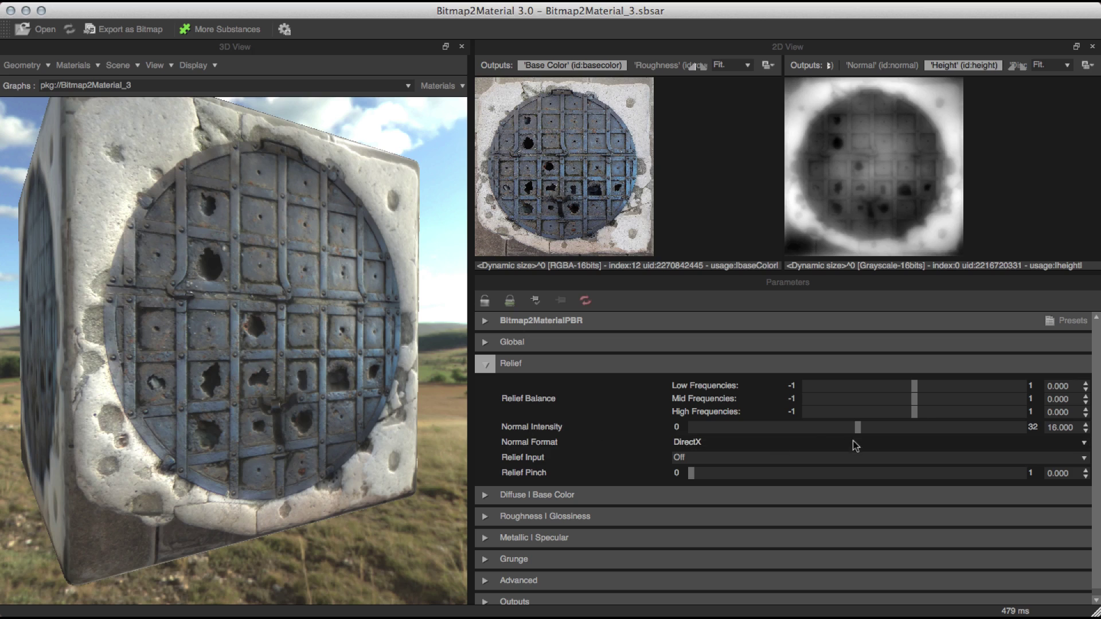
drag(858, 427, 882, 431)
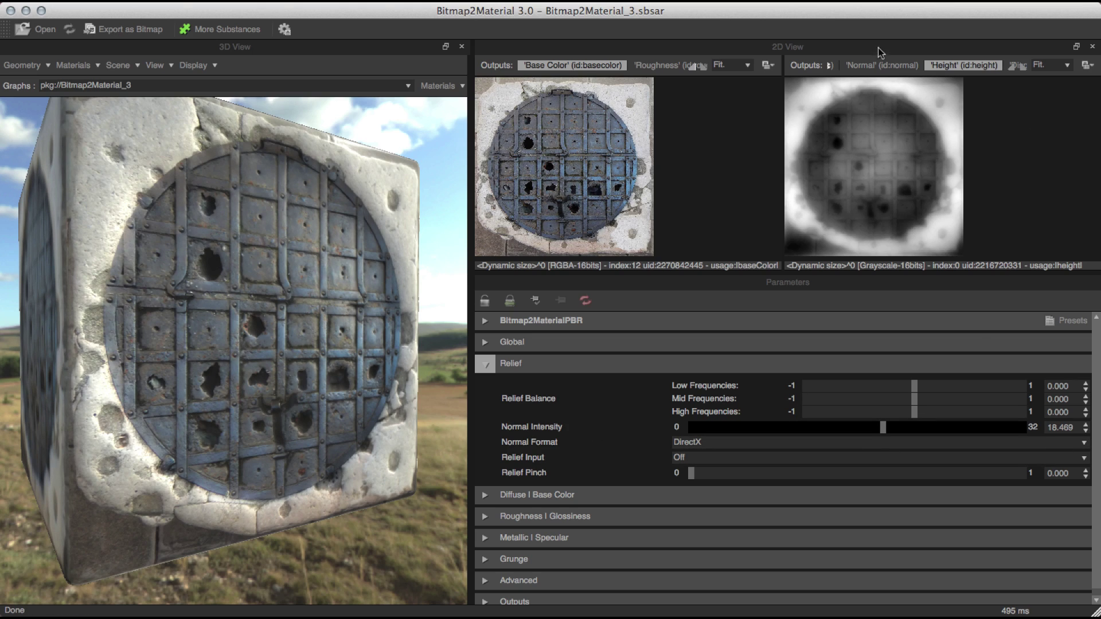
click(882, 65)
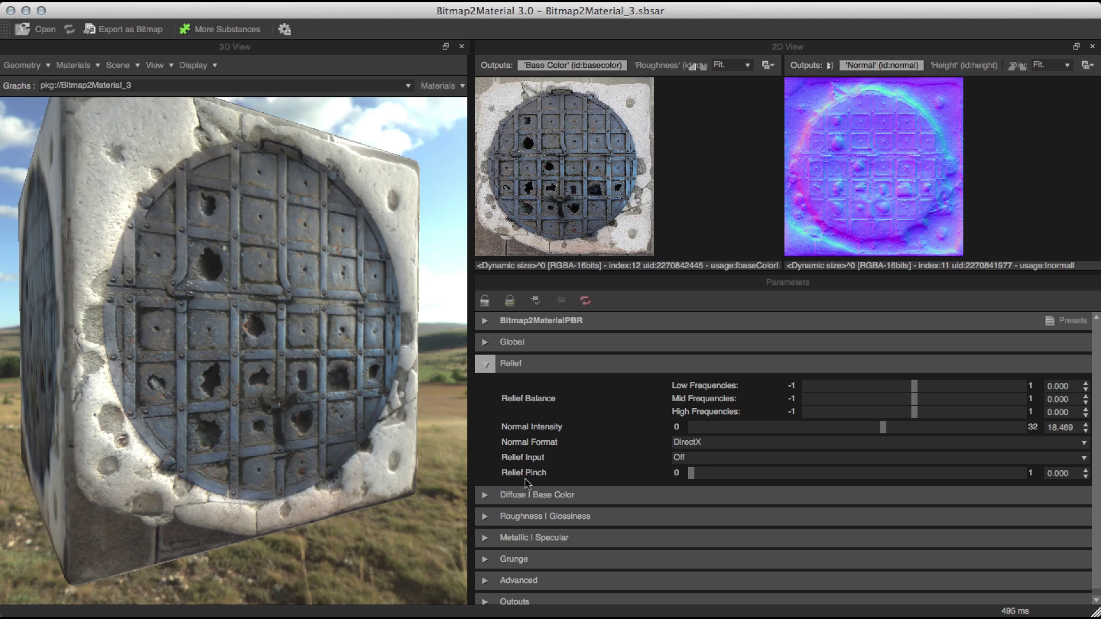
- Set Relief Pinch to 0.087 and Relief Pinch Radius to 0.543
drag(690, 473, 719, 473)
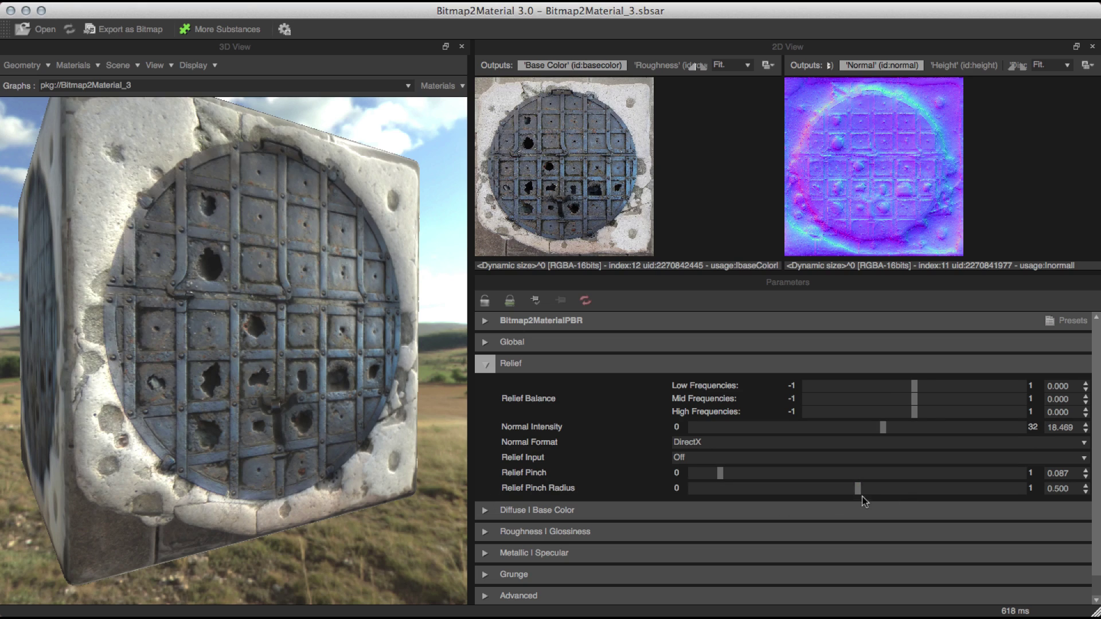
drag(858, 489, 872, 488)
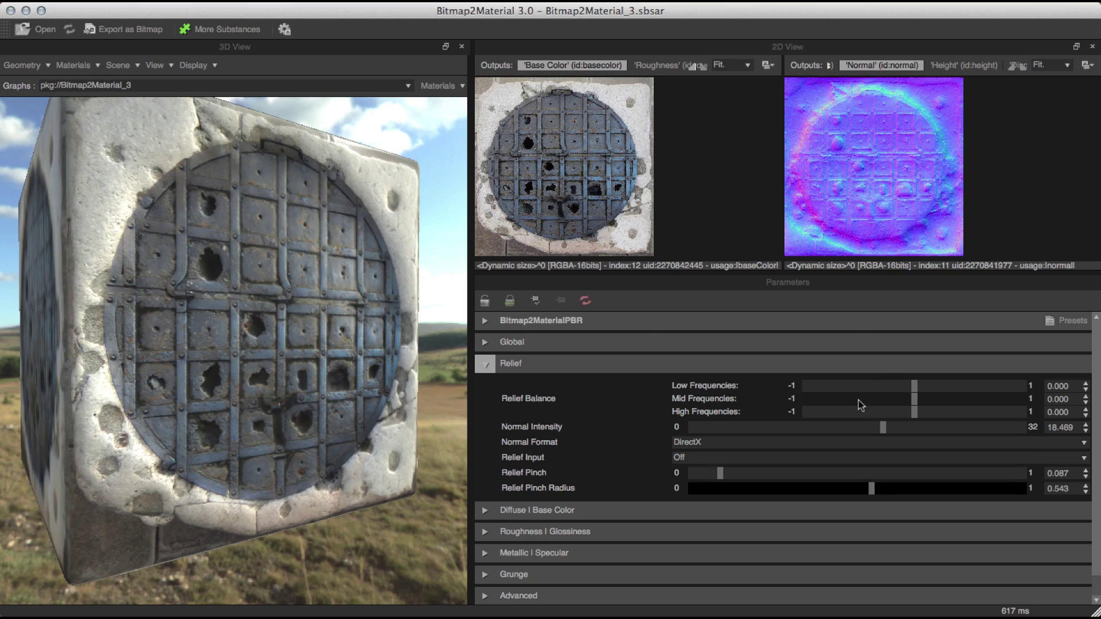
click(484, 364)
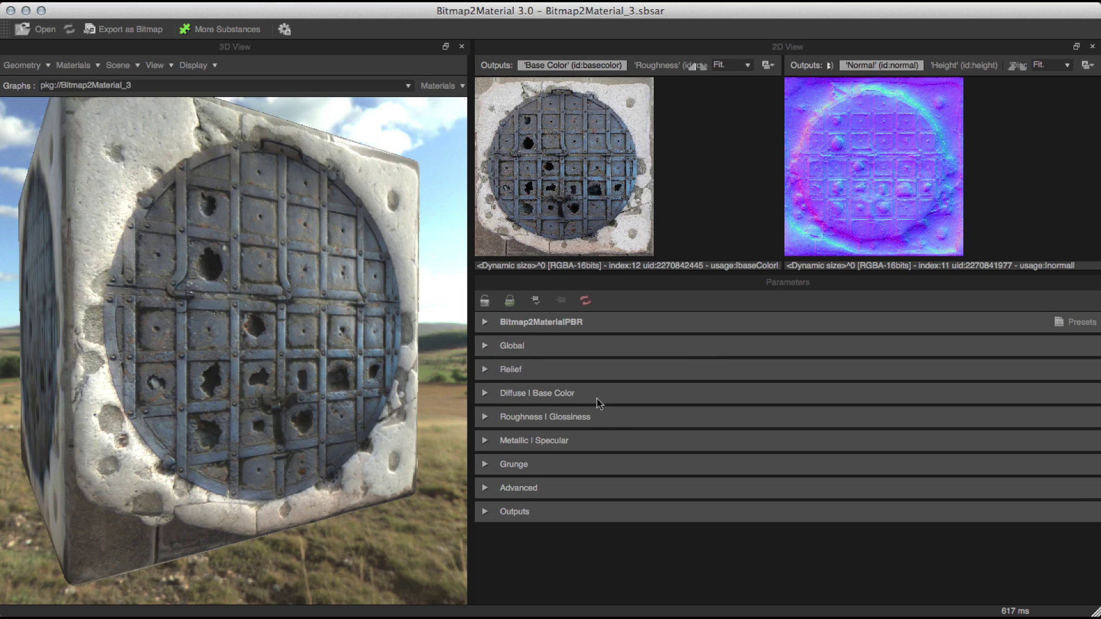
- Raise the base color's Light Cancellation gradually to 0.394
click(476, 401)
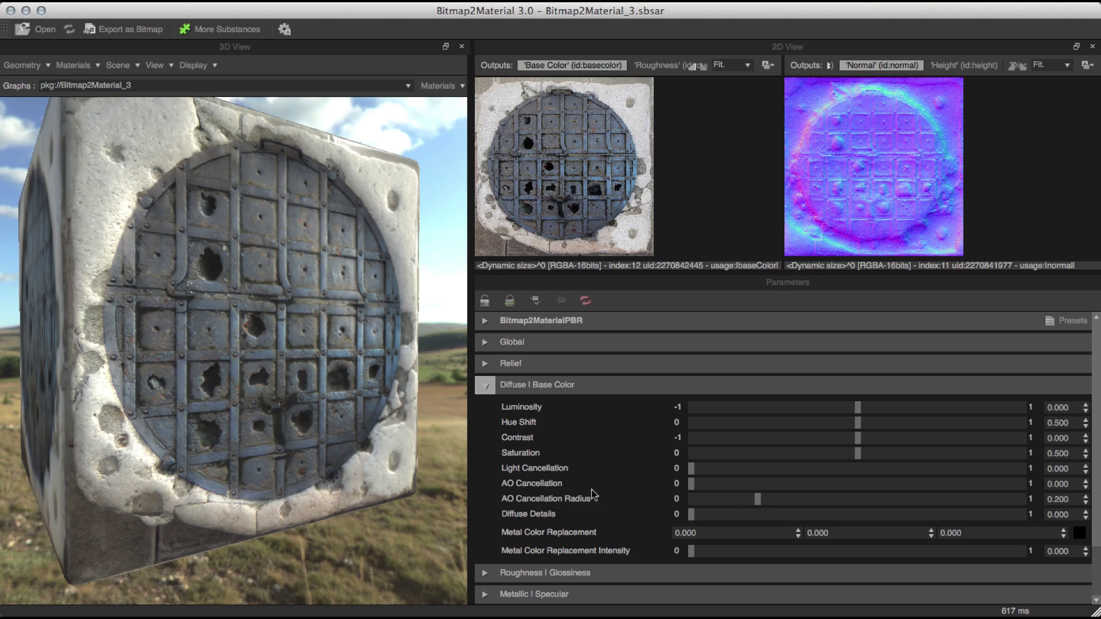
click(709, 468)
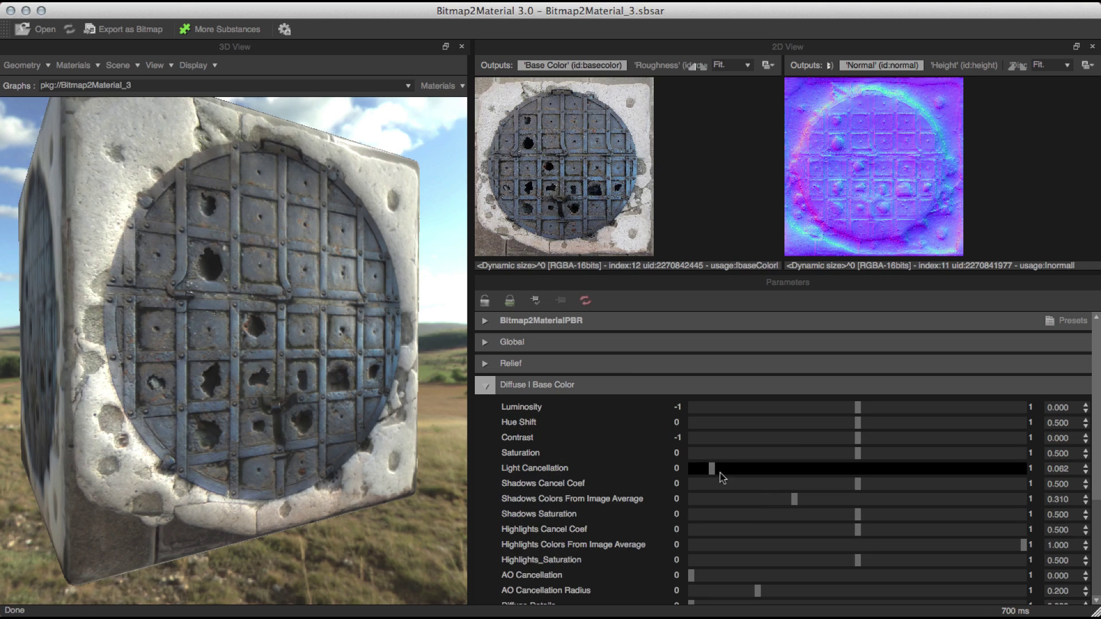
click(744, 473)
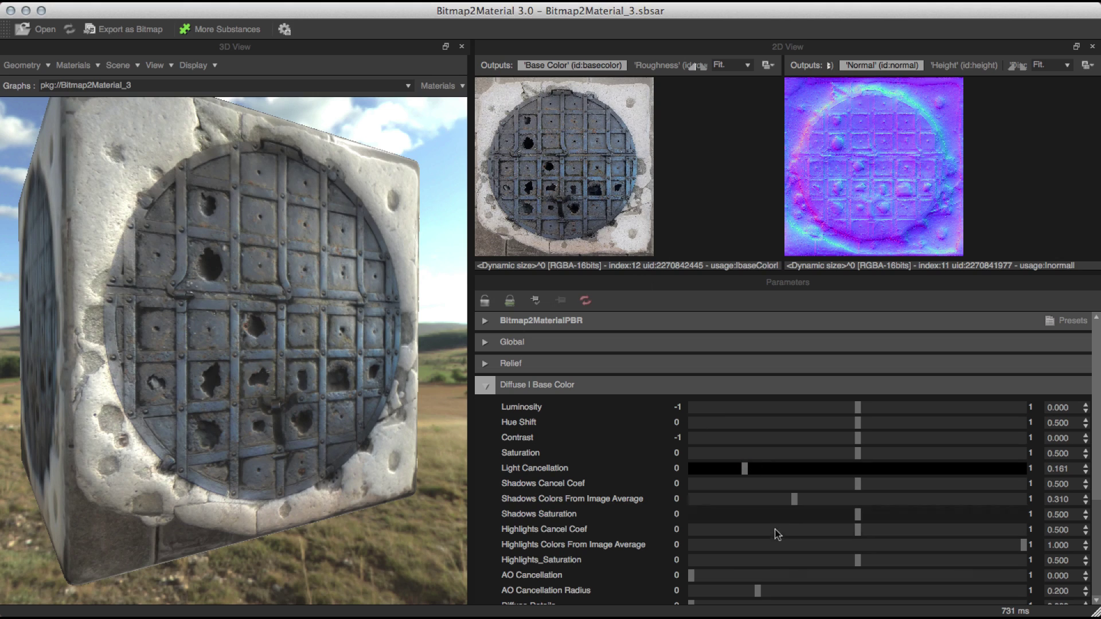
click(768, 468)
click(797, 469)
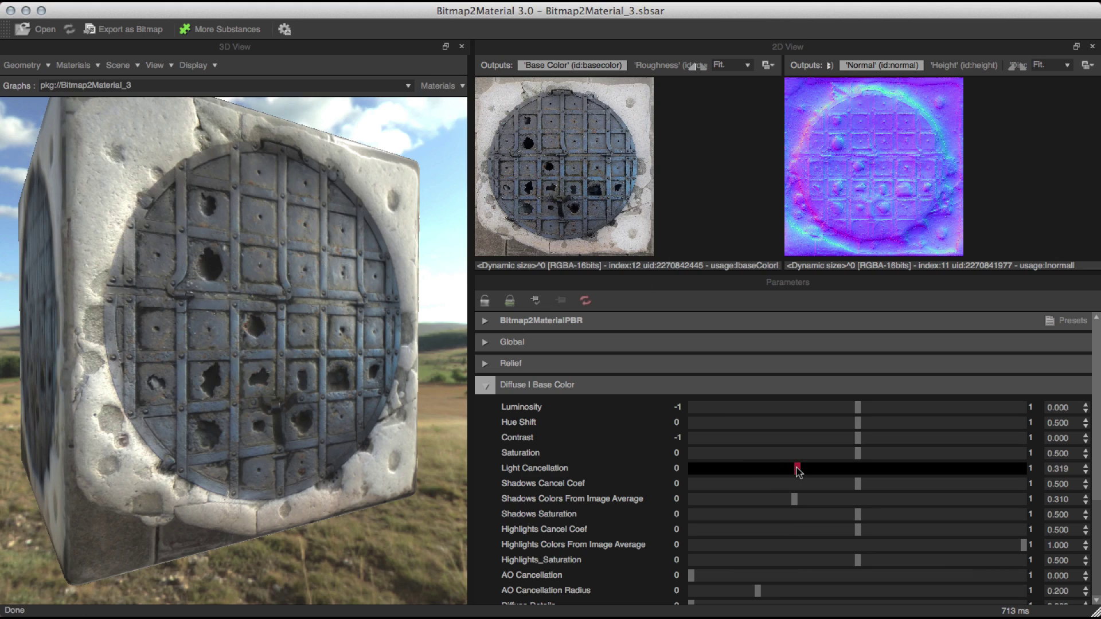
click(823, 469)
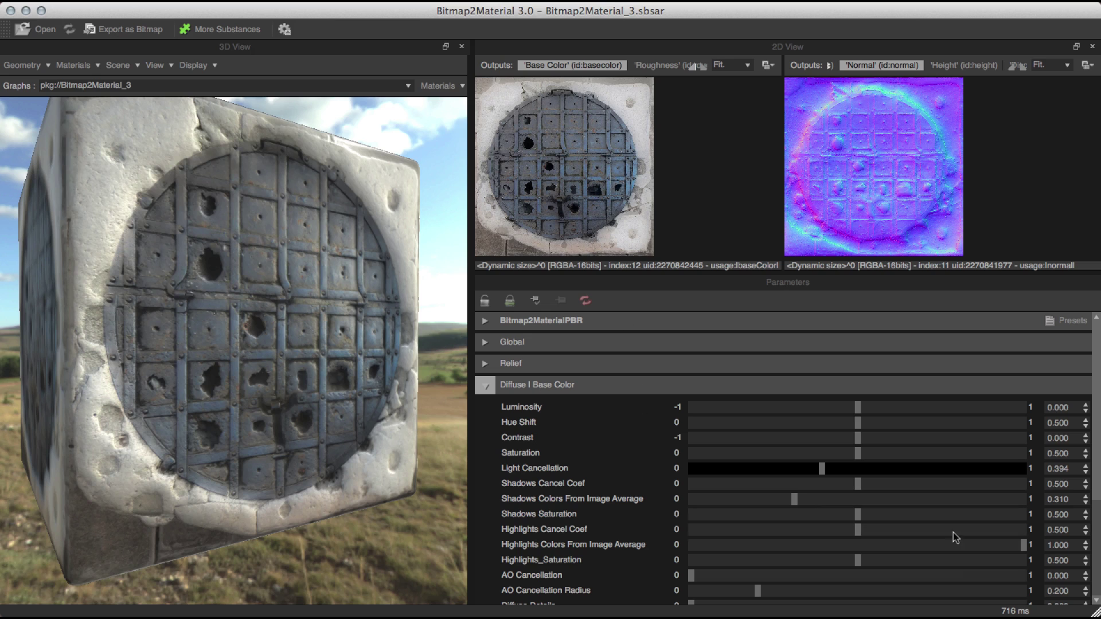
- Set the base color's AO Cancellation to 0.154 and AO Cancellation Radius to 0.124
drag(1095, 462, 1095, 503)
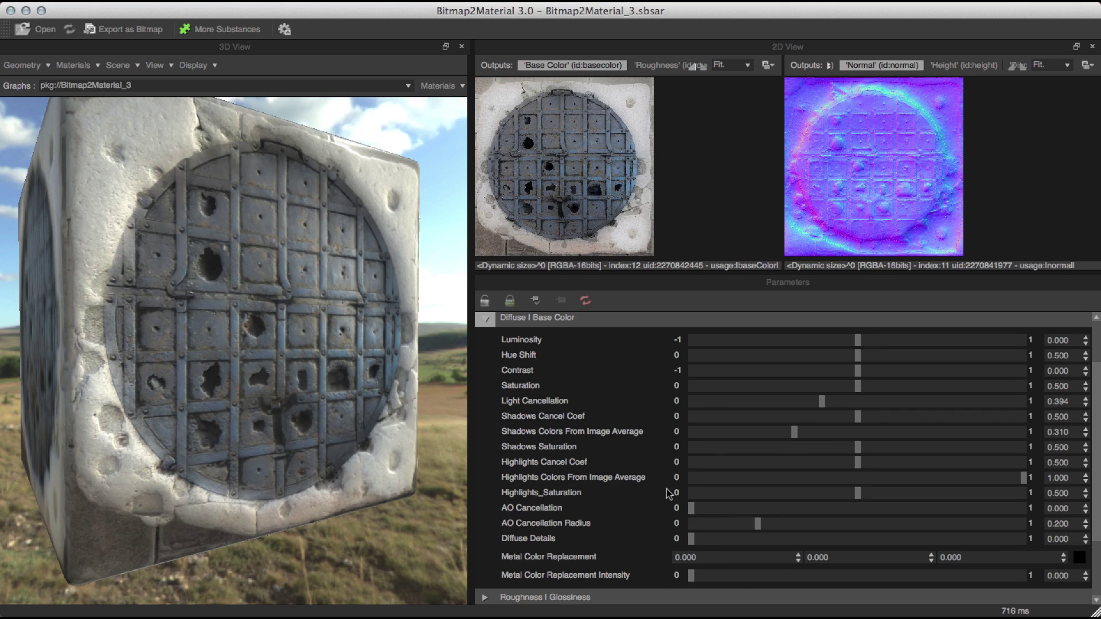
click(717, 509)
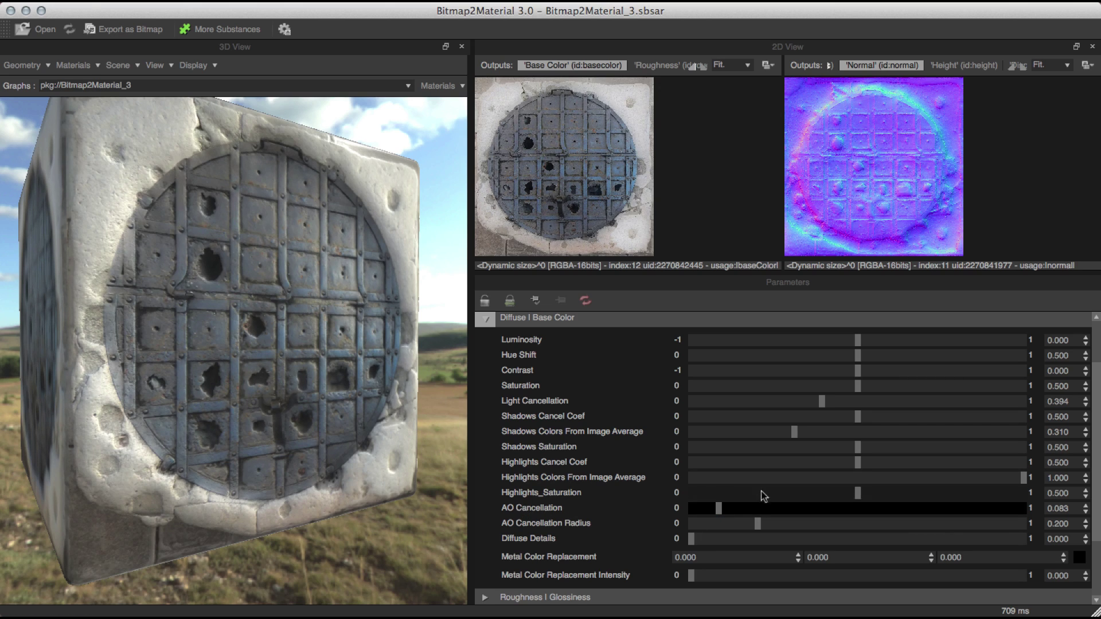
click(741, 510)
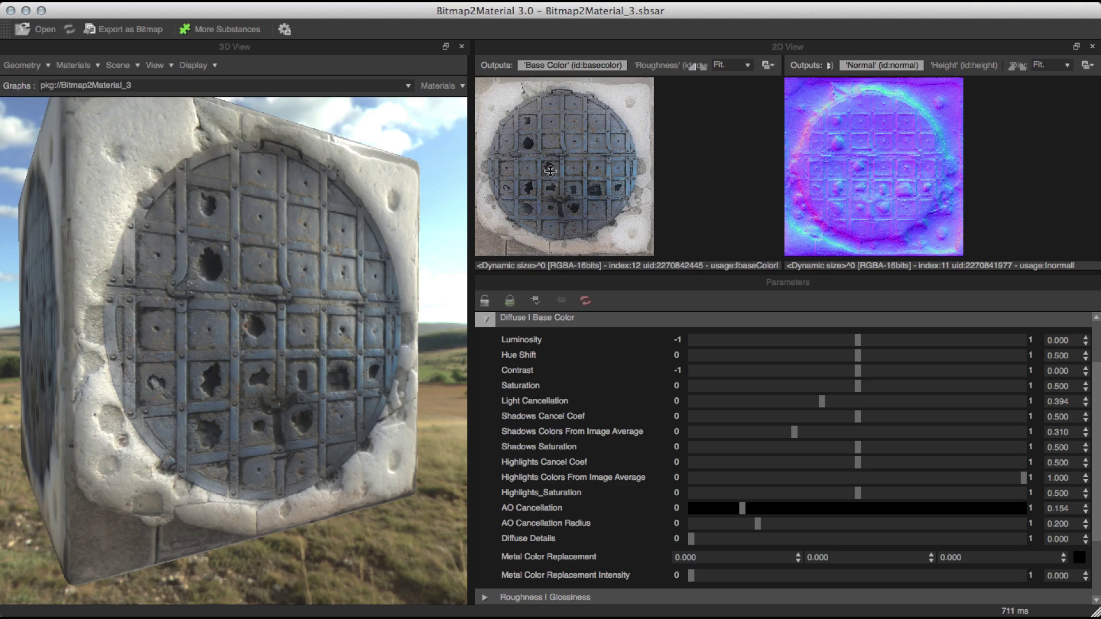
click(739, 524)
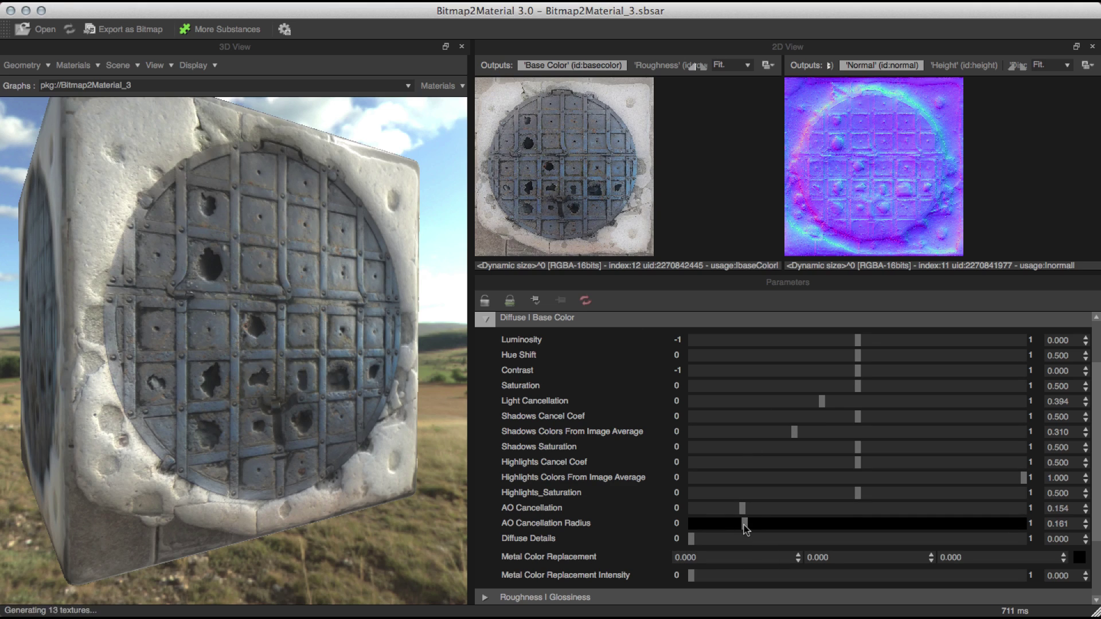
drag(738, 528, 733, 527)
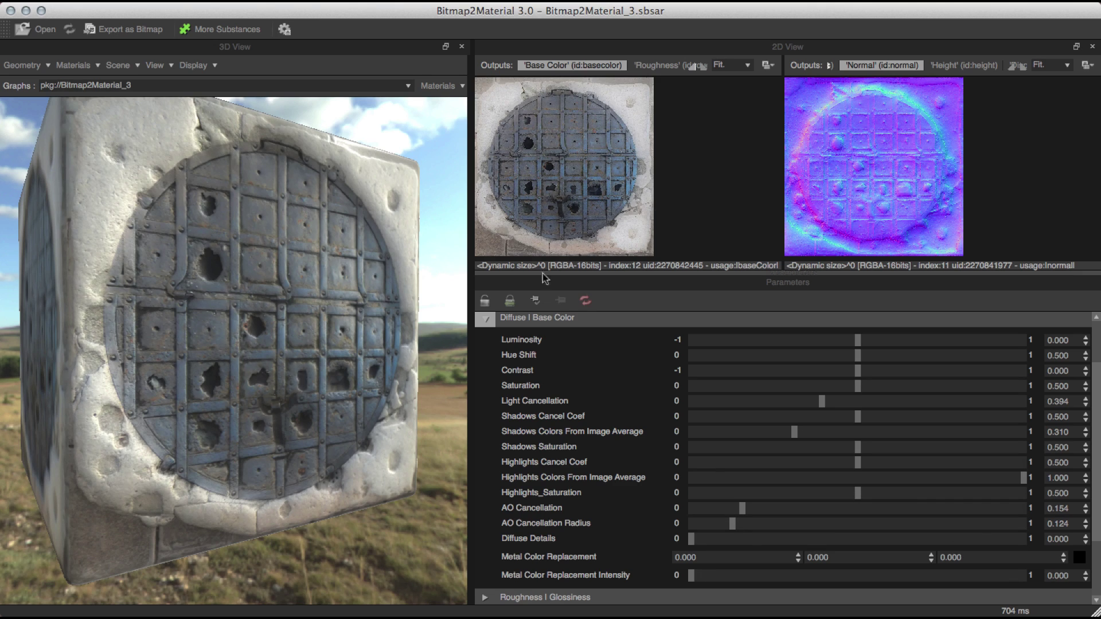
click(487, 318)
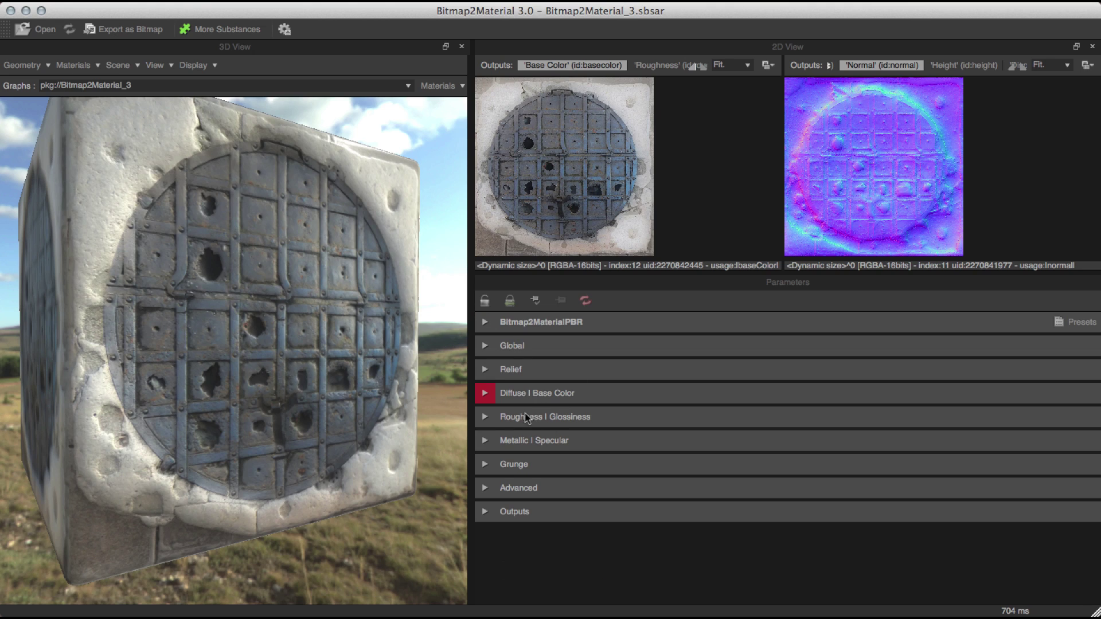
- Open the Roughness | Glossiness settings and display the Roughness output in the second 2D view
click(480, 424)
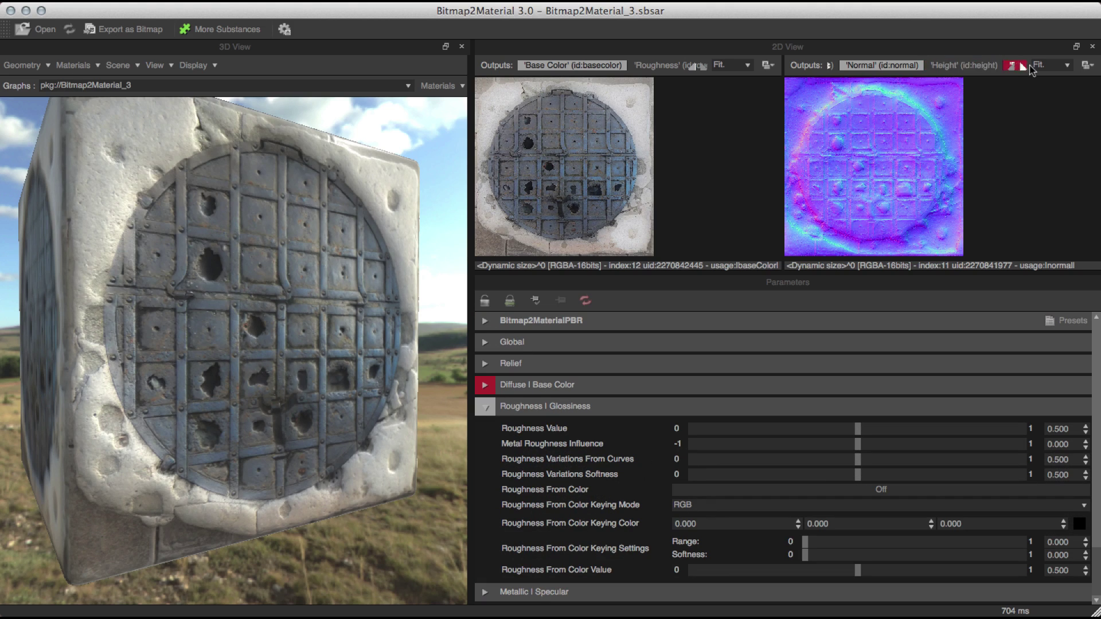
click(1013, 68)
click(1013, 68)
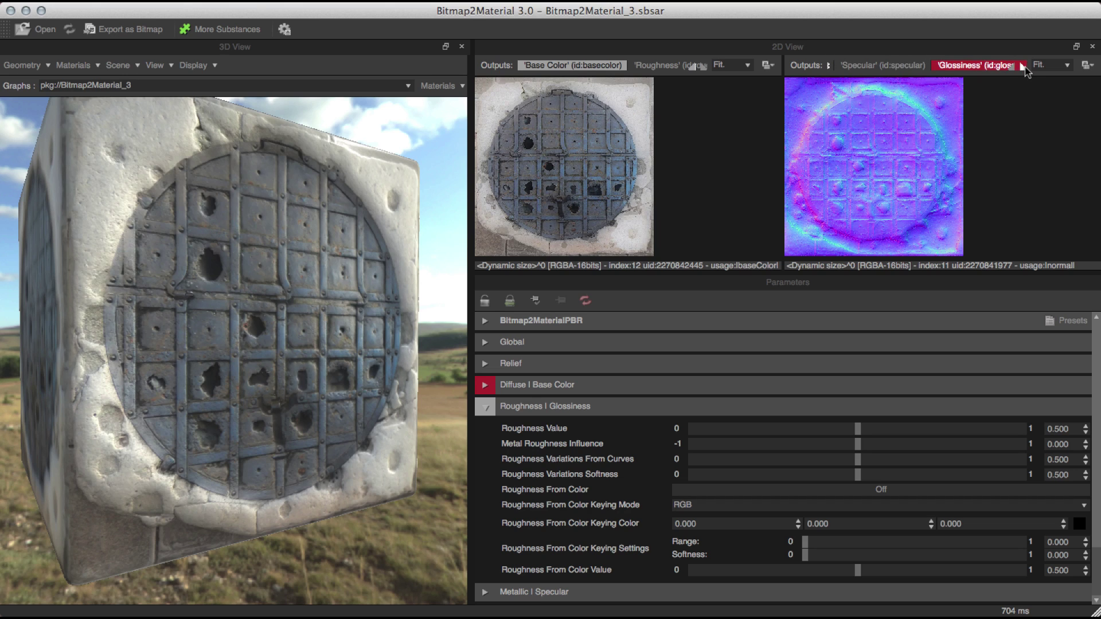
click(1011, 67)
click(1010, 68)
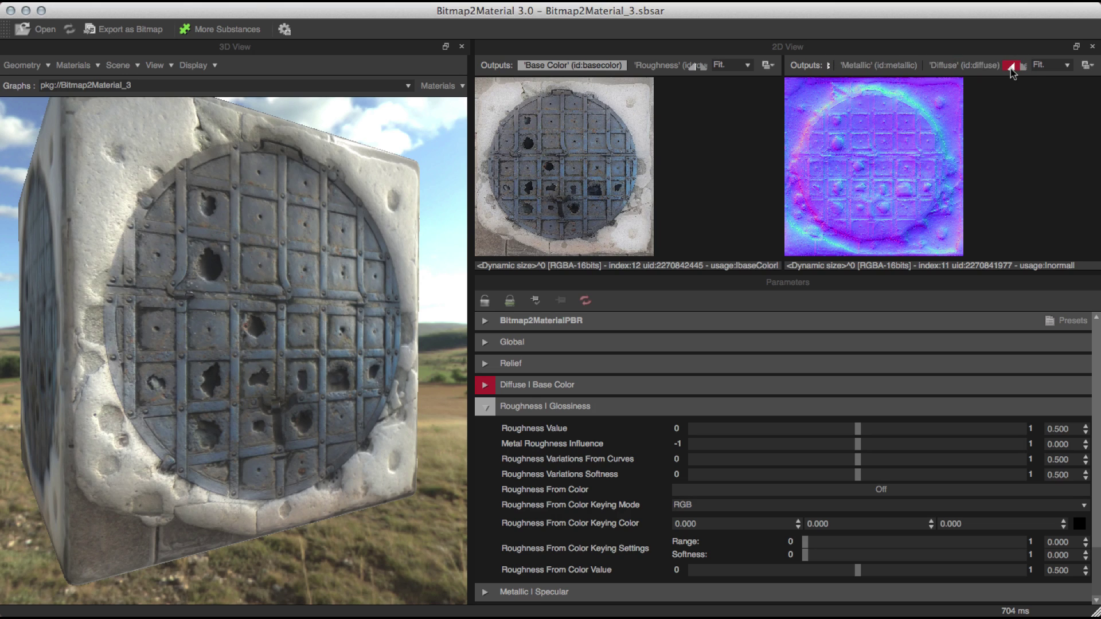
click(1010, 68)
click(903, 72)
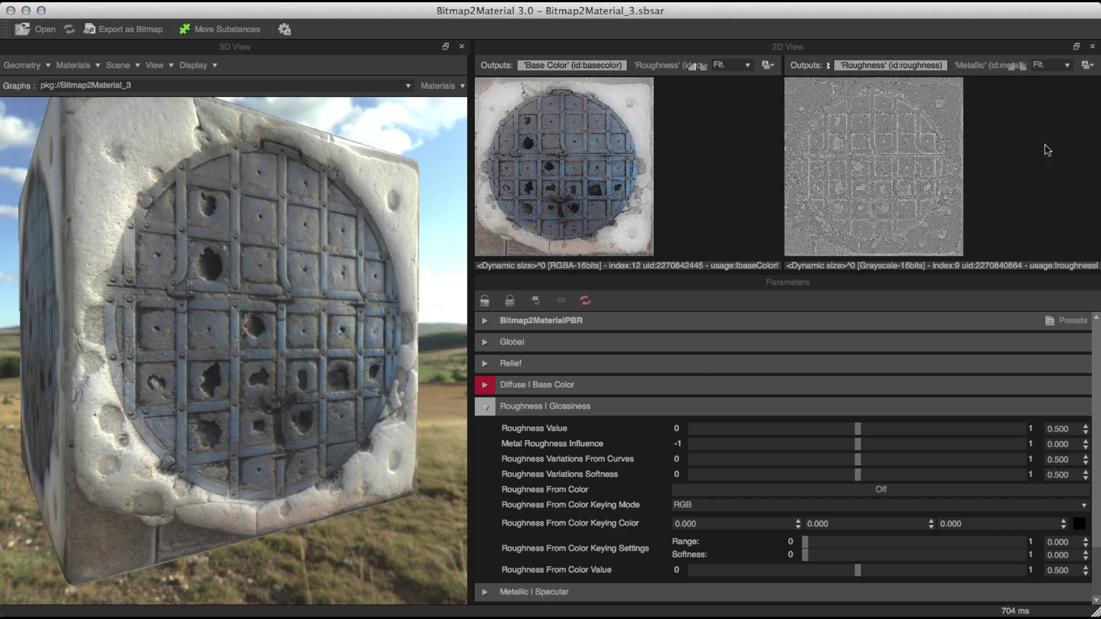
- Display the Metallic output in the second 2D view and open the Metallic | Specular settings
click(984, 68)
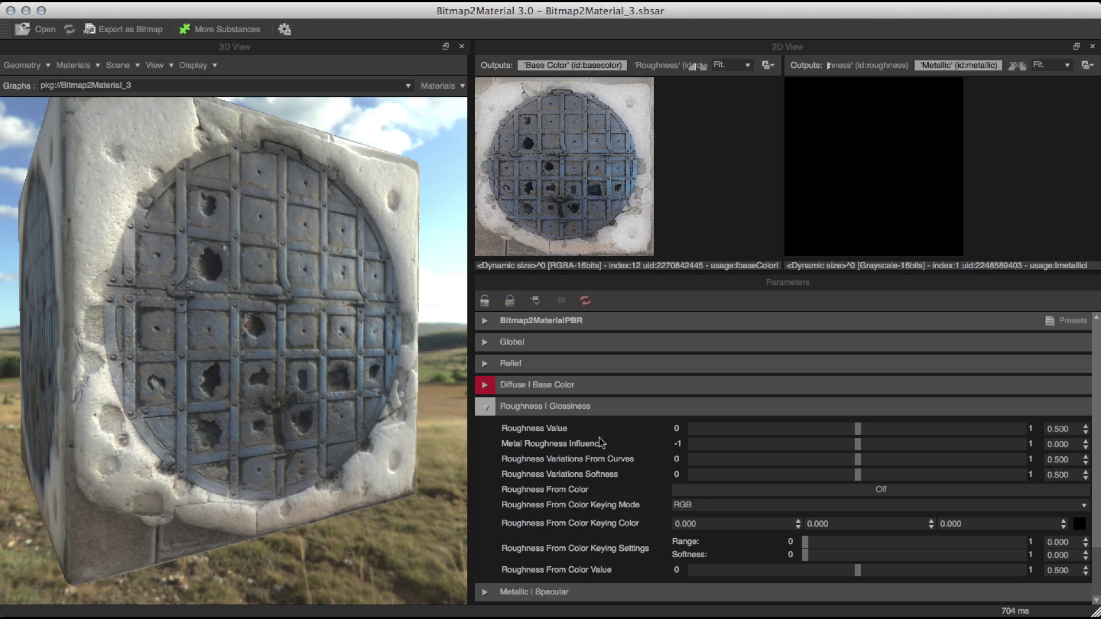
click(507, 408)
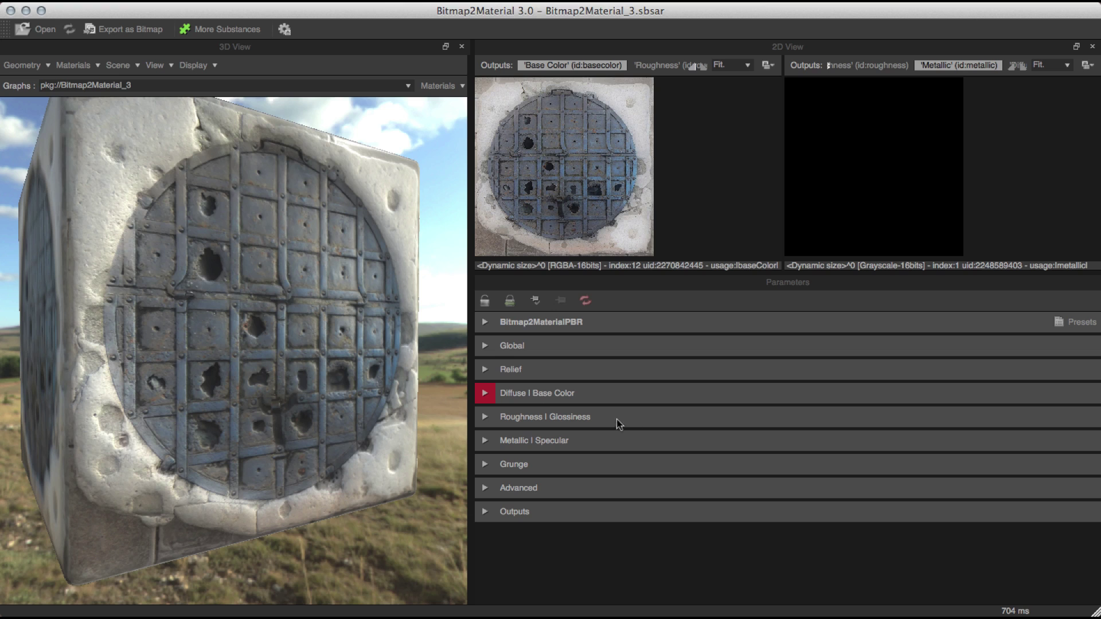
click(486, 442)
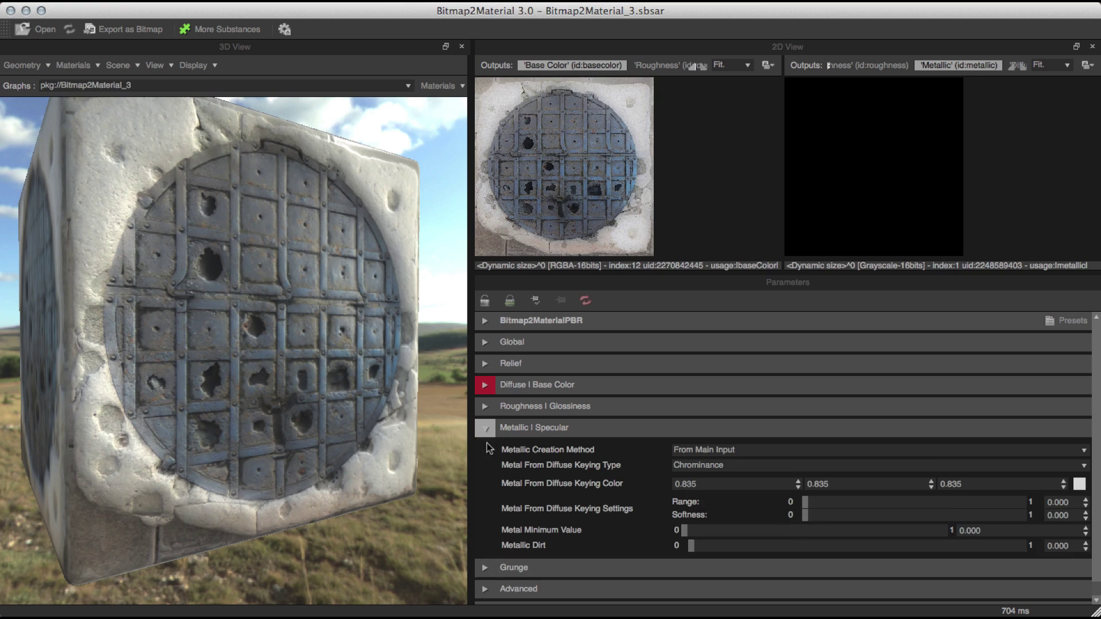
scroll(1096, 473, down, 1)
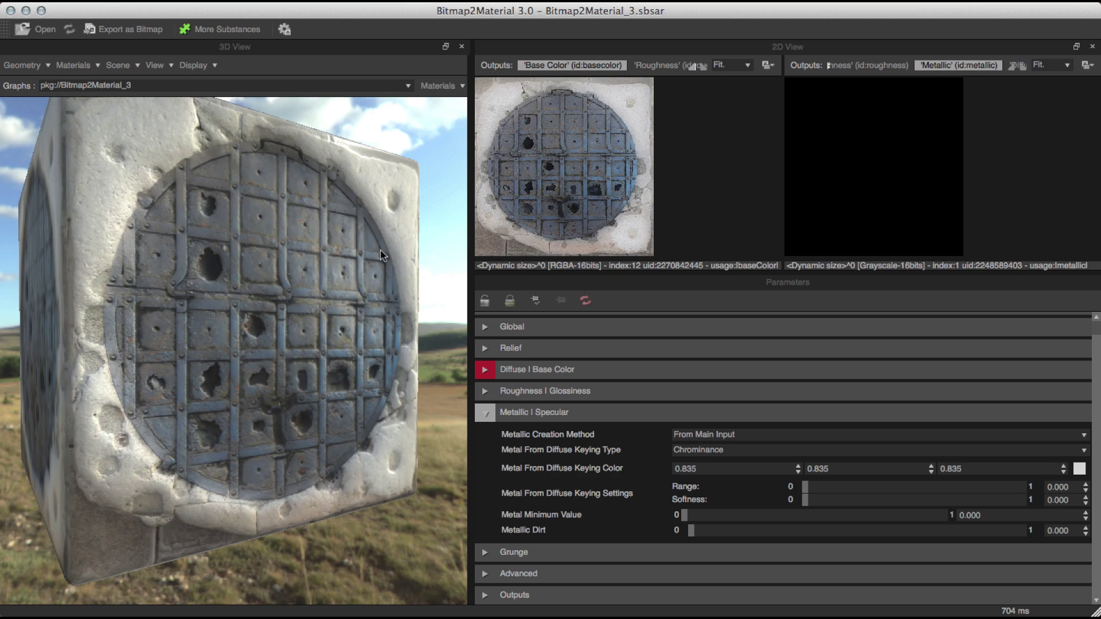
- Check which shader is assigned to the Default material in the 3D view
click(72, 65)
mouse_move(86, 85)
mouse_move(161, 109)
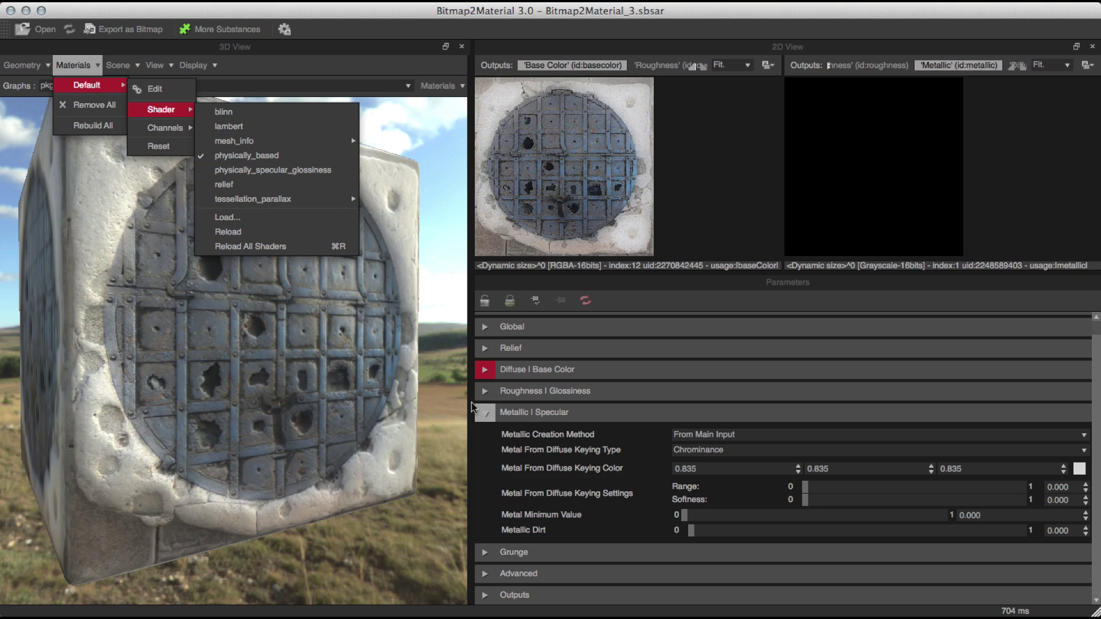
- Review the available Metallic Creation Method options and leave the method on From Main Input
click(480, 479)
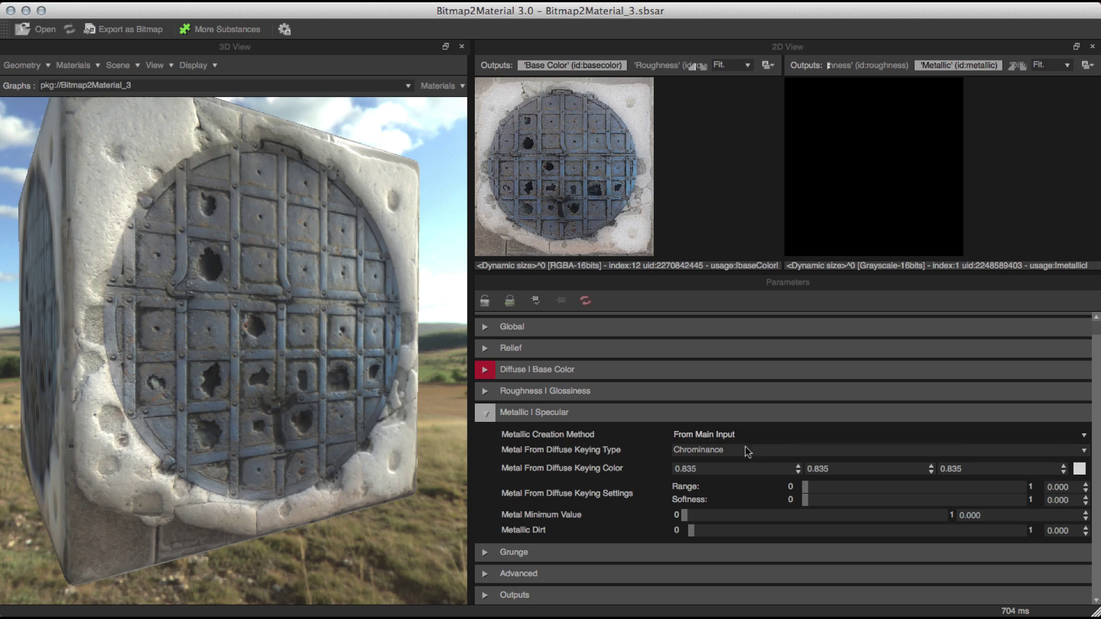
click(723, 435)
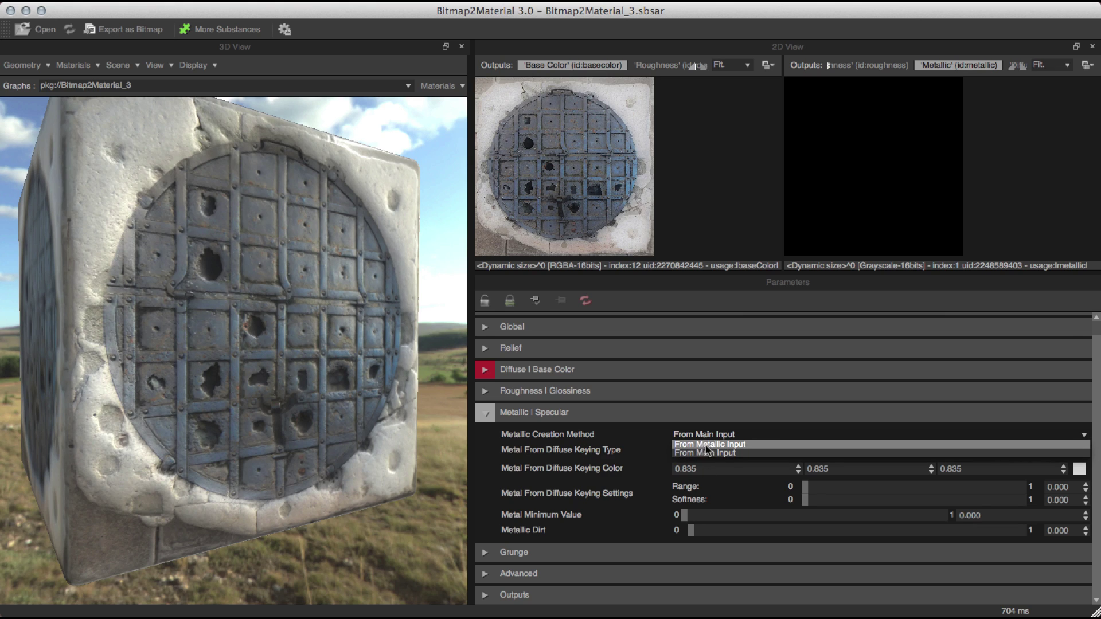
click(659, 436)
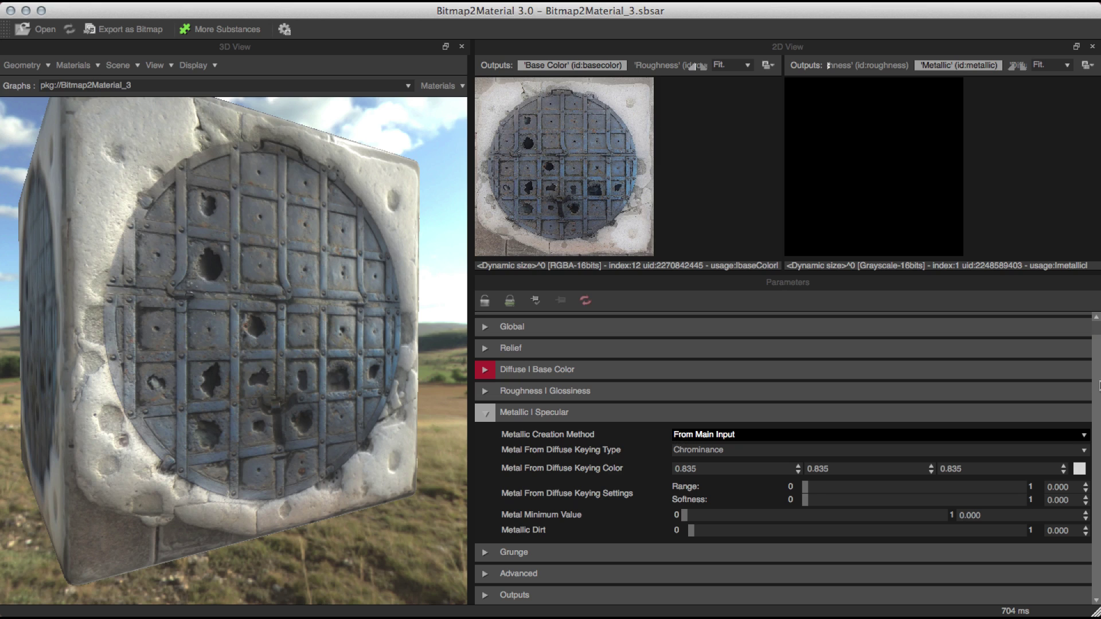
- Examine the optional Metallic image input in the Bitmap2MaterialPBR section, and collapse that section
scroll(650, 332, up, 1)
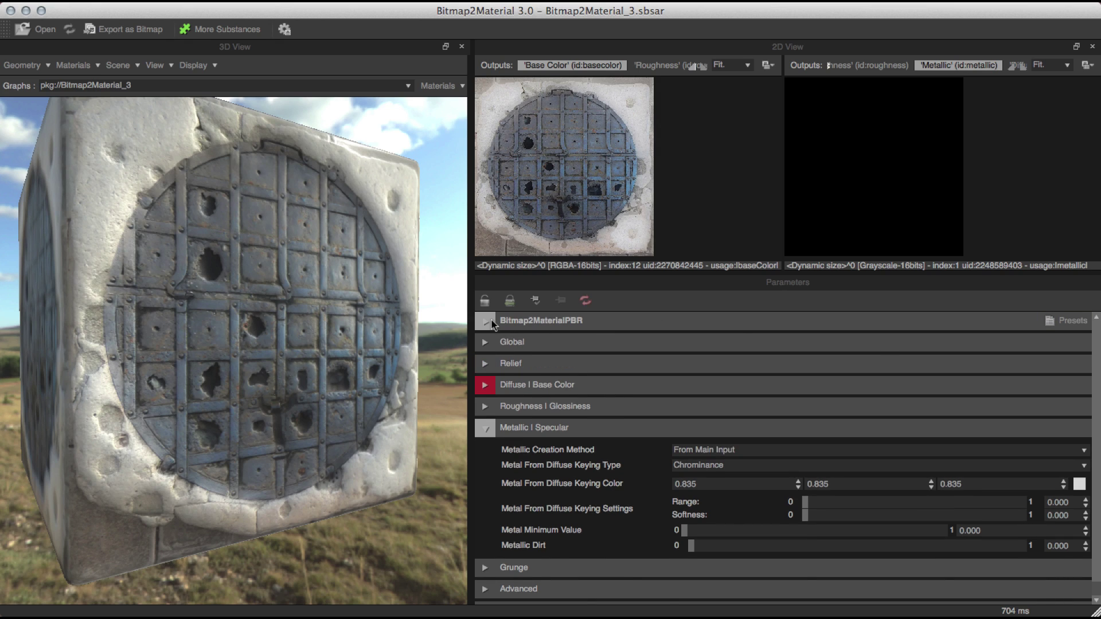
click(486, 322)
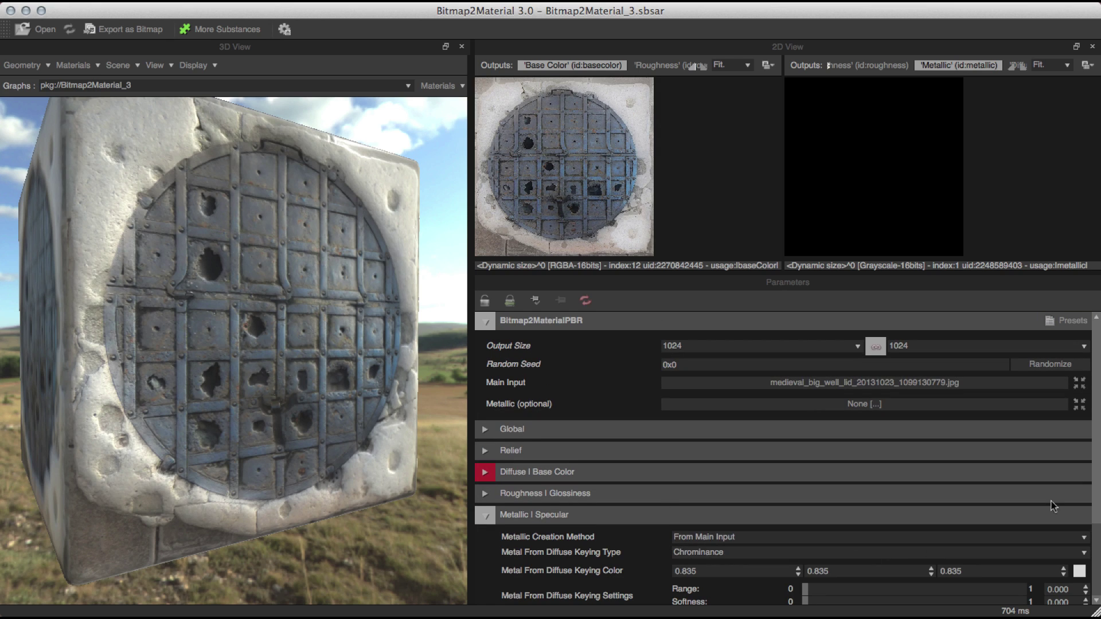
scroll(1096, 458, down, 1)
scroll(1096, 458, up, 1)
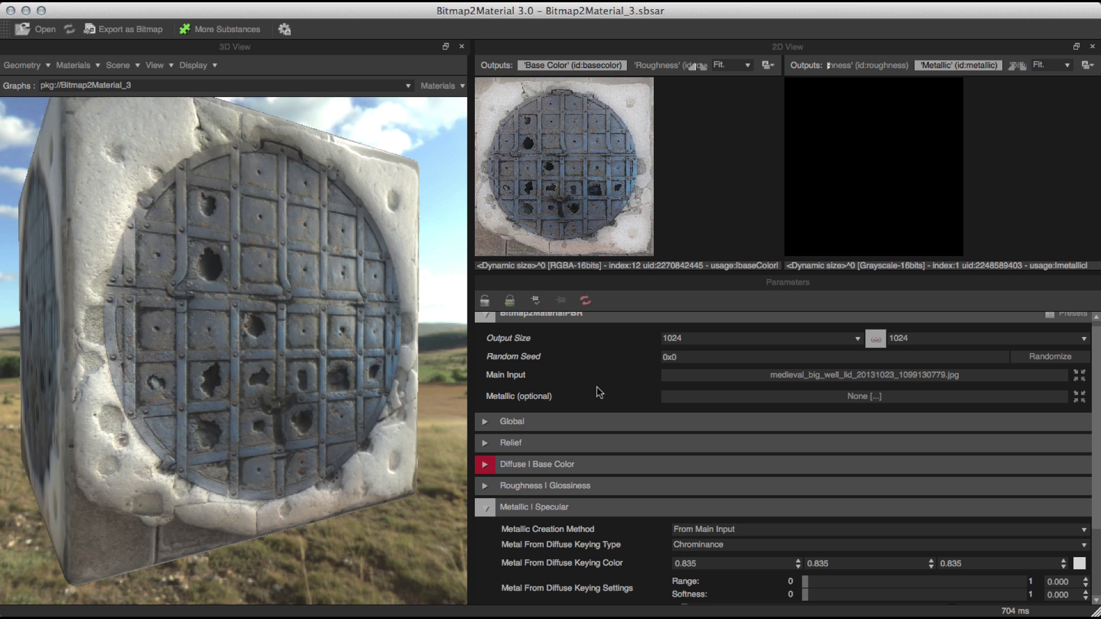
click(486, 443)
click(491, 447)
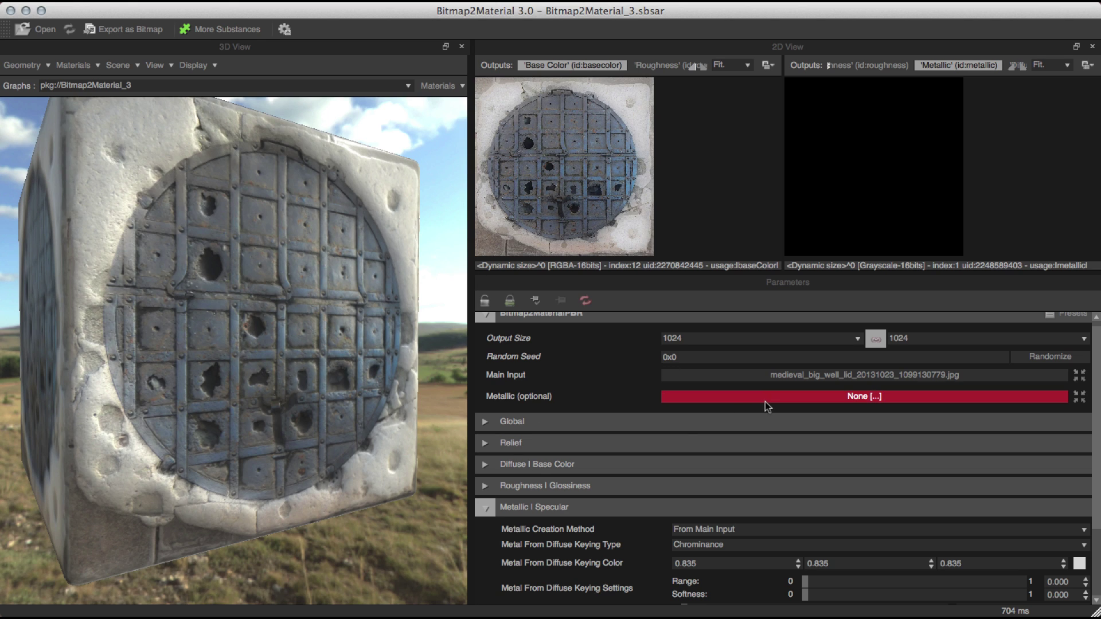
click(492, 319)
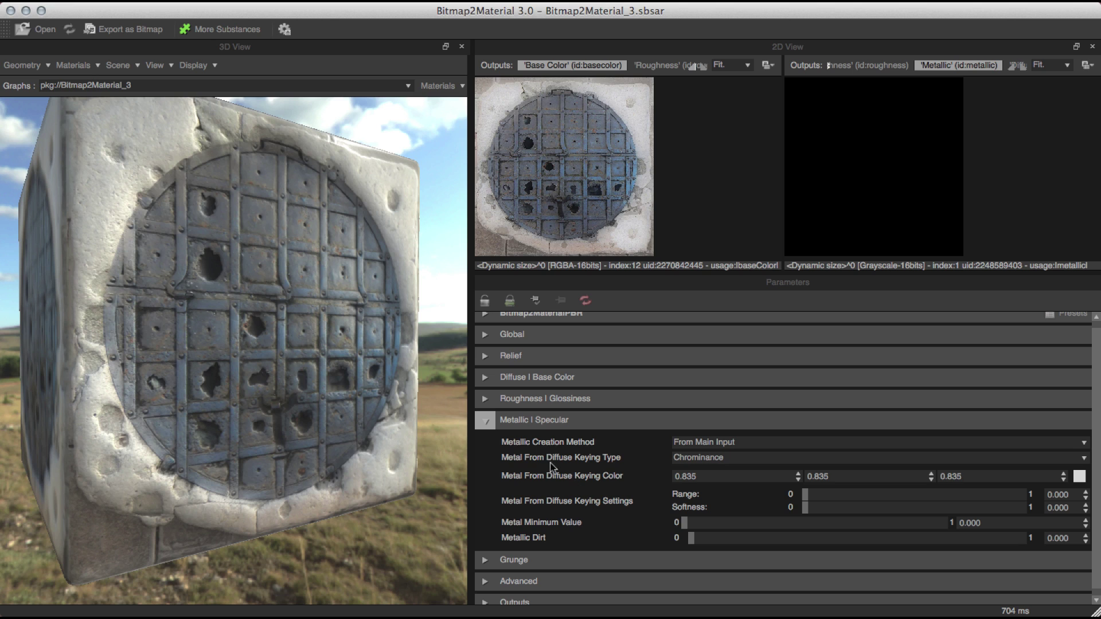
- Choose From Main Input as the Metallic Creation Method and set Metal From Diffuse Keying Type to RGB
click(712, 442)
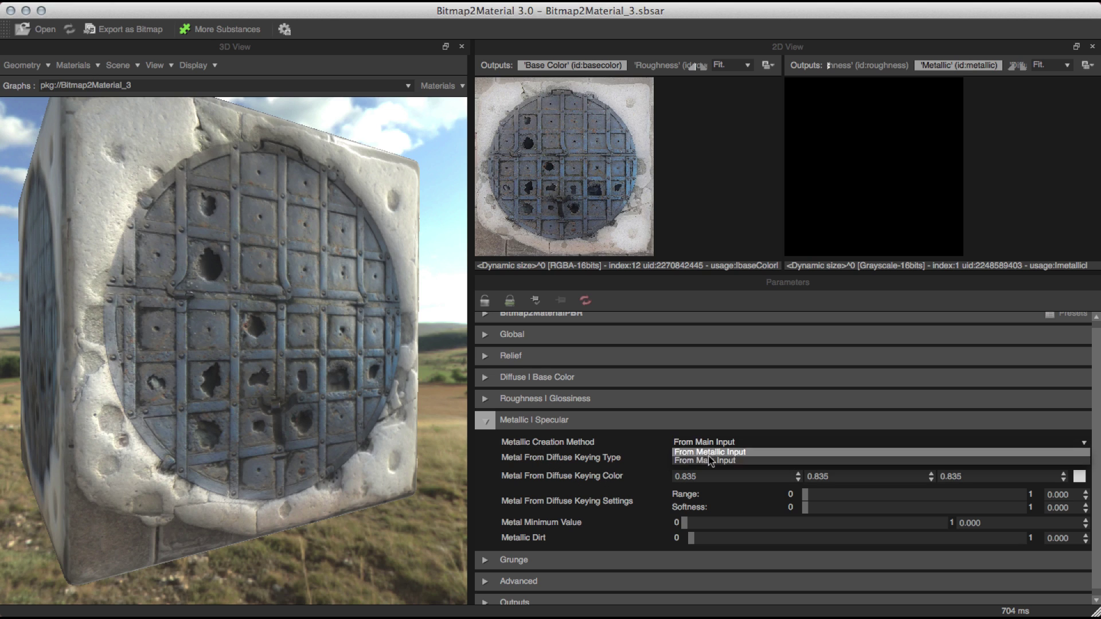
click(700, 461)
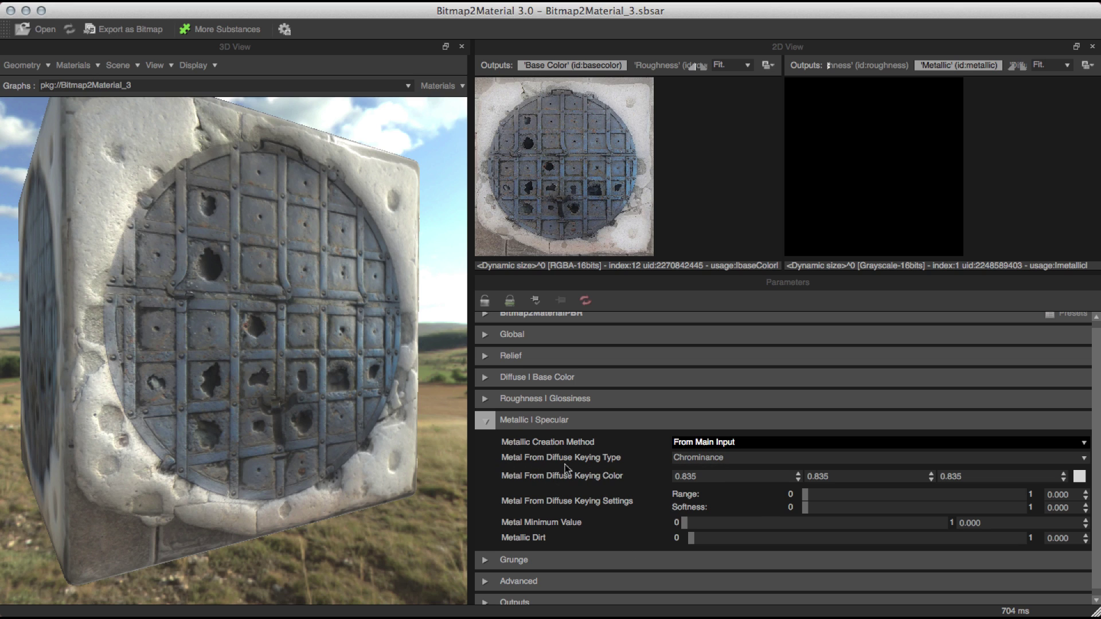
click(696, 459)
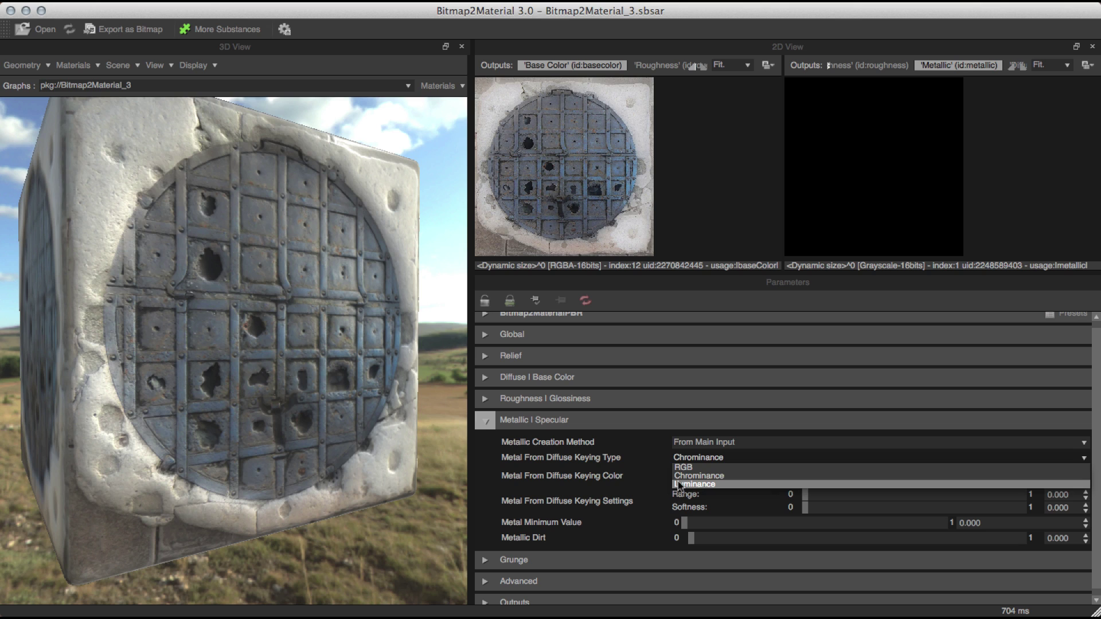
click(688, 467)
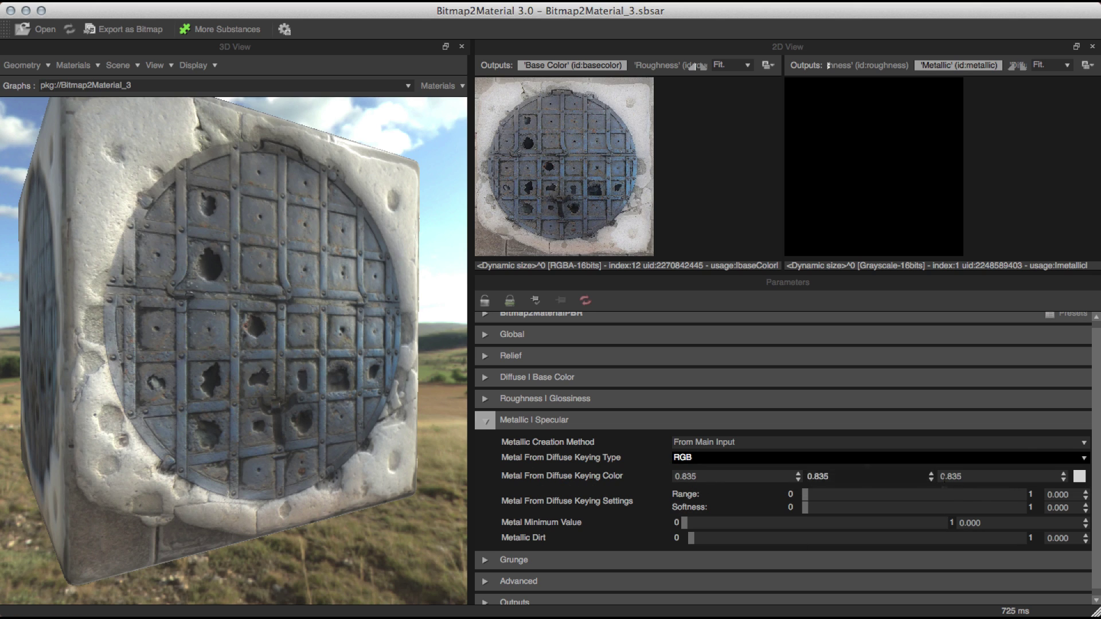
- Sample the grate's blue-gray metal in the Base Color image as the Metal From Diffuse Keying Color (0.353, 0.420, 0.498)
click(1079, 476)
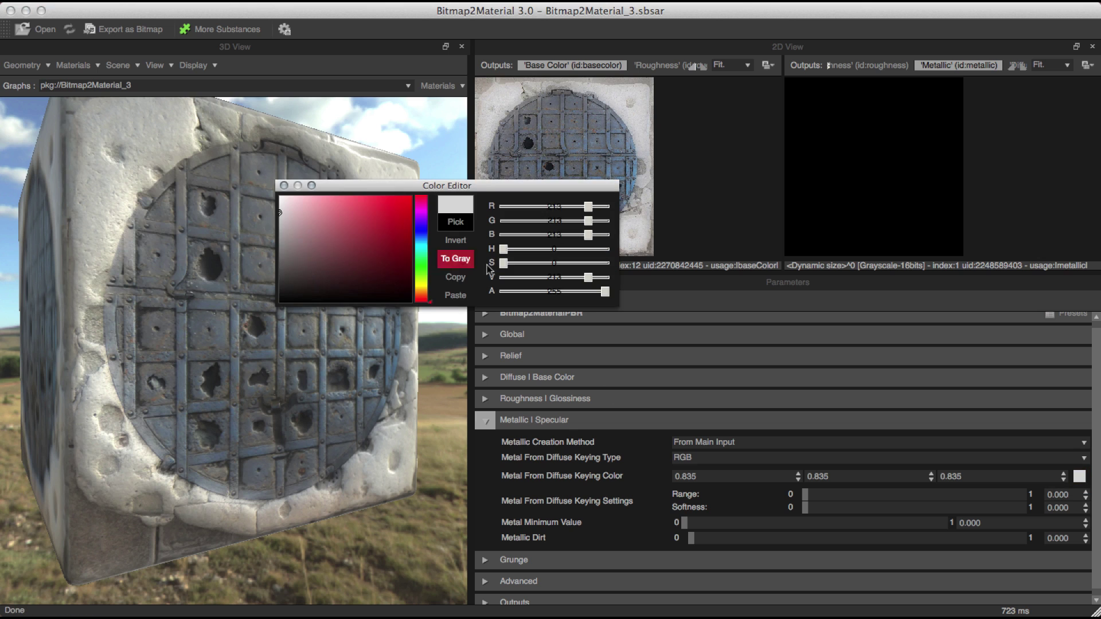
drag(506, 185, 347, 121)
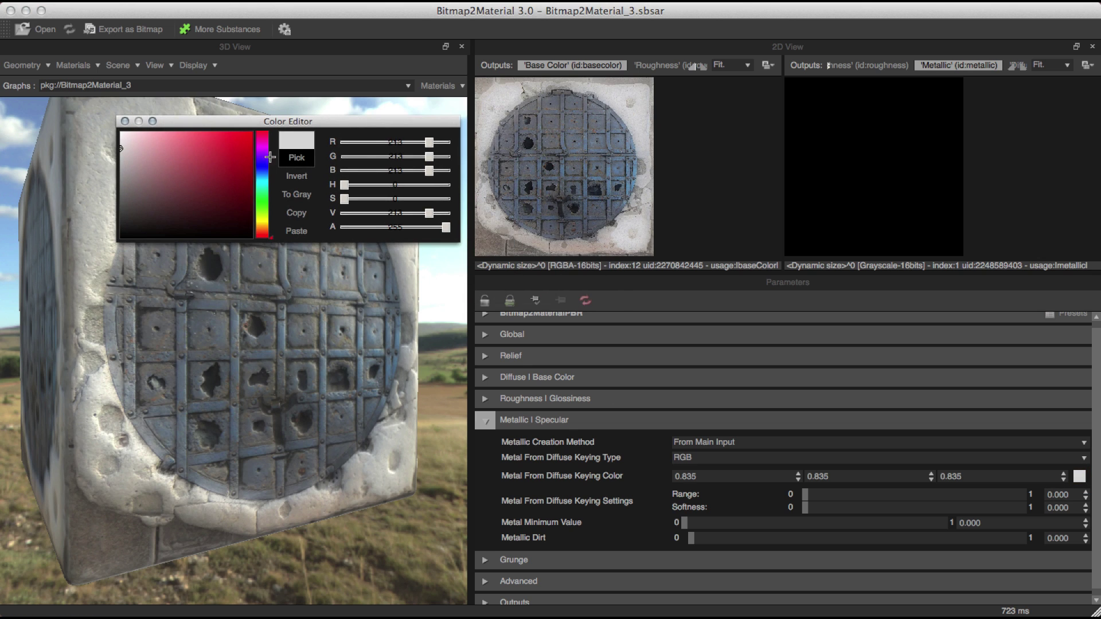
click(292, 156)
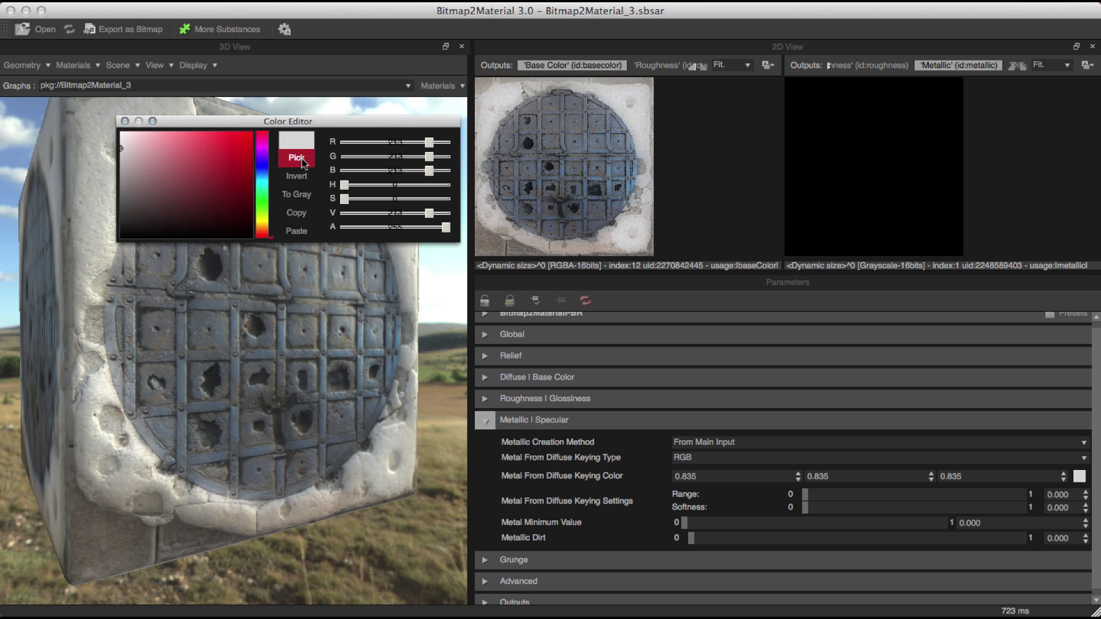
click(598, 144)
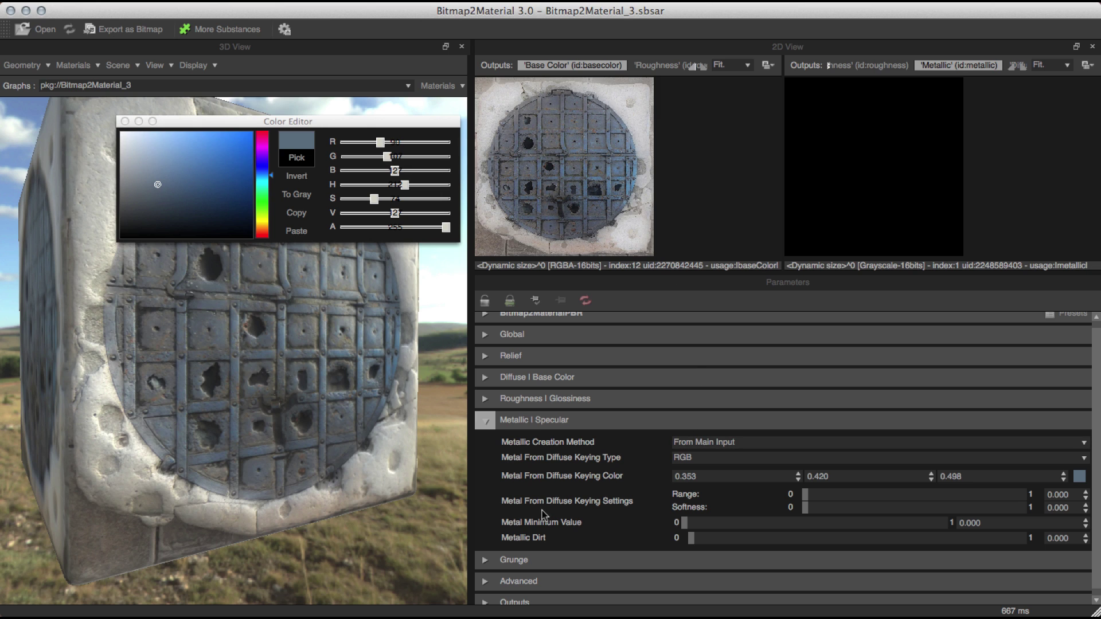
click(125, 122)
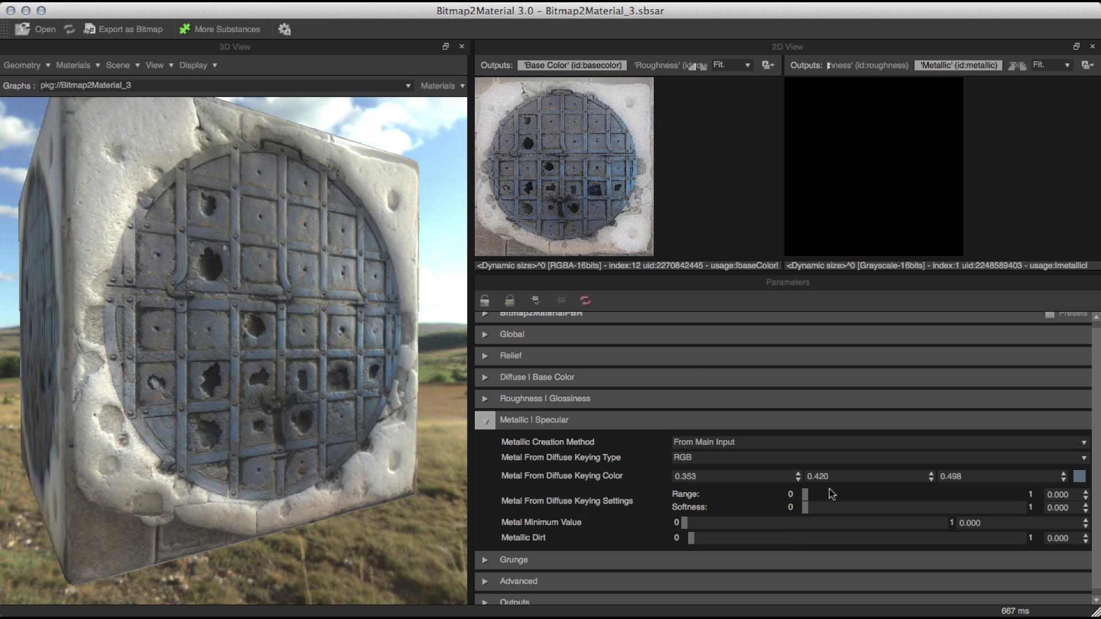
- Set the Metal From Diffuse Keying Range to 0.060 and Softness to 0.049
click(816, 495)
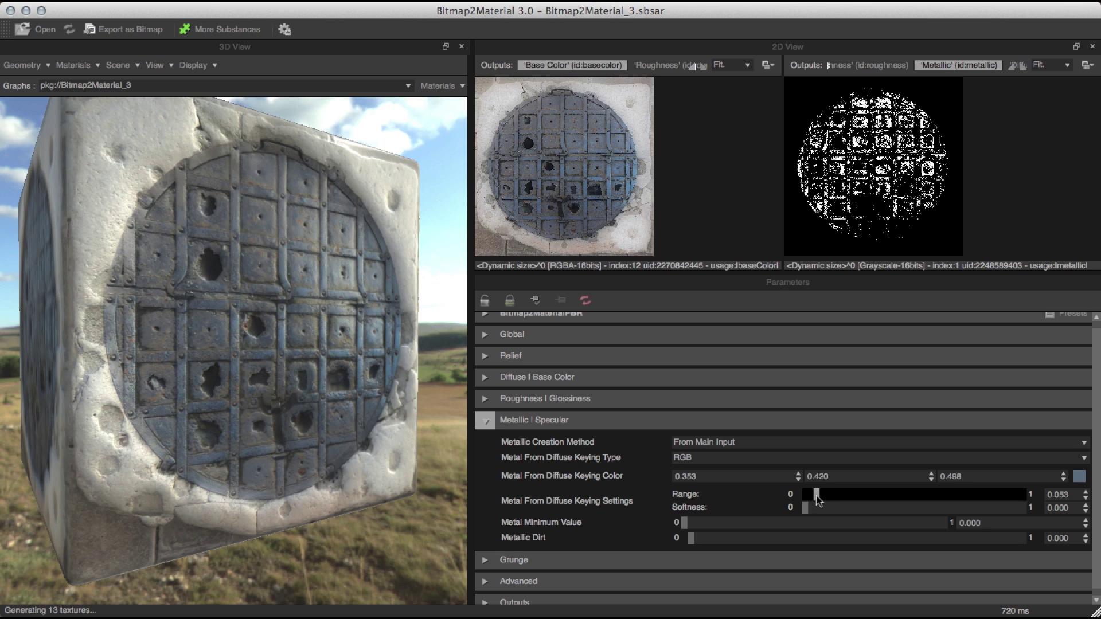
mouse_move(816, 496)
mouse_down()
mouse_move(801, 493)
mouse_move(820, 502)
mouse_up()
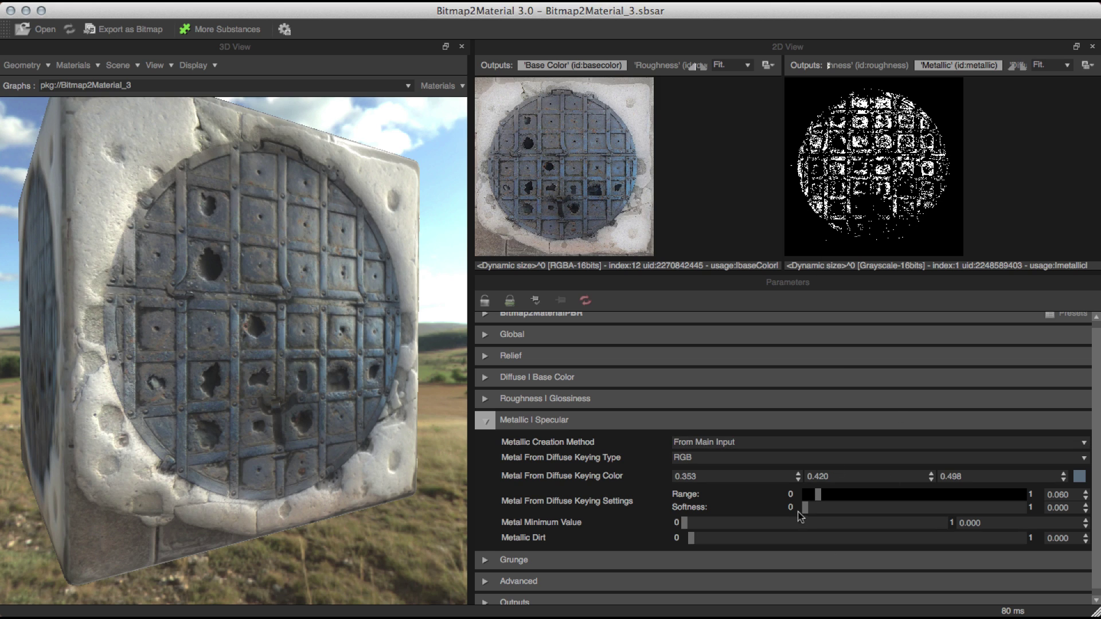
drag(805, 506, 811, 511)
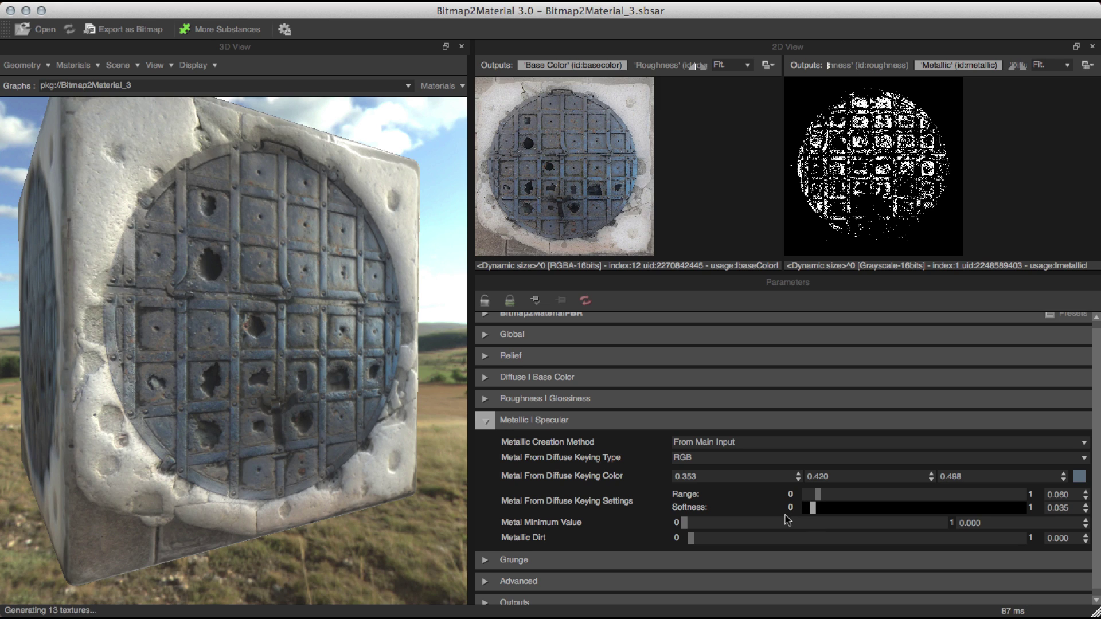
drag(811, 508, 815, 512)
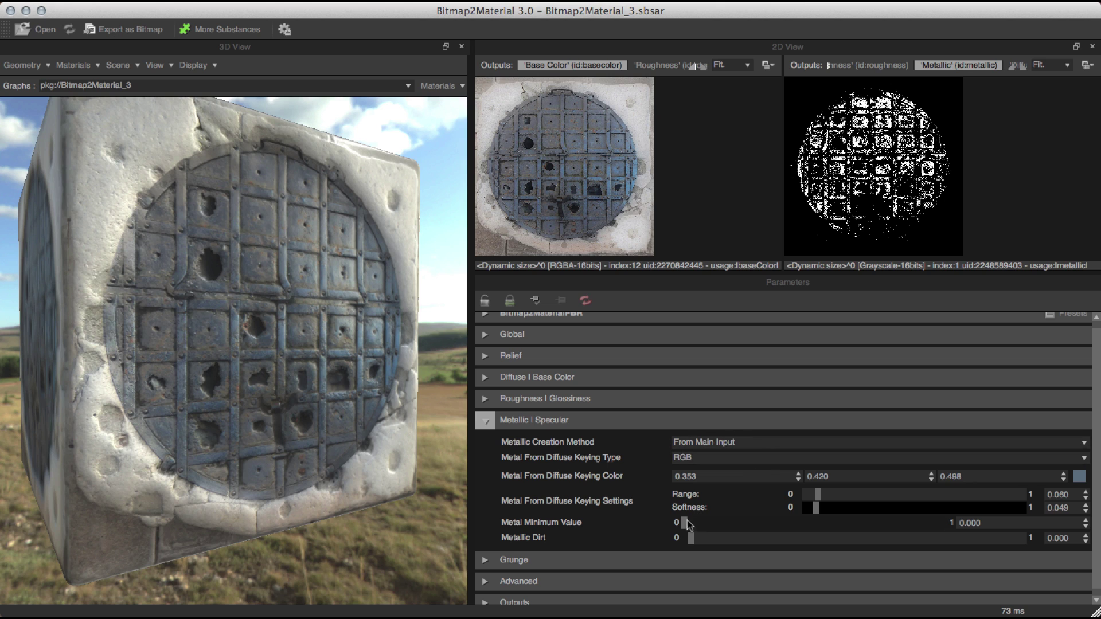
- Try a Metal Minimum Value of 0.190 and return it to 0
drag(689, 521, 733, 525)
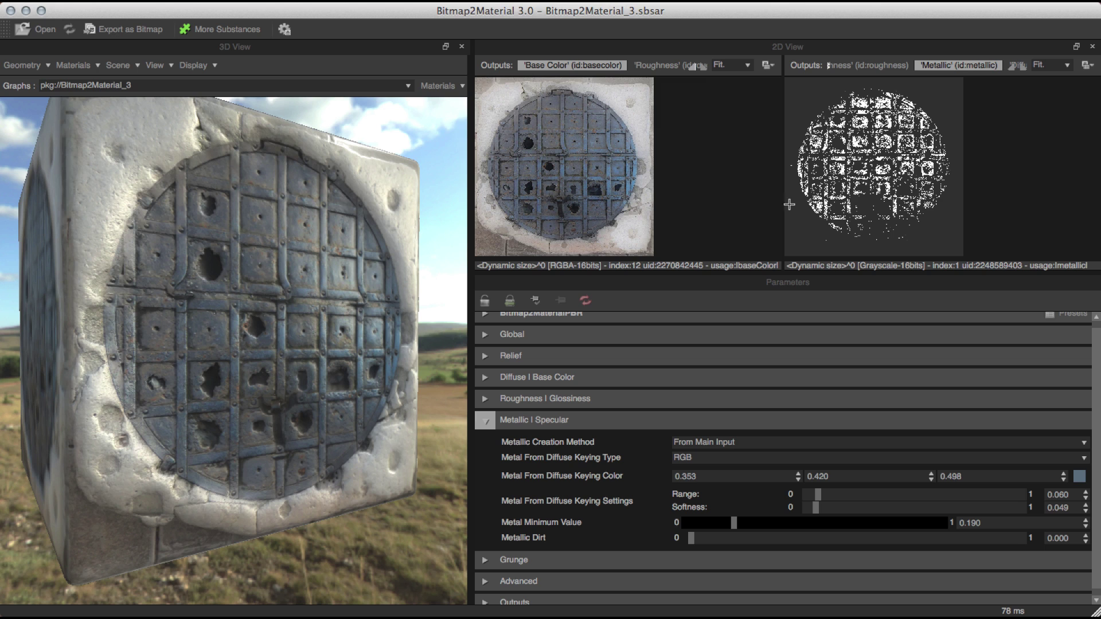
click(692, 523)
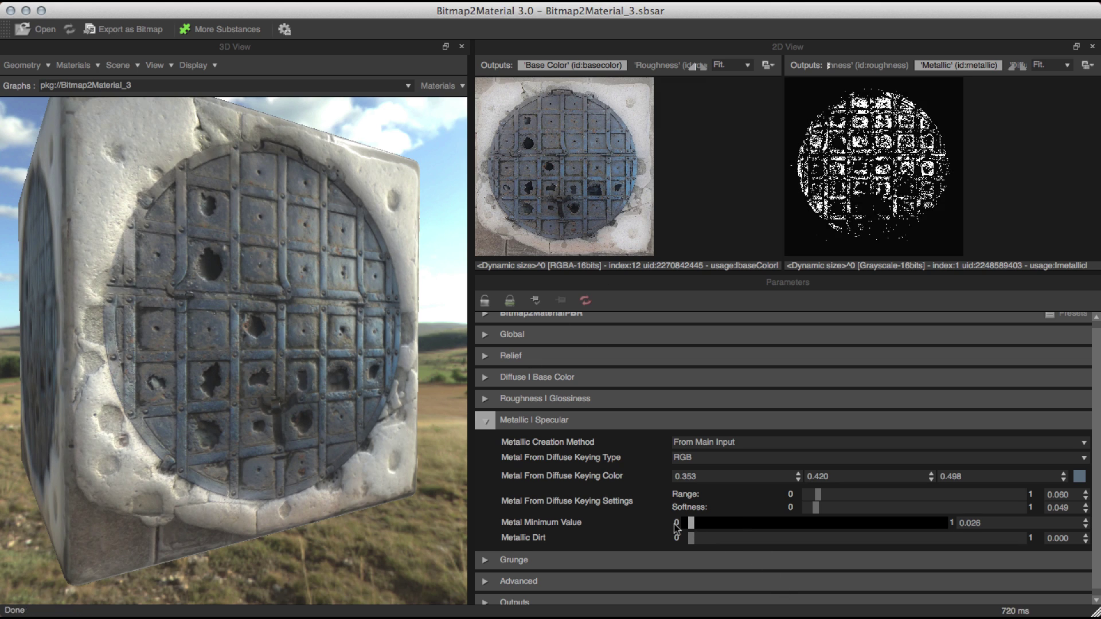
drag(691, 525, 675, 533)
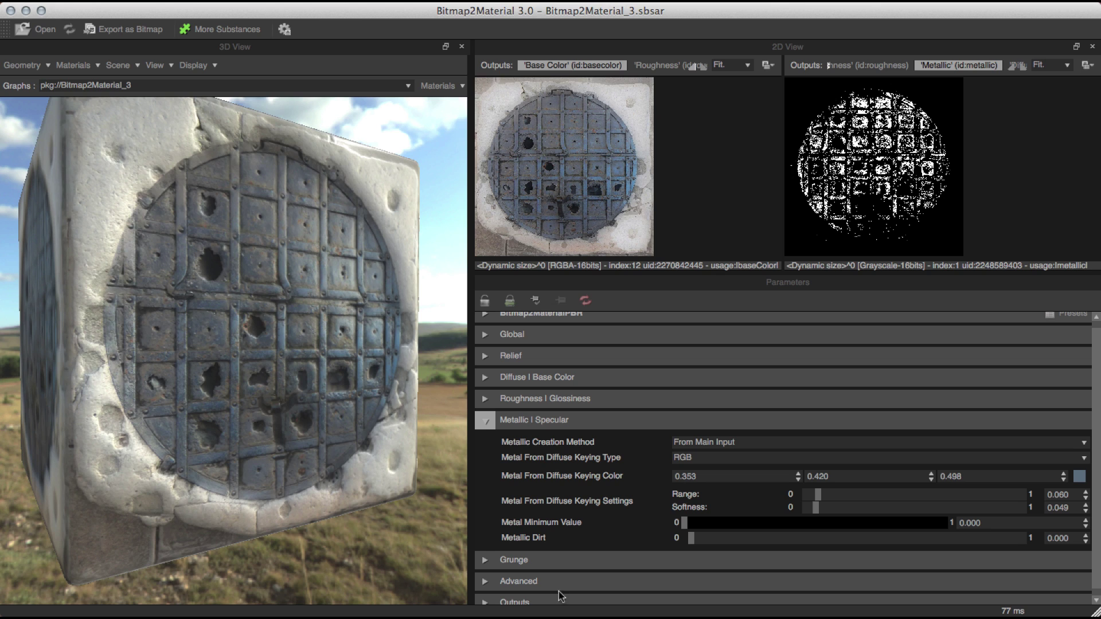
- Try Metallic Dirt at 0.062 and raise it to 0.874, checking the grate in the 3D view
drag(727, 535, 711, 539)
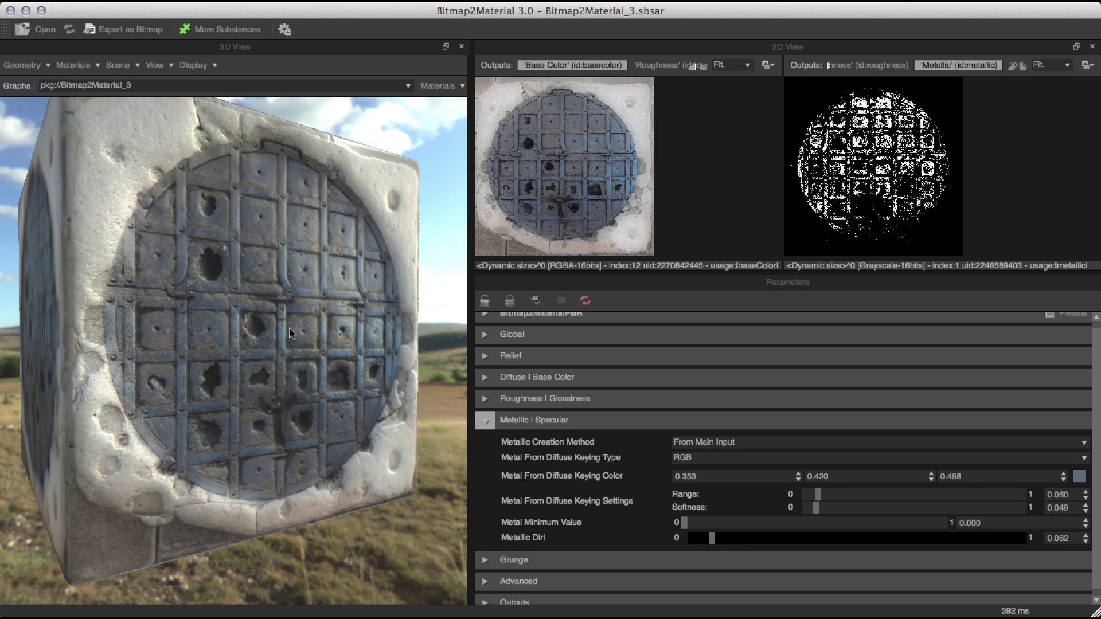
drag(286, 328, 290, 326)
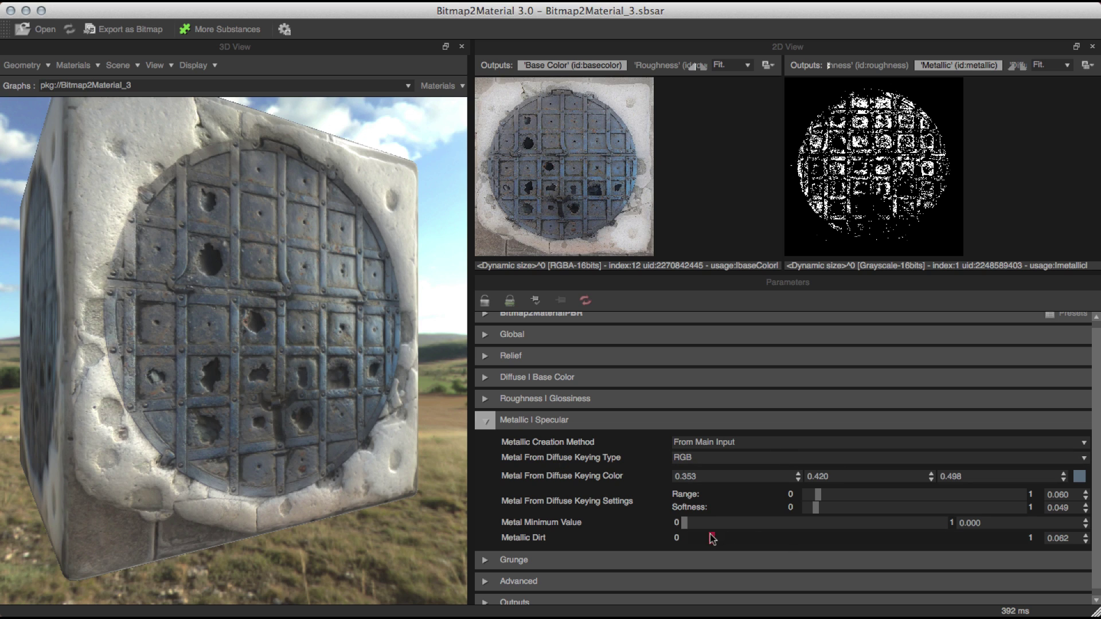
drag(714, 540, 982, 541)
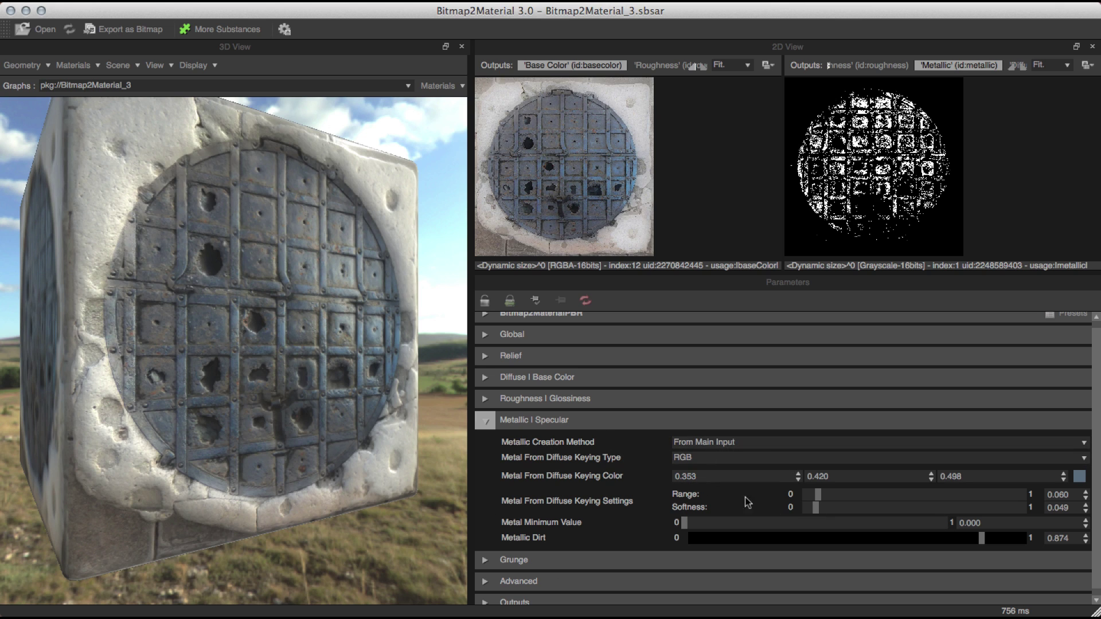
- Collapse the Metallic settings, open the Roughness | Glossiness settings and display the Roughness output in the second 2D view
click(487, 421)
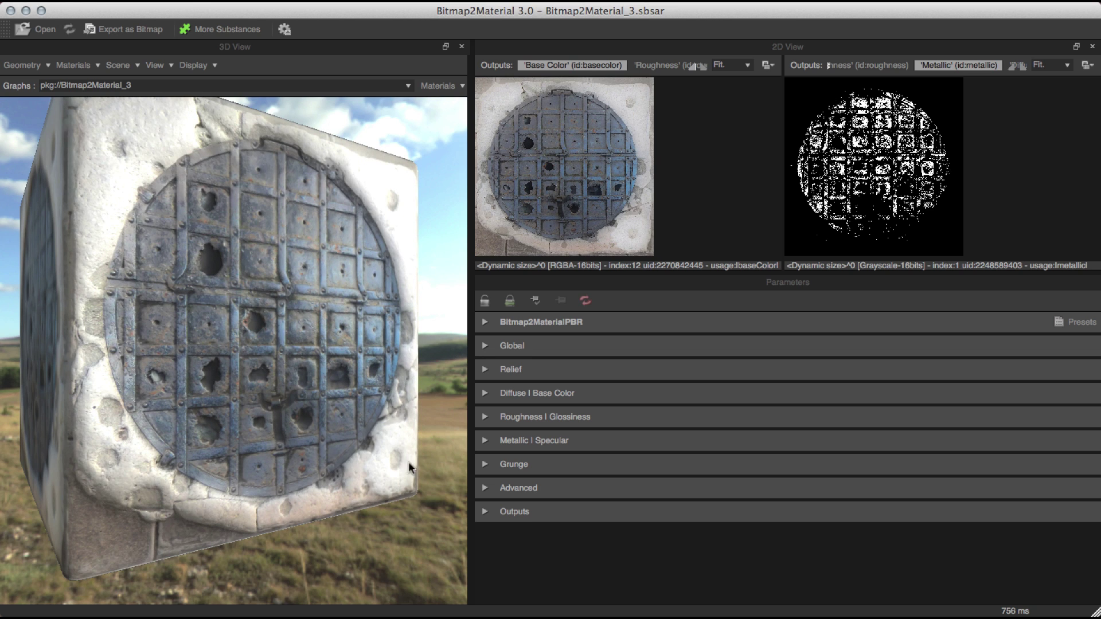
click(489, 418)
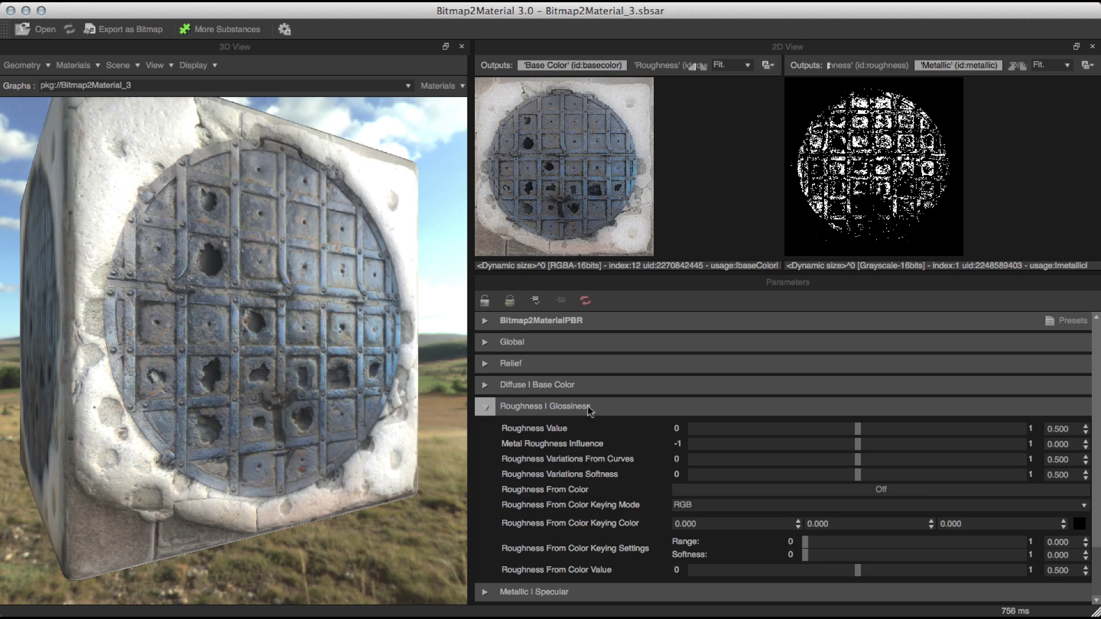
click(851, 63)
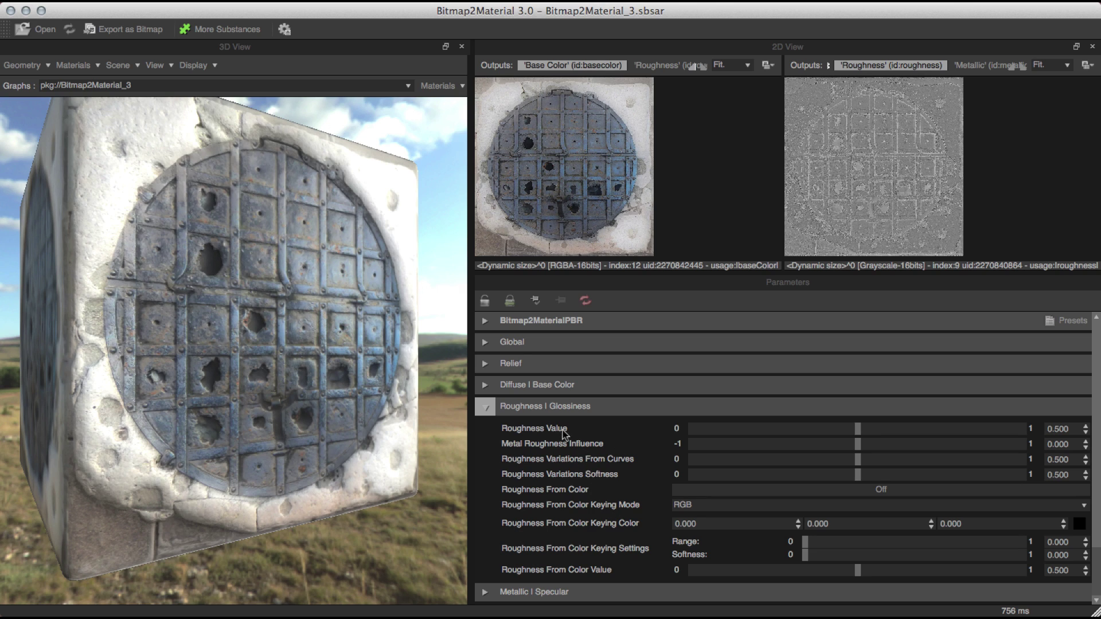
- Set the Roughness Value to 0.717 and compare the Metallic and Roughness outputs in the second 2D view
click(915, 430)
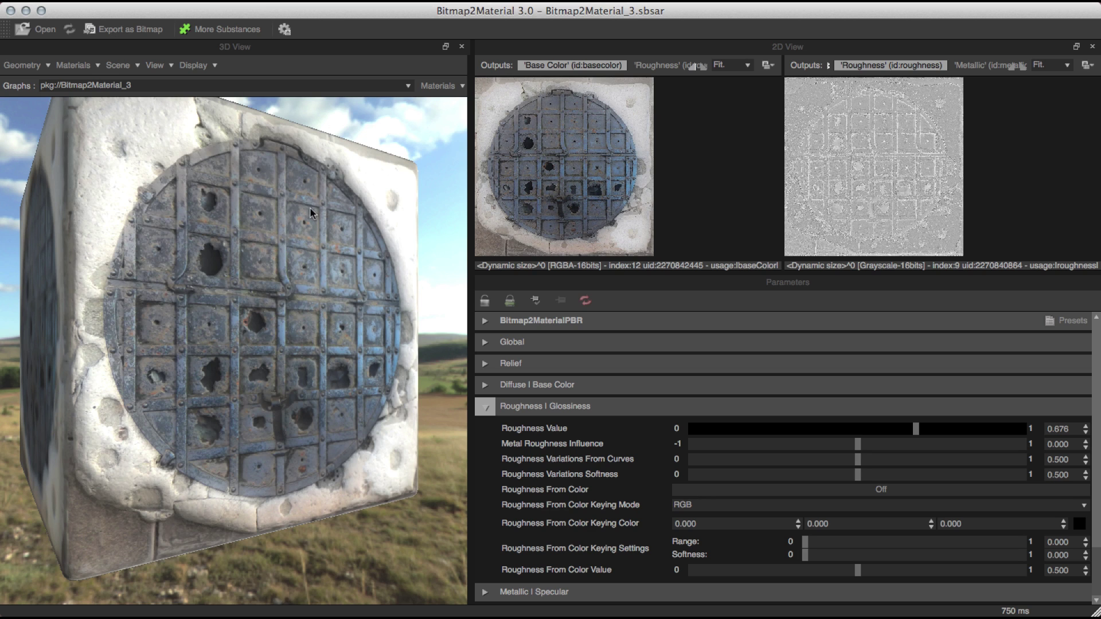
ctrl+shift+drag(301, 218, 315, 263)
ctrl+shift+drag(311, 304, 325, 281)
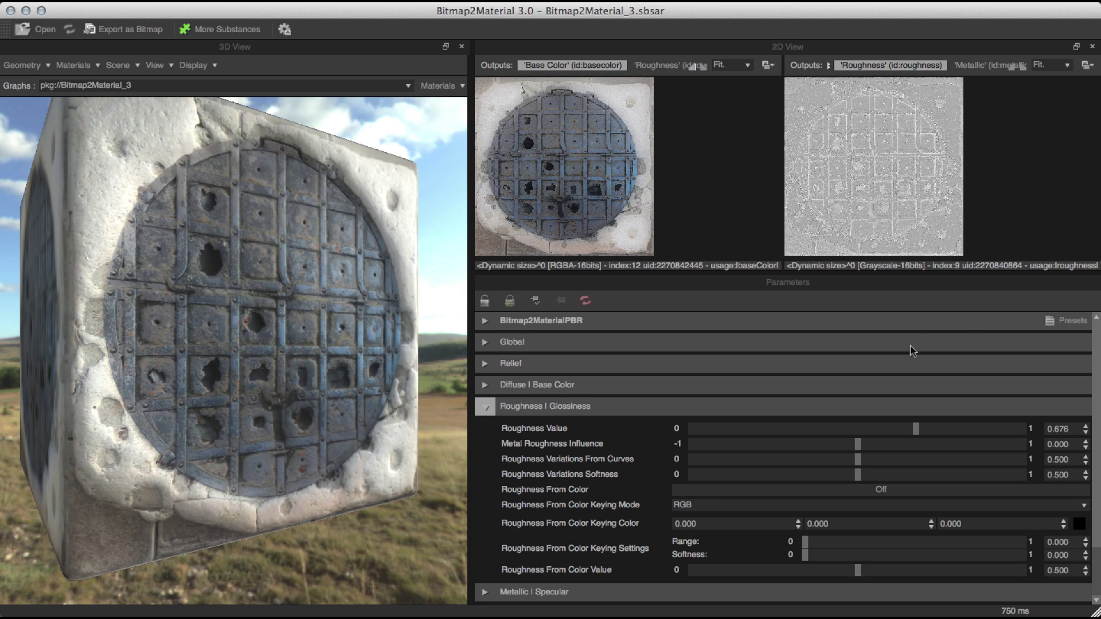
click(928, 430)
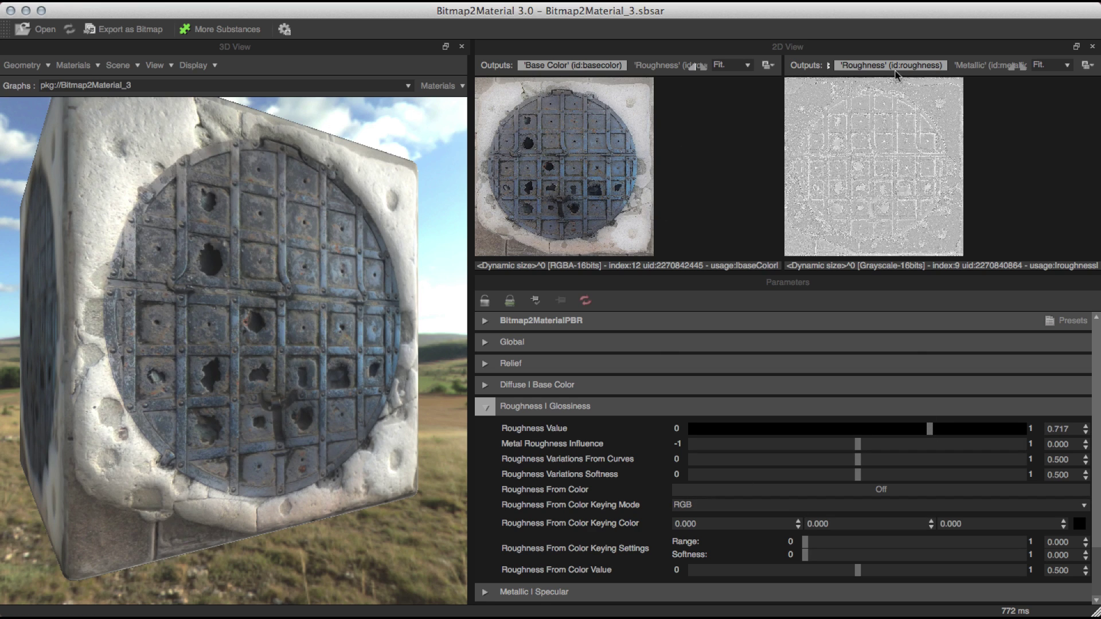
click(966, 67)
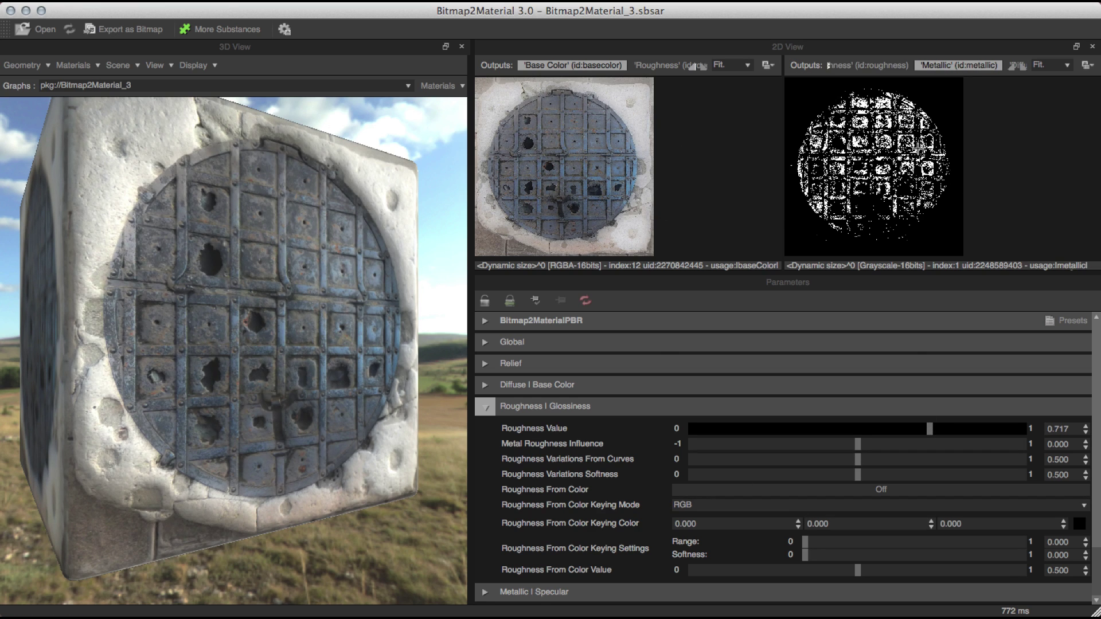
click(857, 65)
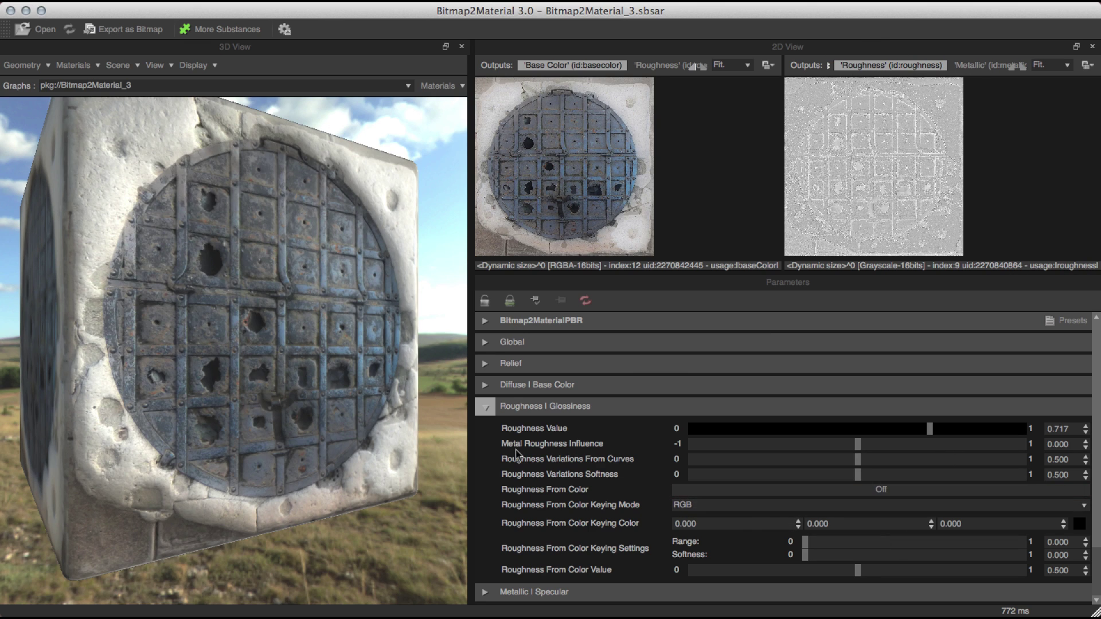
- Set Metal Roughness Influence to -0.256, check the grate under rotated environment lighting, and collapse the Roughness | Glossiness settings
mouse_move(596, 453)
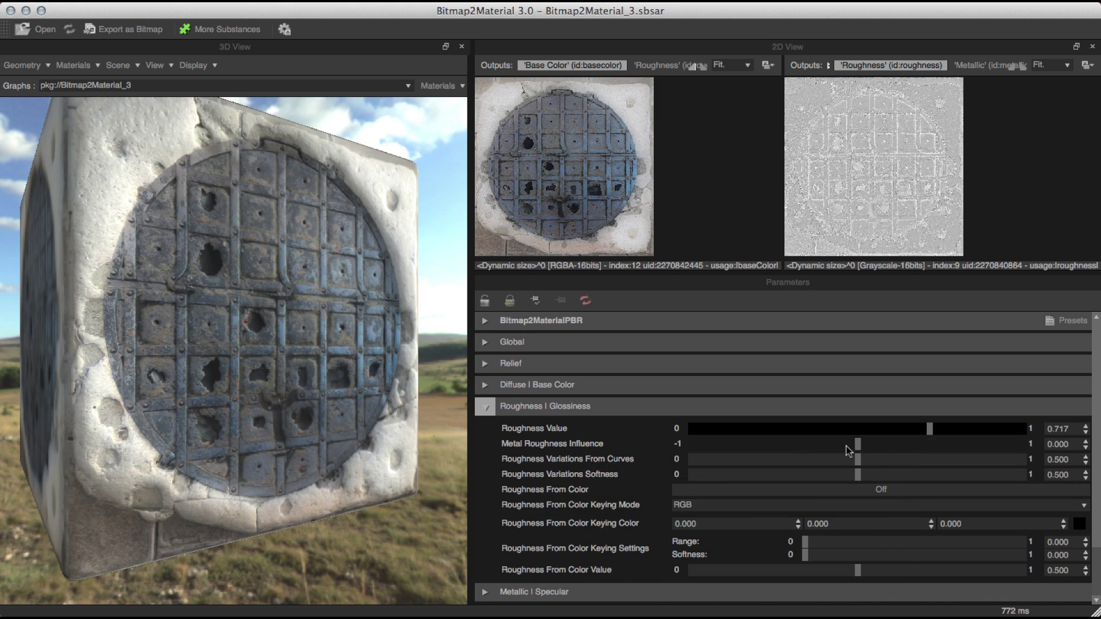
drag(854, 447, 820, 452)
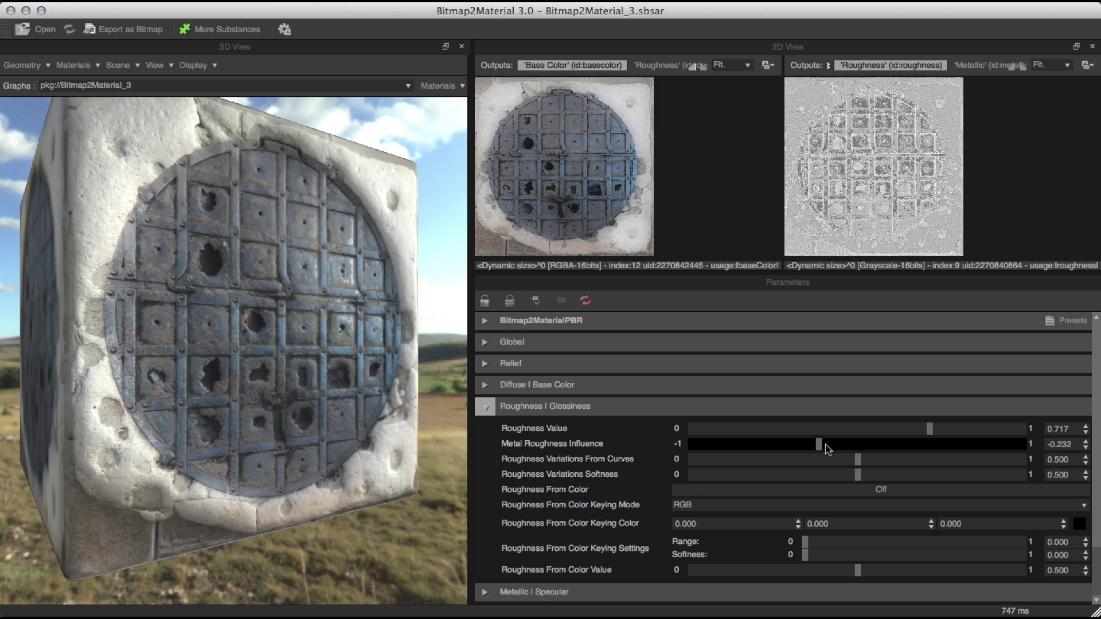
drag(825, 443, 820, 445)
drag(819, 446, 815, 446)
ctrl+shift+drag(304, 304, 353, 332)
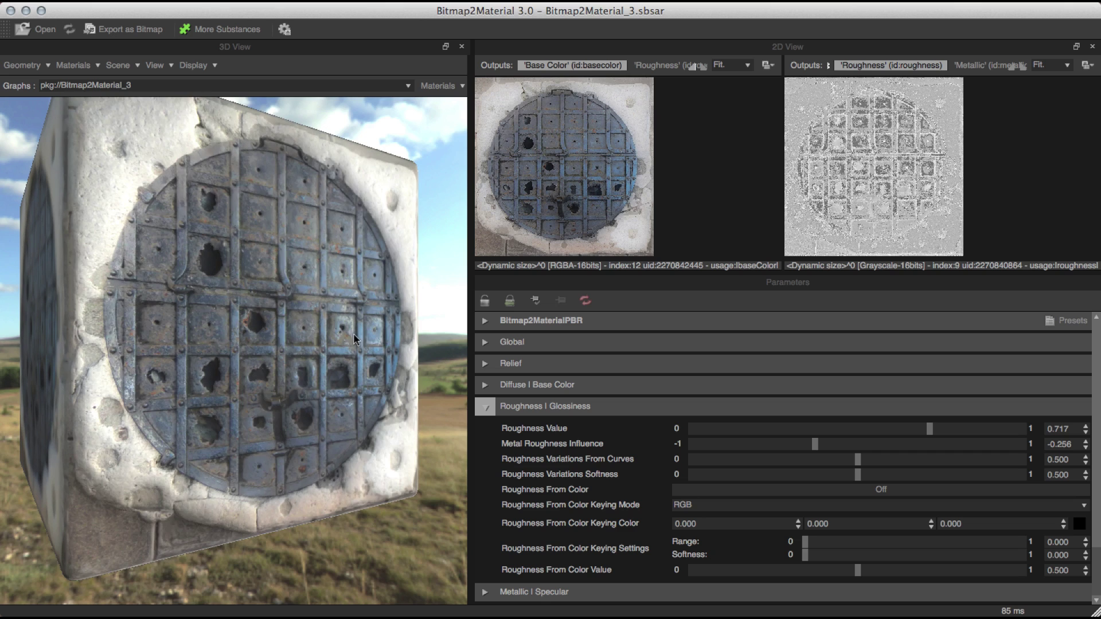
ctrl+shift+drag(399, 253, 321, 313)
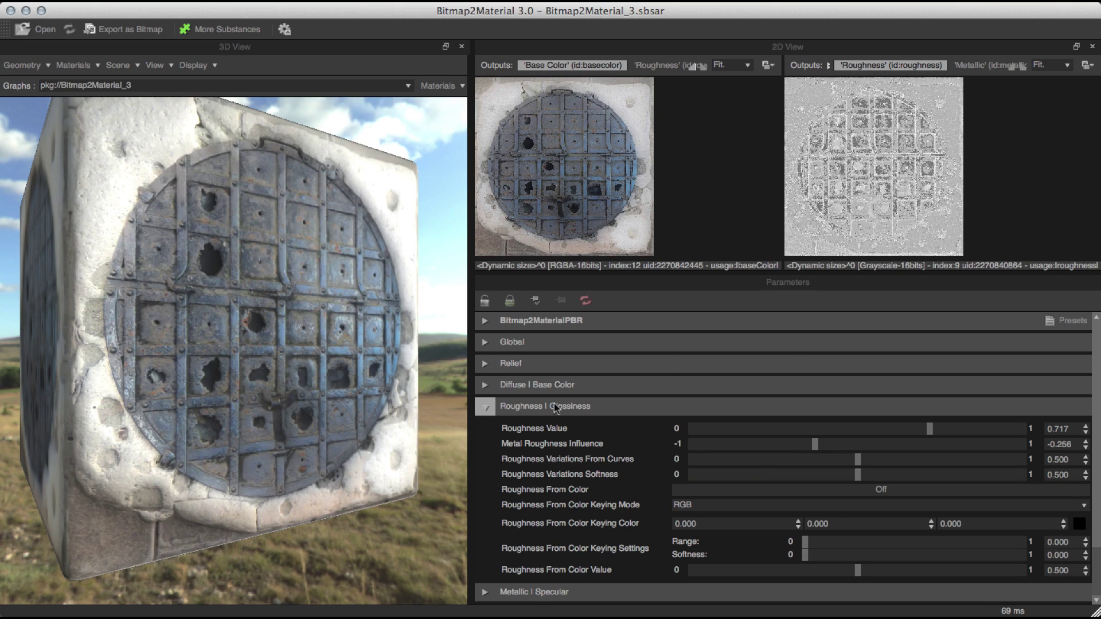
click(485, 407)
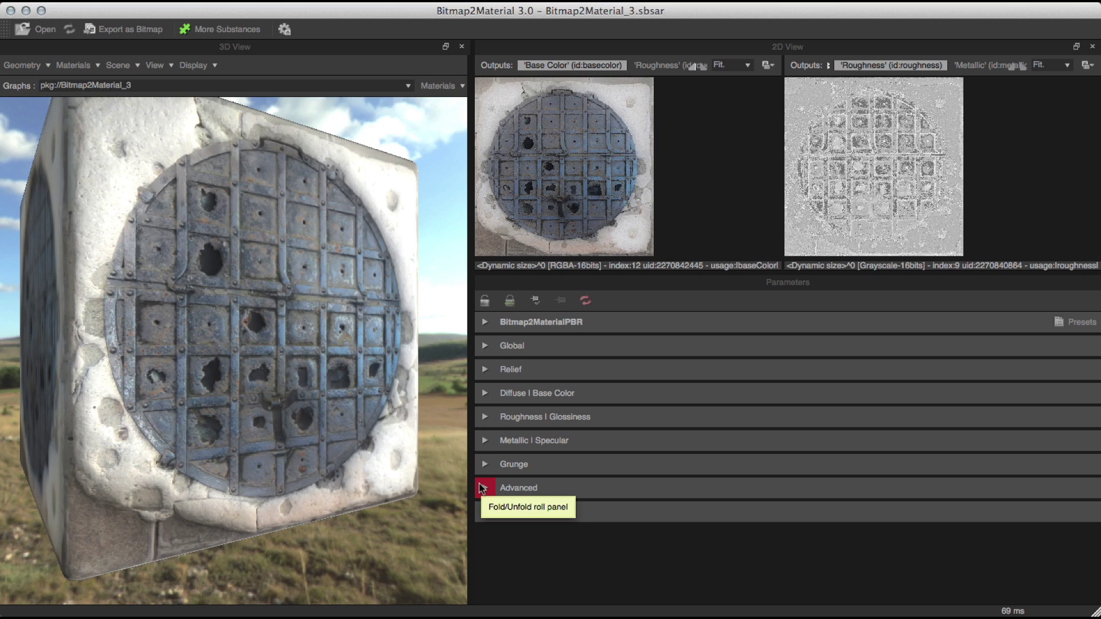
- With the Metallic output displayed in the second 2D view, set the metal keying Range to 0.021 and Softness to 0.787
click(485, 441)
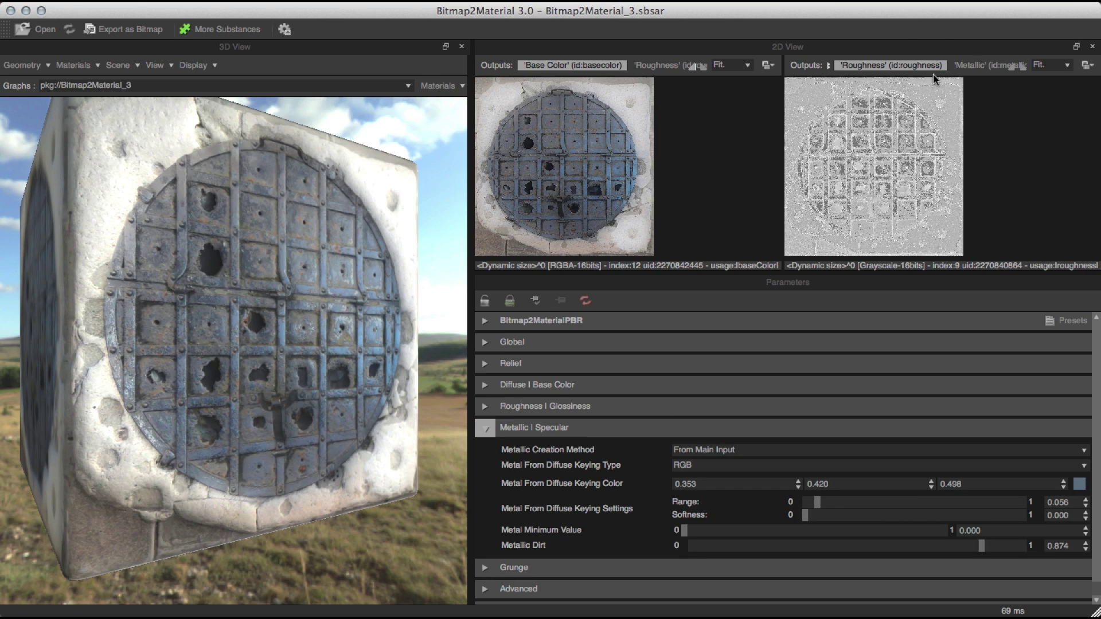
click(994, 67)
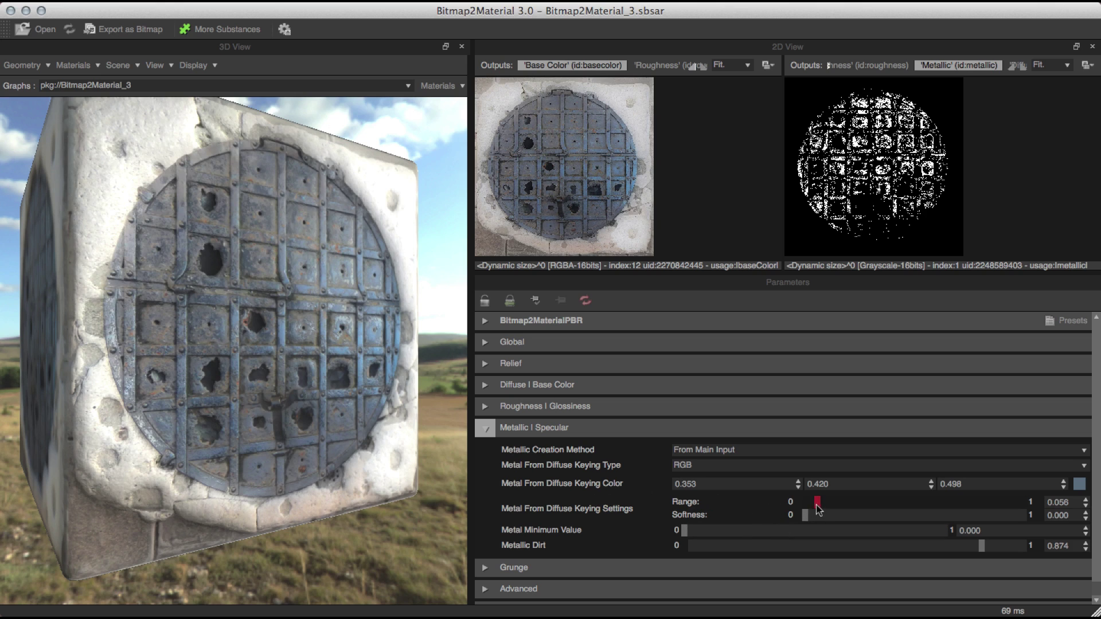
drag(813, 503, 810, 503)
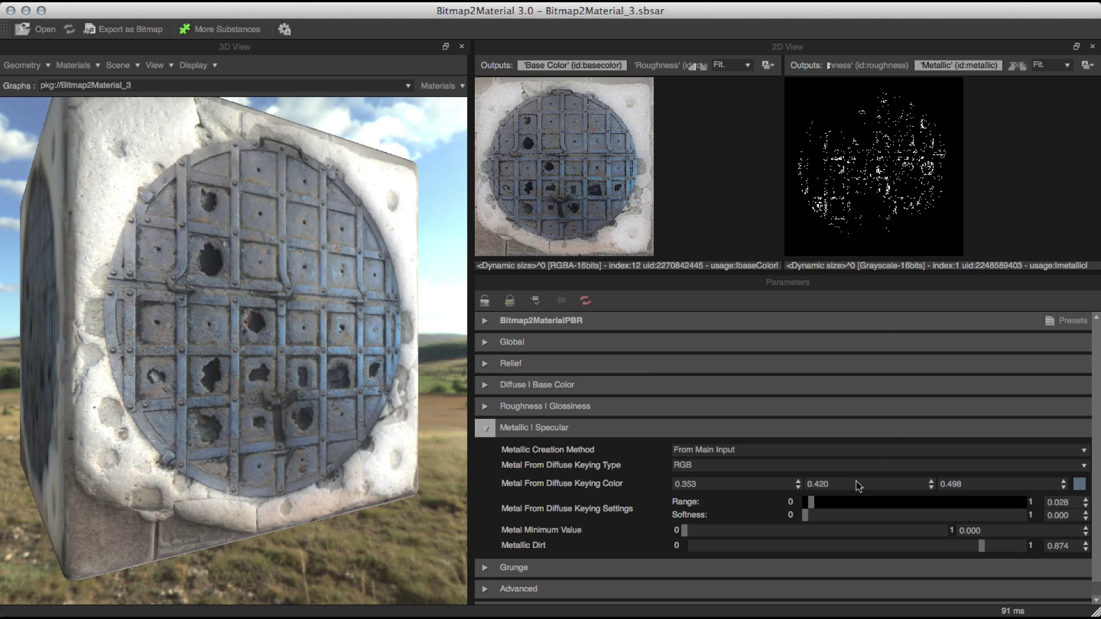
drag(805, 516, 977, 515)
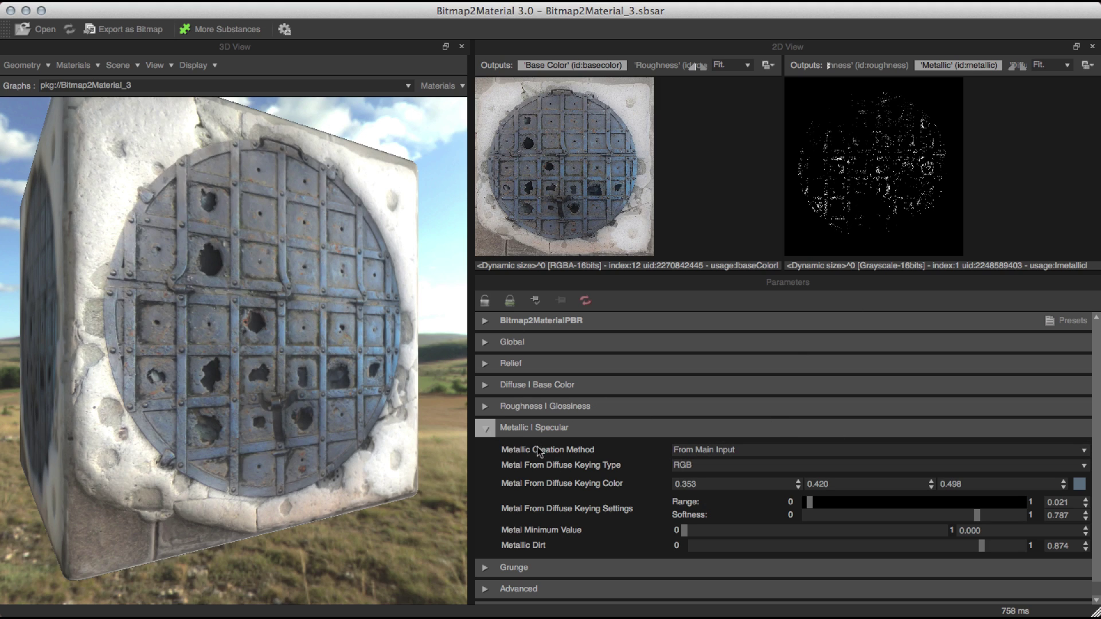
click(486, 431)
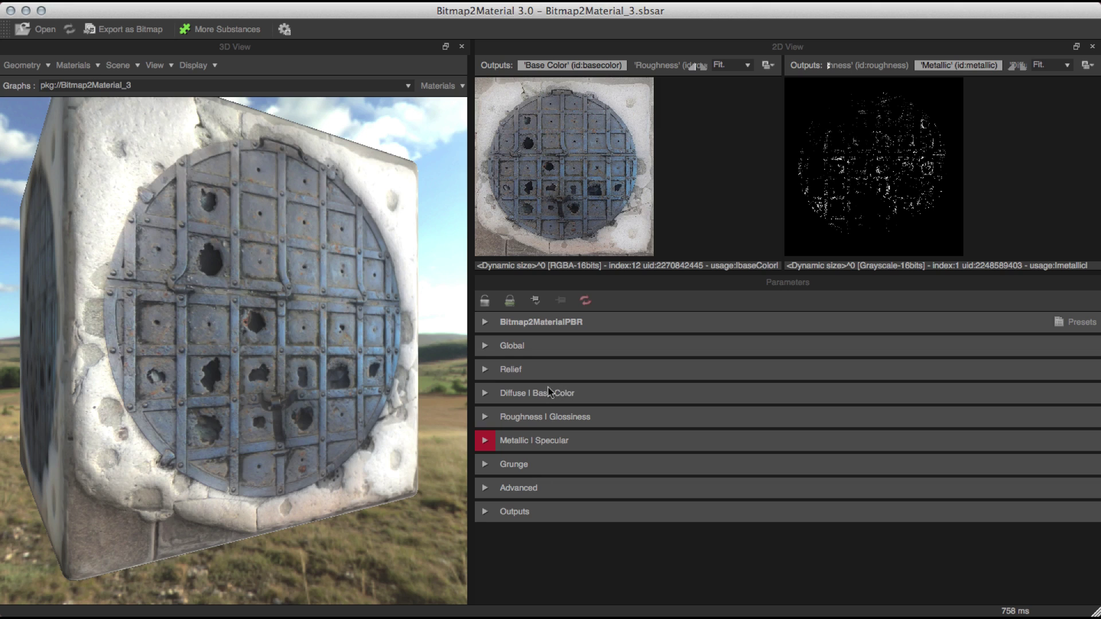
- Set the Metal Color Replacement in the Diffuse | Base Color settings to a light gray of 0.616, 0.596, 0.596
click(485, 393)
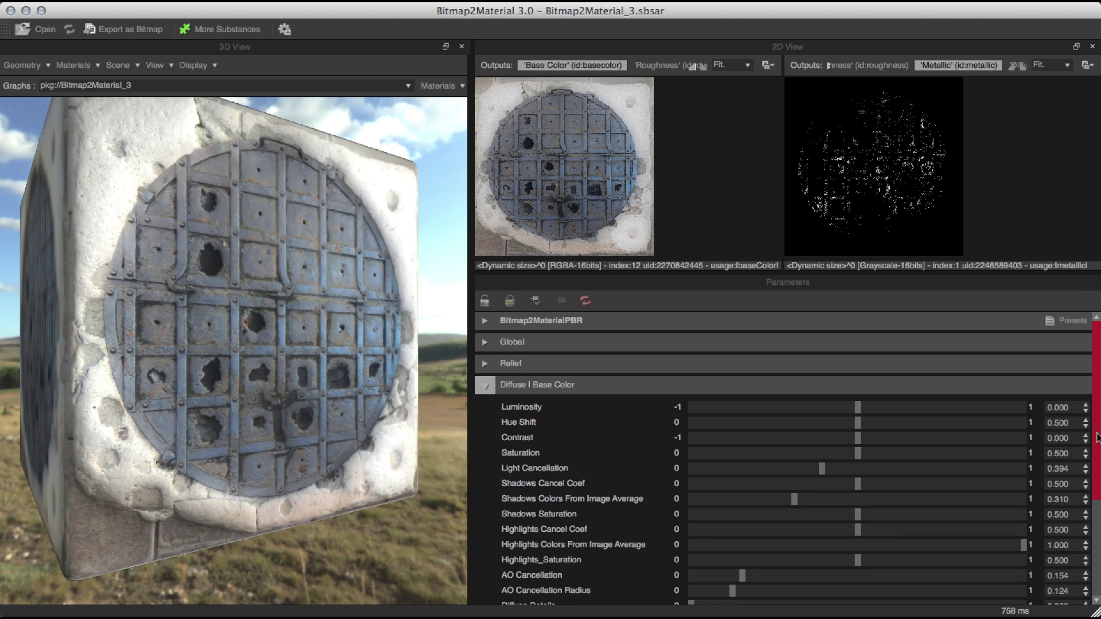
scroll(1096, 436, down, 5)
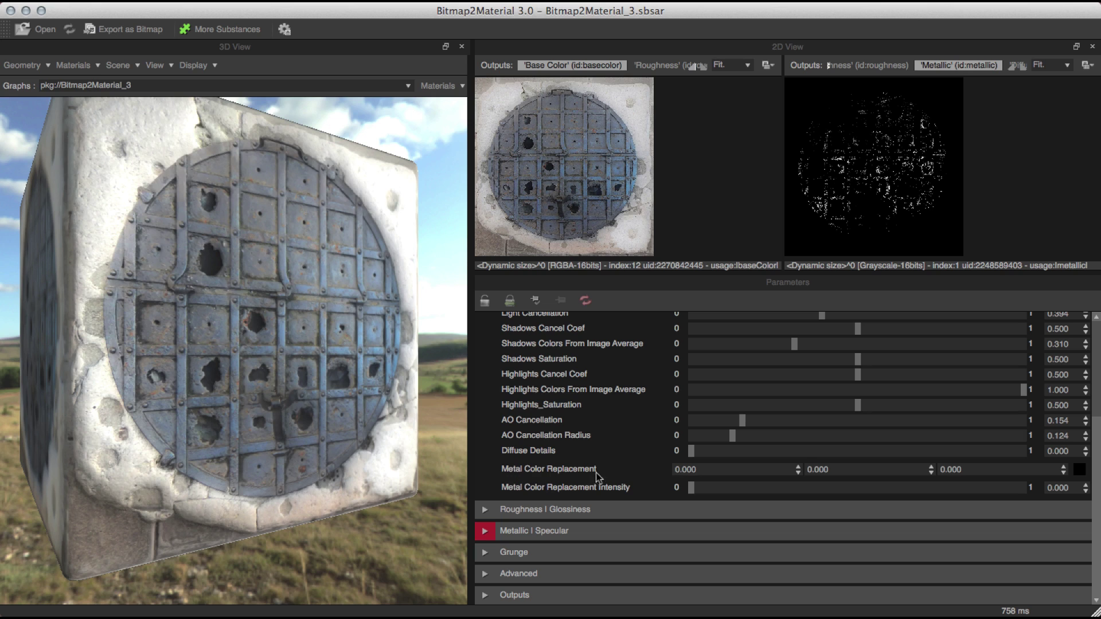
click(1079, 470)
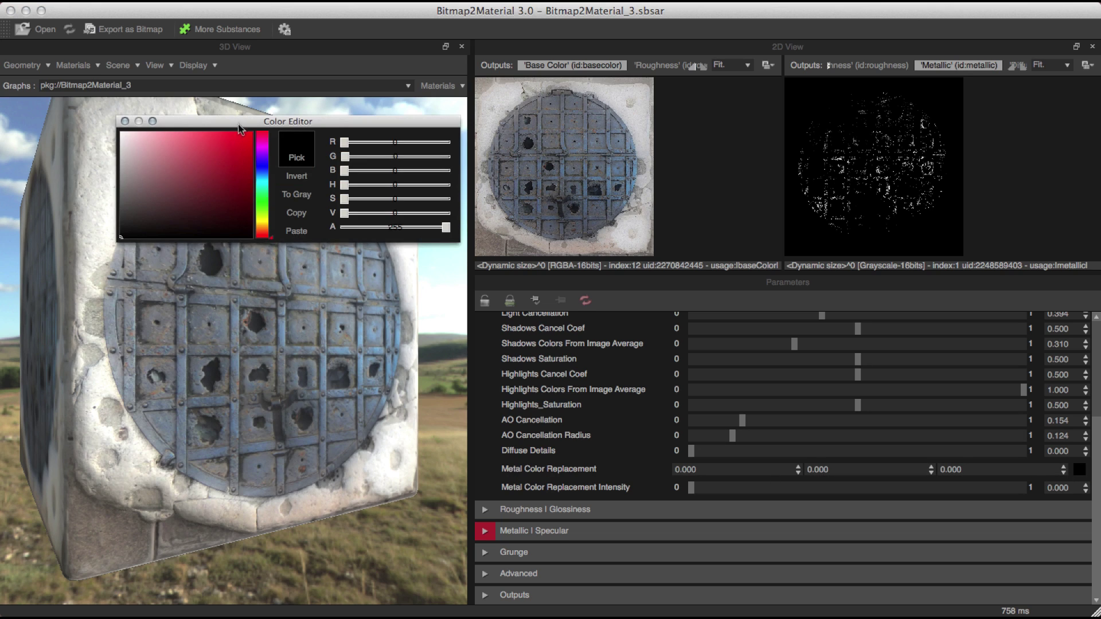
drag(237, 122, 508, 271)
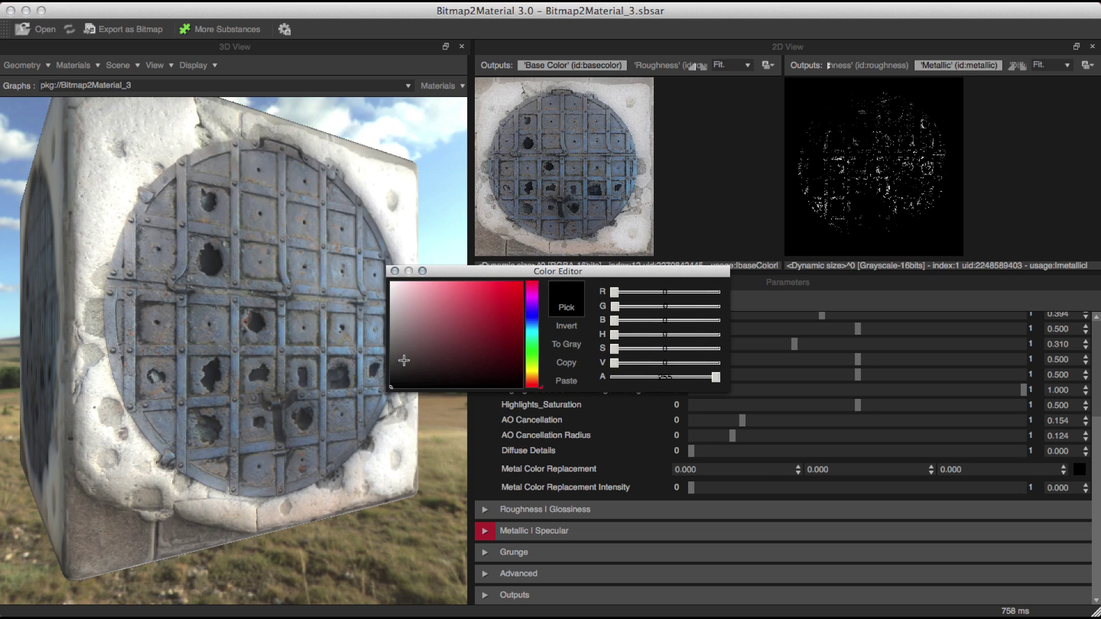
click(391, 314)
click(392, 309)
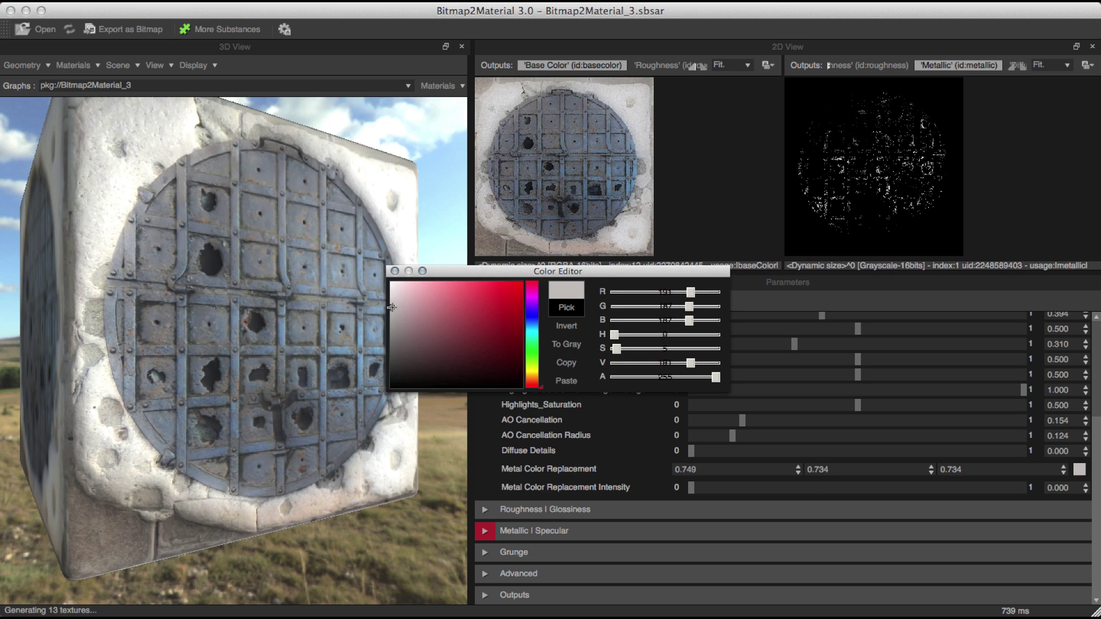
click(393, 318)
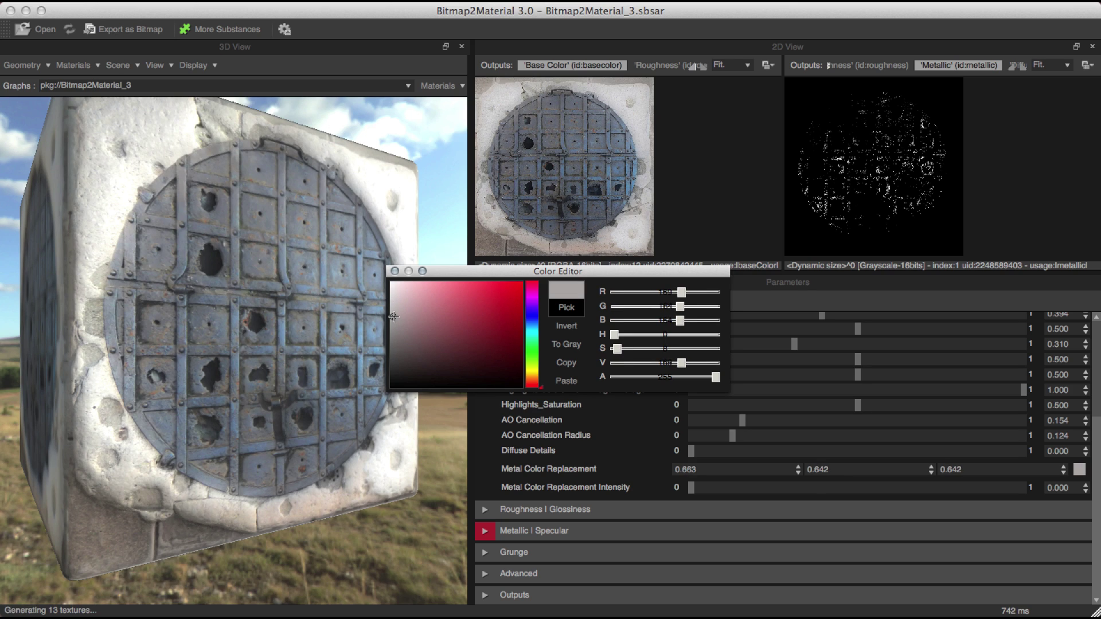
click(393, 322)
click(395, 271)
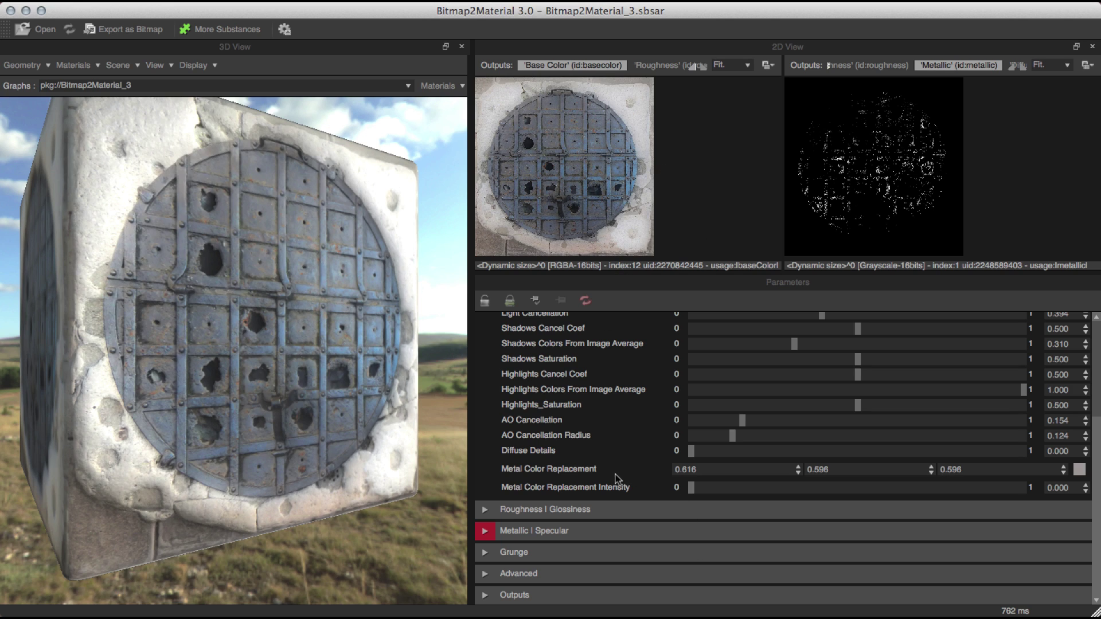
- Set Metal Color Replacement Intensity to 0.655 and inspect the grate in the Base Color 2D view at 100% zoom
drag(711, 487, 909, 491)
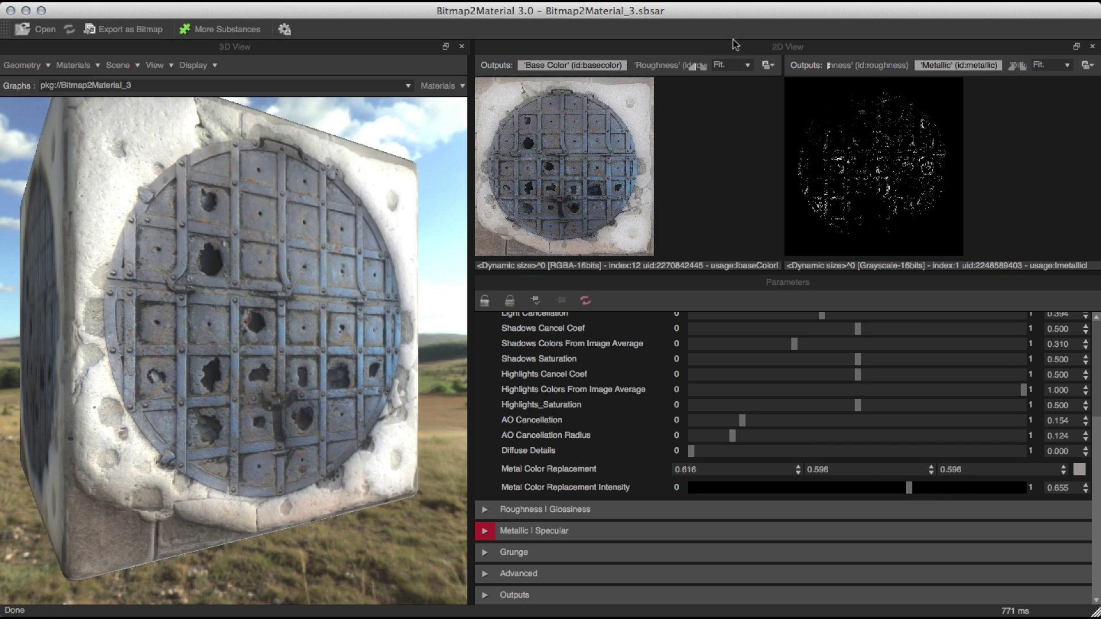
click(731, 65)
click(725, 117)
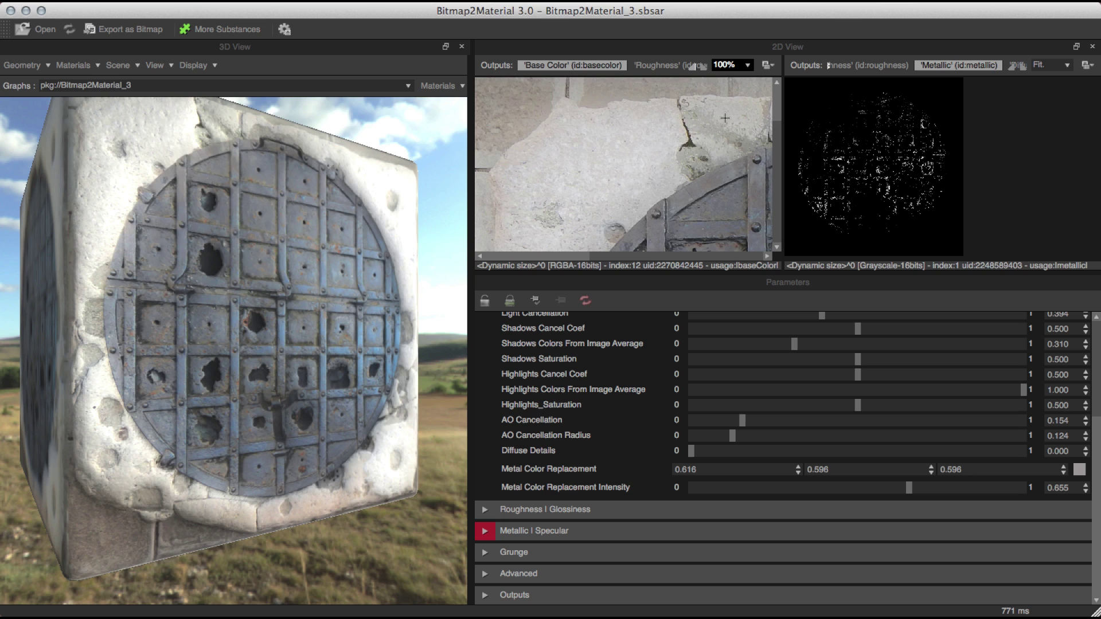
drag(778, 129, 778, 192)
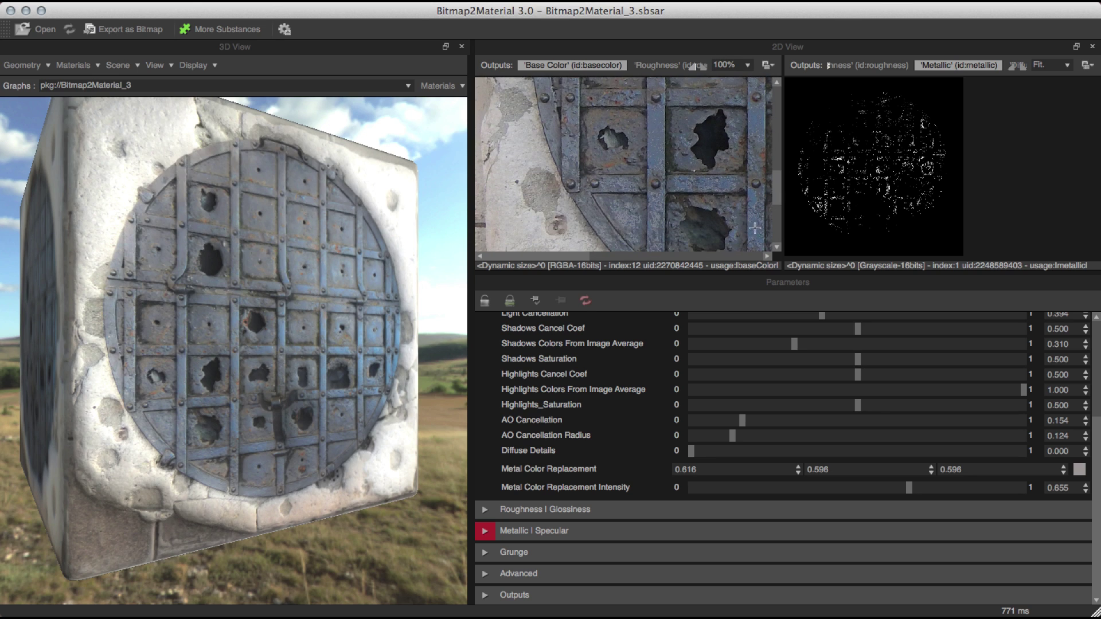
drag(536, 256, 642, 256)
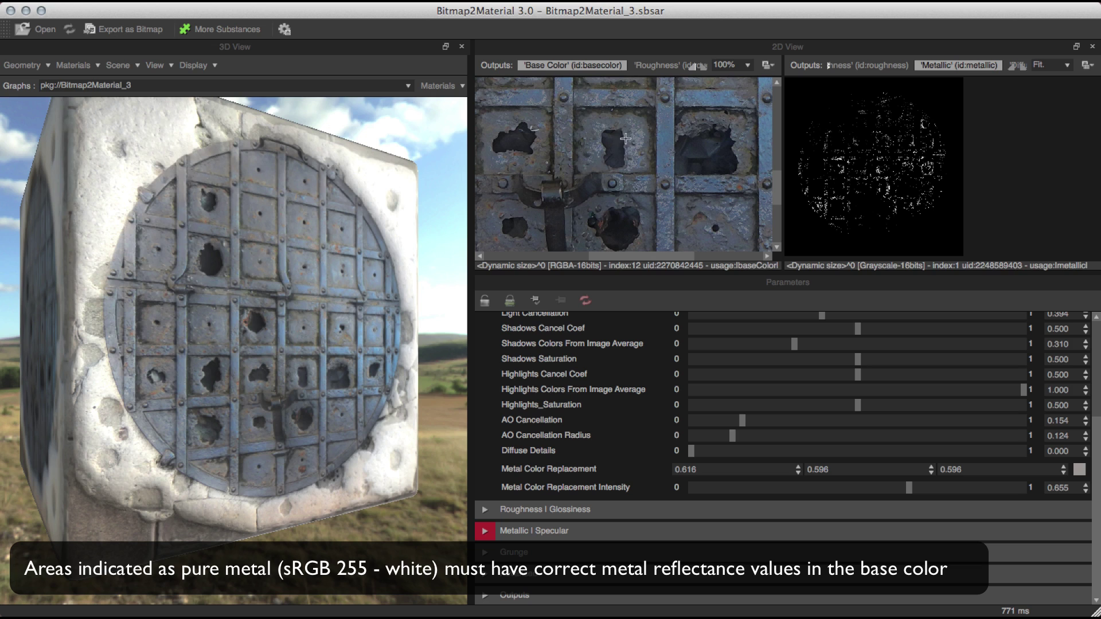
- Lower Metal Color Replacement Intensity to 0.105 and raise it in stages to 0.793, checking the grate in the 3D view
drag(894, 488, 725, 488)
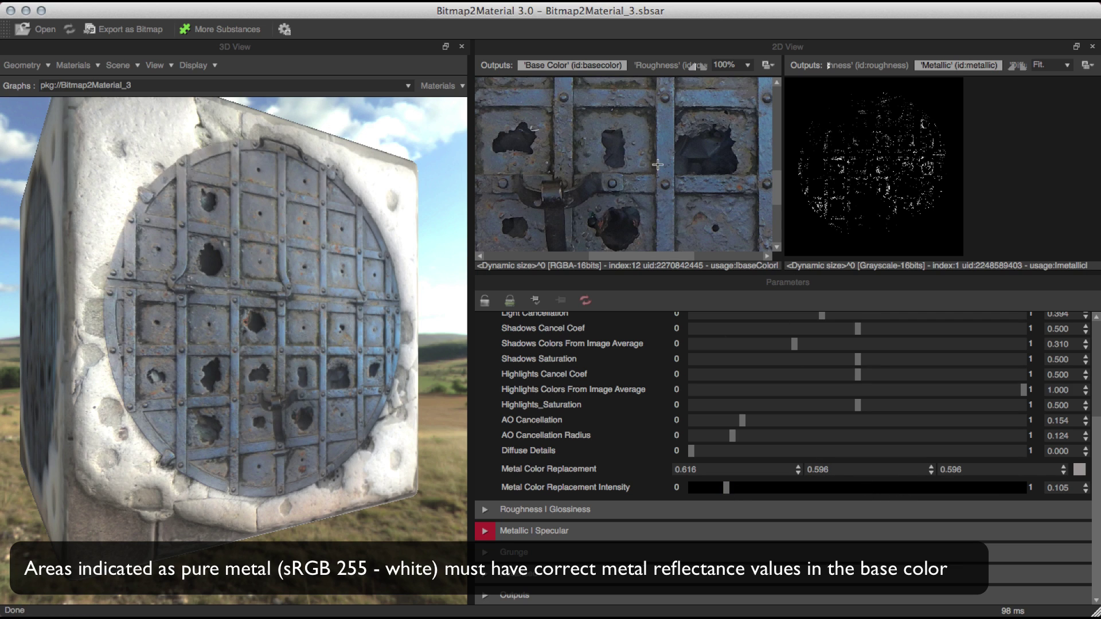
click(788, 488)
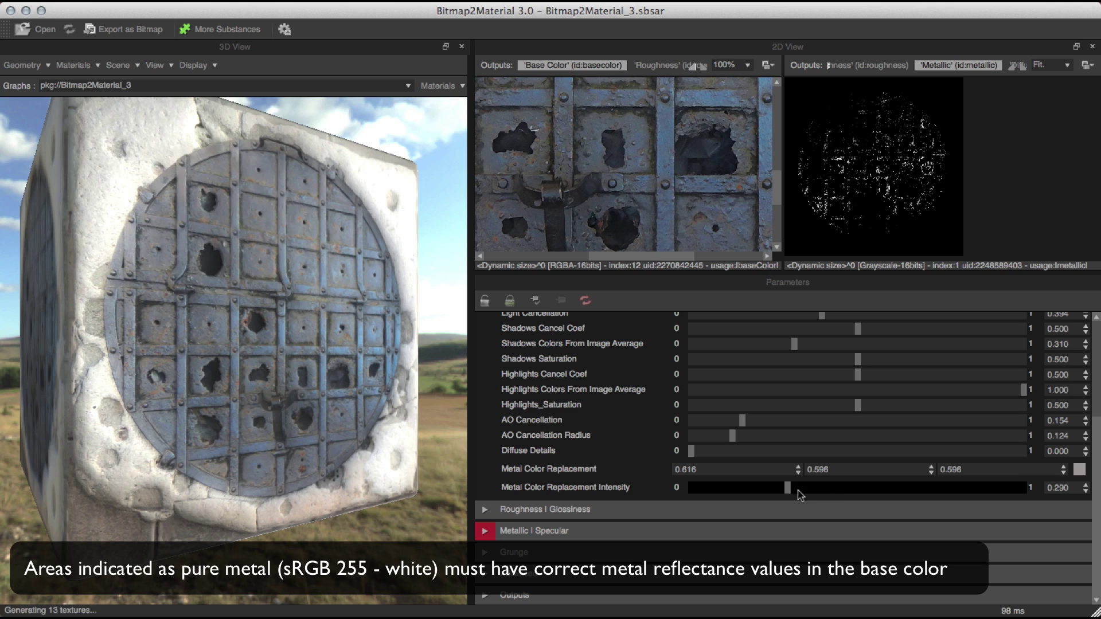
click(841, 488)
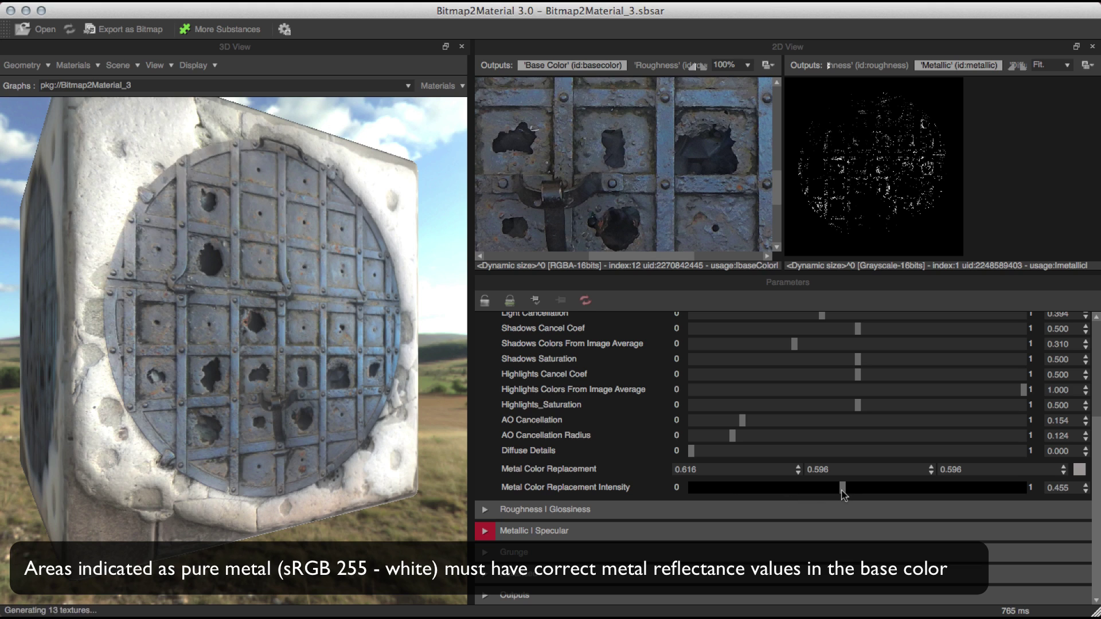
click(891, 488)
click(923, 488)
click(954, 488)
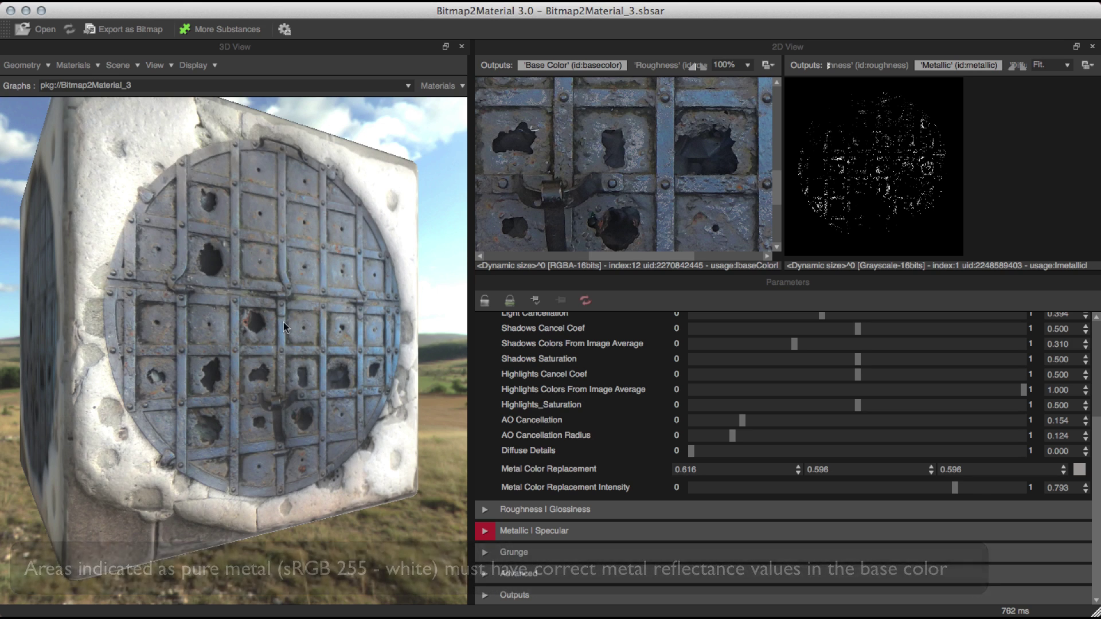
ctrl+drag(283, 322, 320, 391)
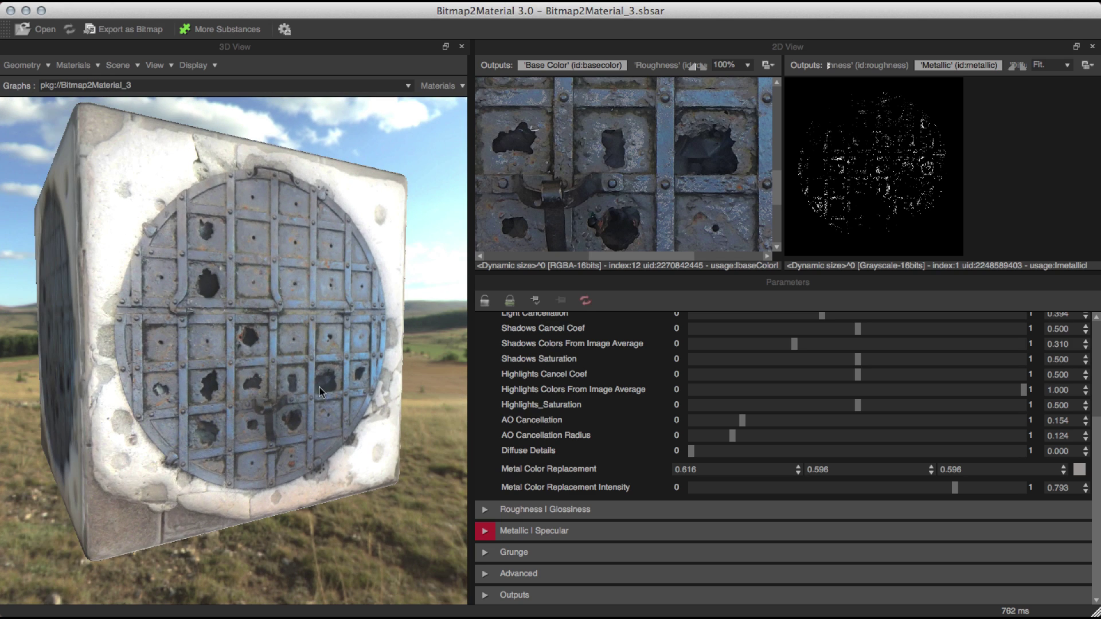
- Open the 3D view's material properties, set the Relief Amount to 0.252, and restore the 3D view to full width
click(66, 65)
mouse_move(85, 89)
click(151, 89)
drag(463, 264, 297, 258)
drag(317, 144, 331, 153)
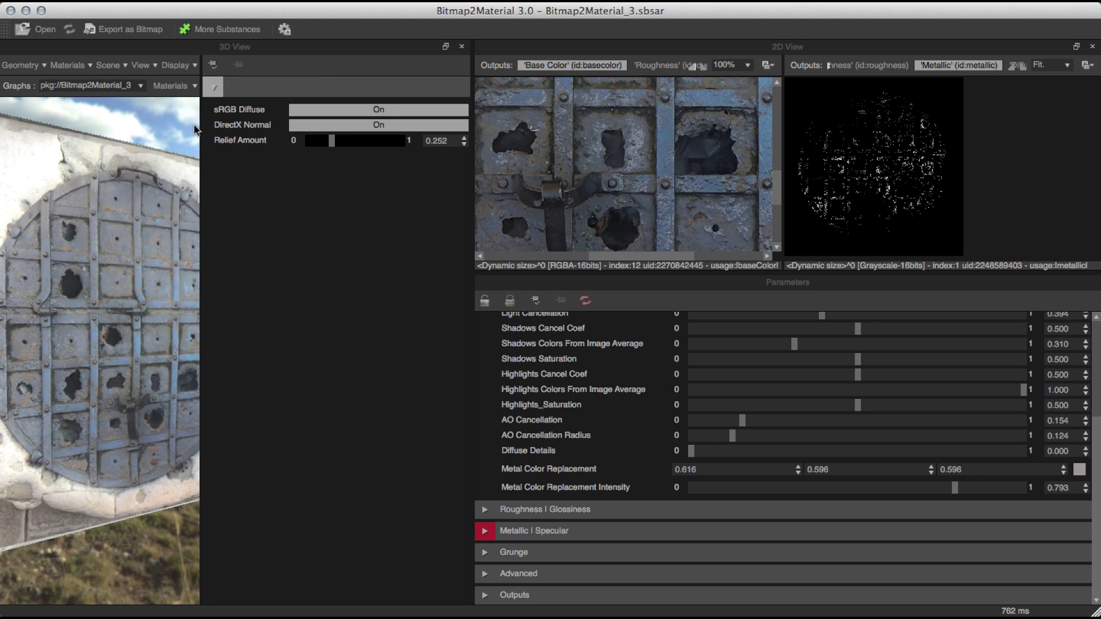
drag(199, 135, 499, 208)
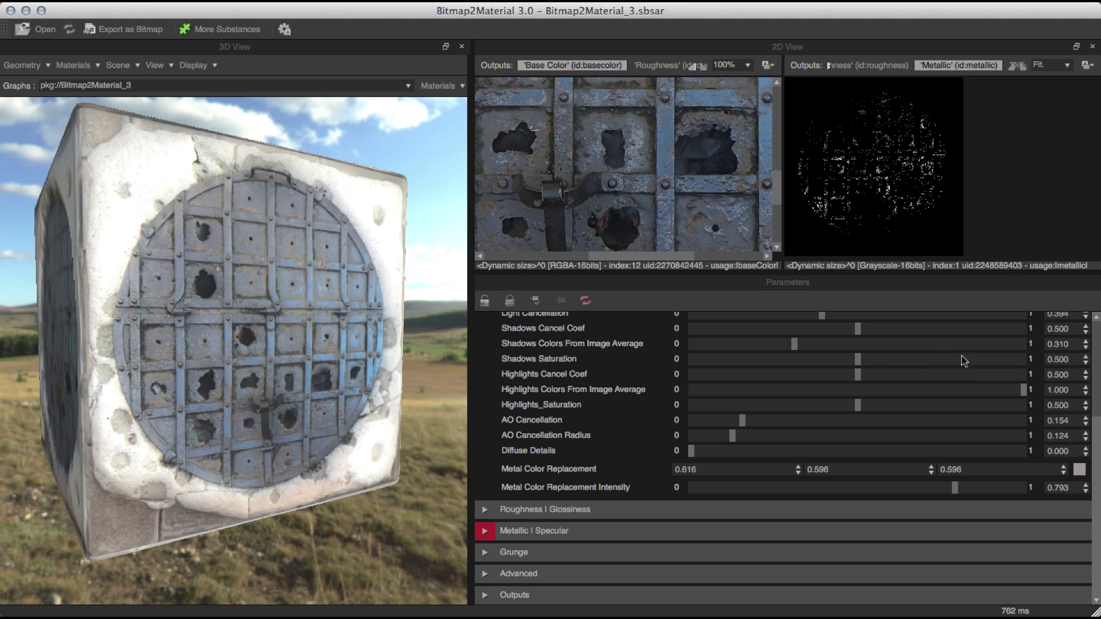
- Collapse the Diffuse | Base Color settings and set the Normal Intensity in the Relief settings to 26.938
scroll(860, 401, up, 5)
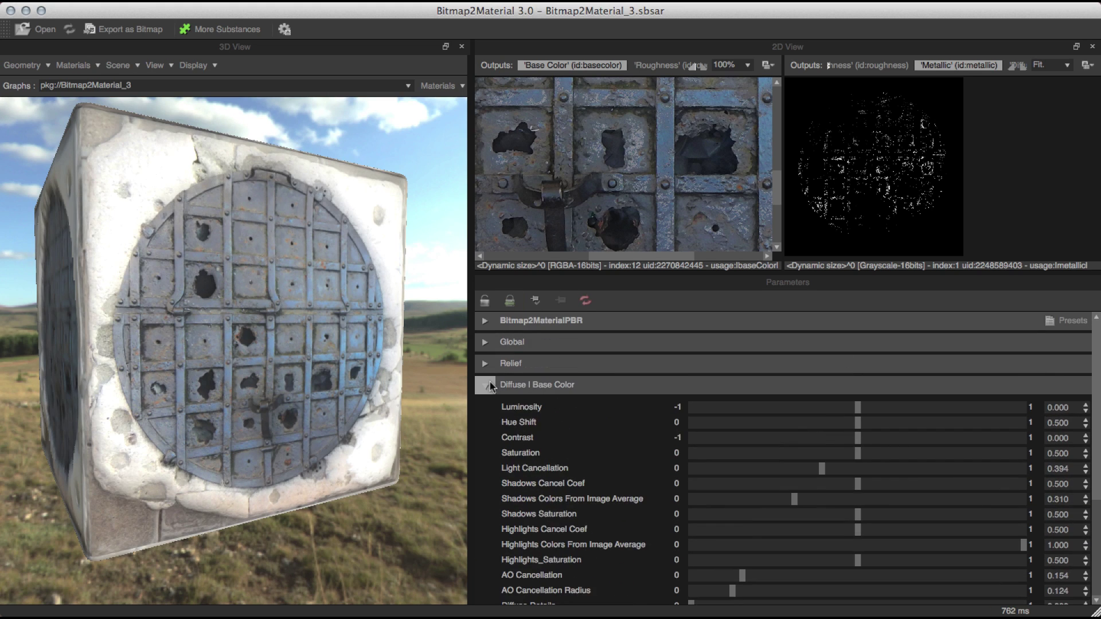
click(486, 385)
click(485, 364)
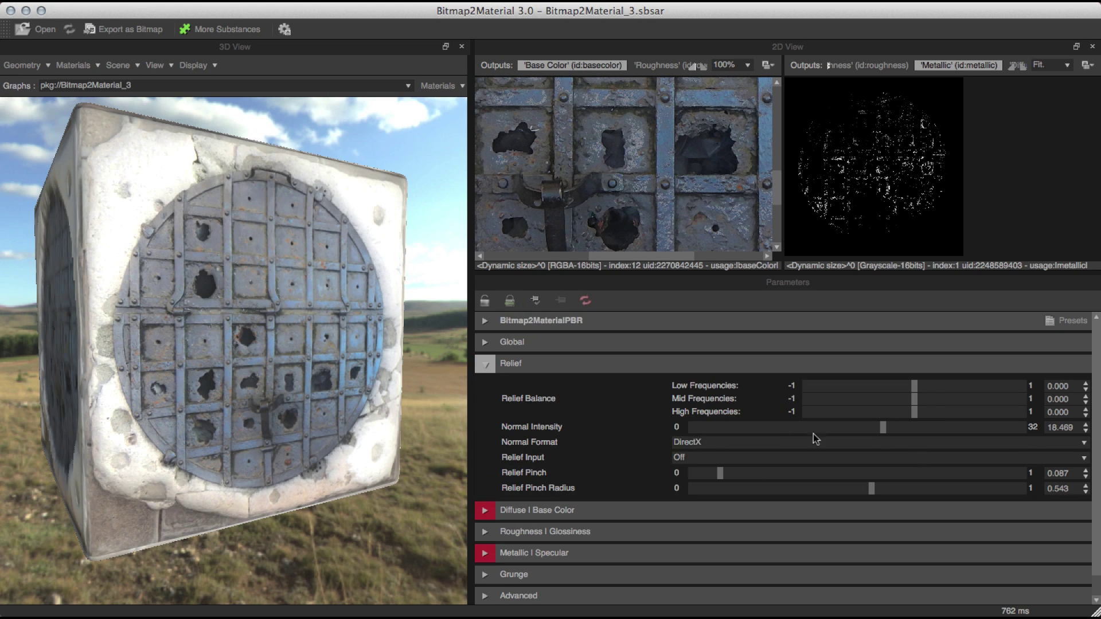
drag(934, 430, 970, 432)
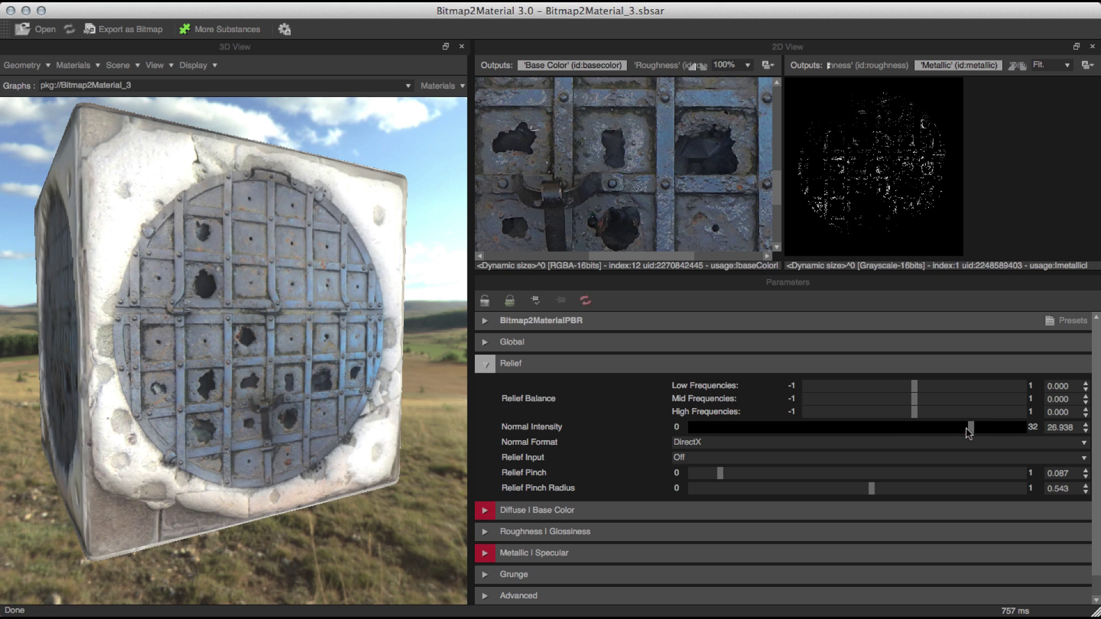
mouse_move(337, 316)
mouse_down()
mouse_move(338, 349)
mouse_move(304, 363)
mouse_move(270, 341)
mouse_move(318, 345)
mouse_move(235, 350)
mouse_move(286, 340)
mouse_up()
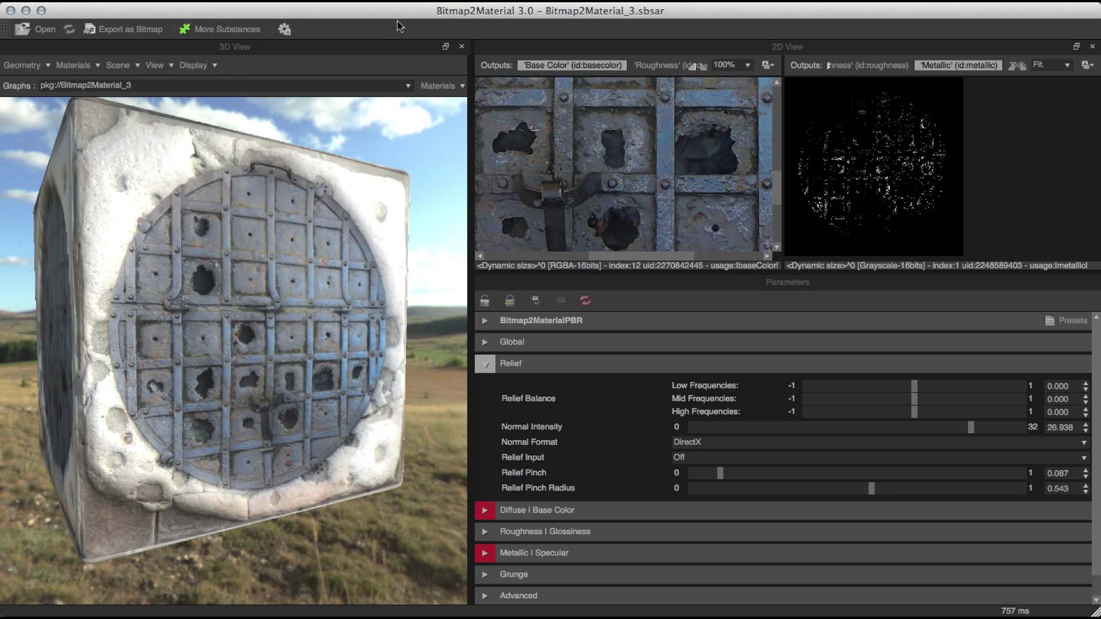
- Try out the bitmap export settings in an enlarged dialog, excluding the Diffuse output and choosing tga as the format, and close it without exporting
click(123, 29)
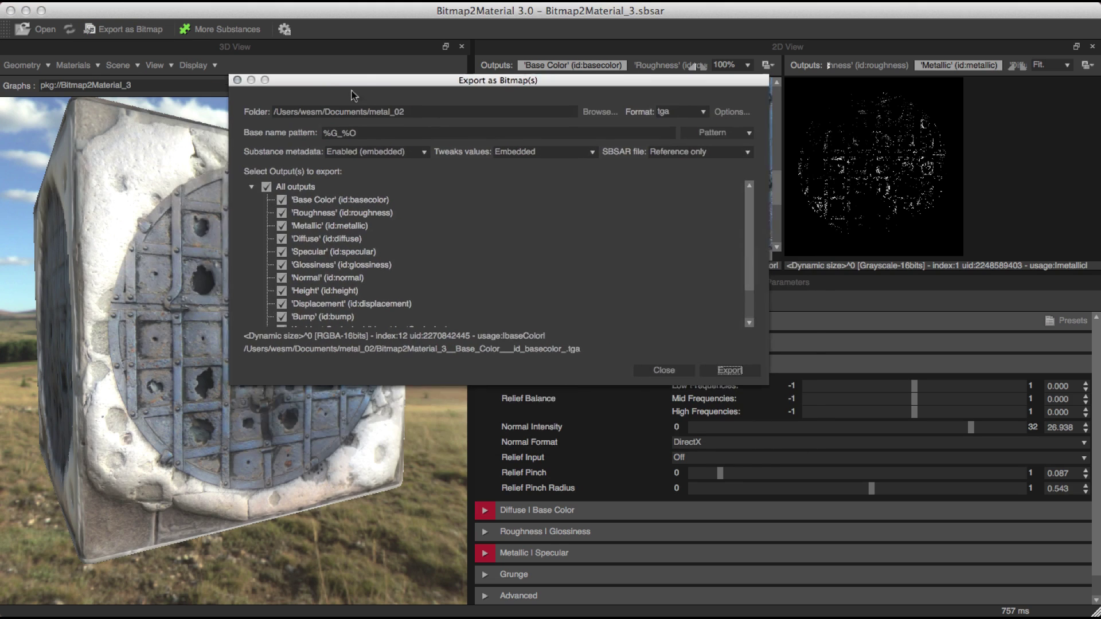
drag(769, 374, 868, 457)
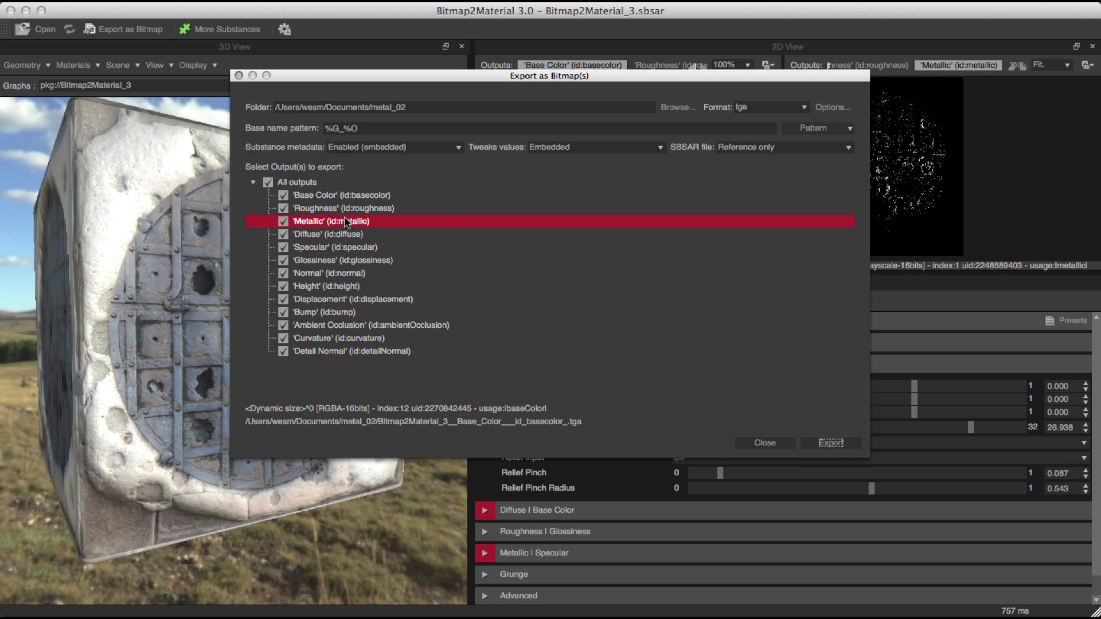
click(283, 234)
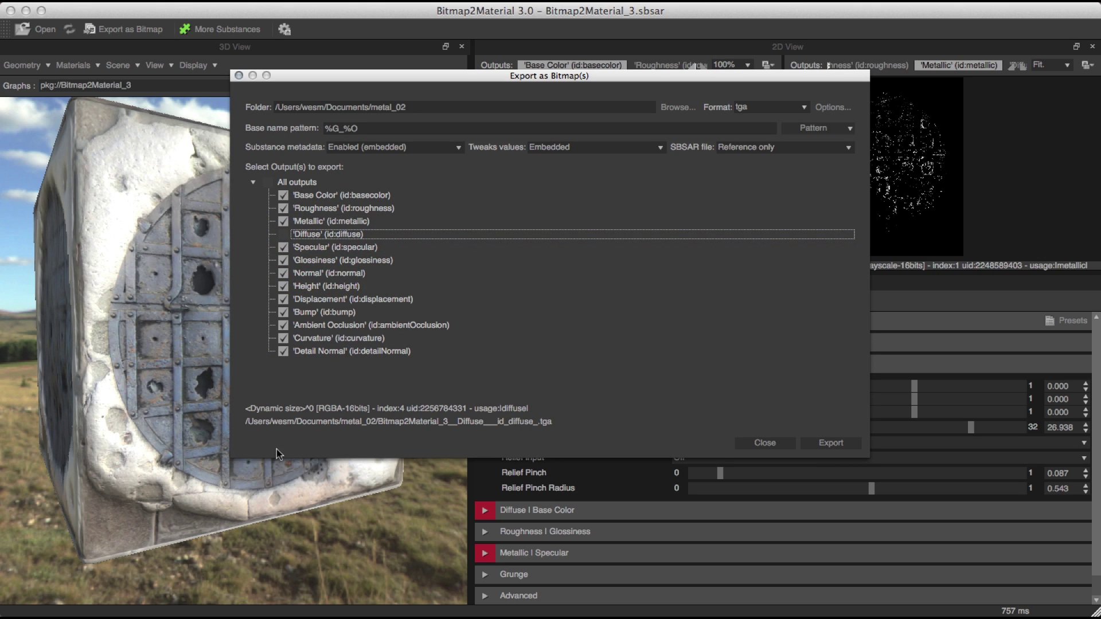
click(769, 108)
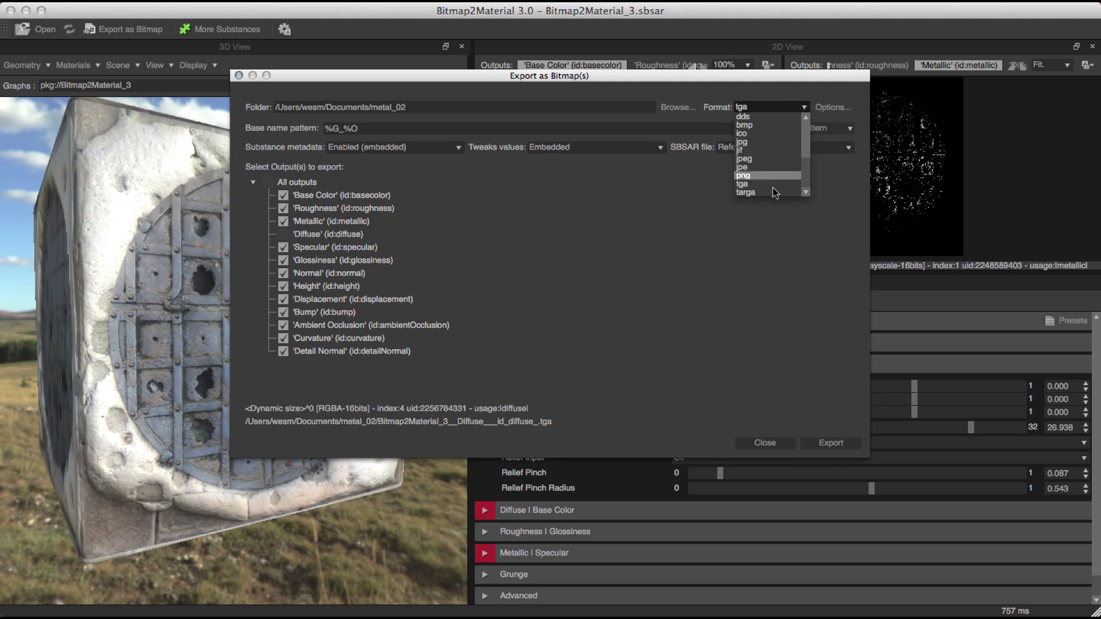
click(745, 184)
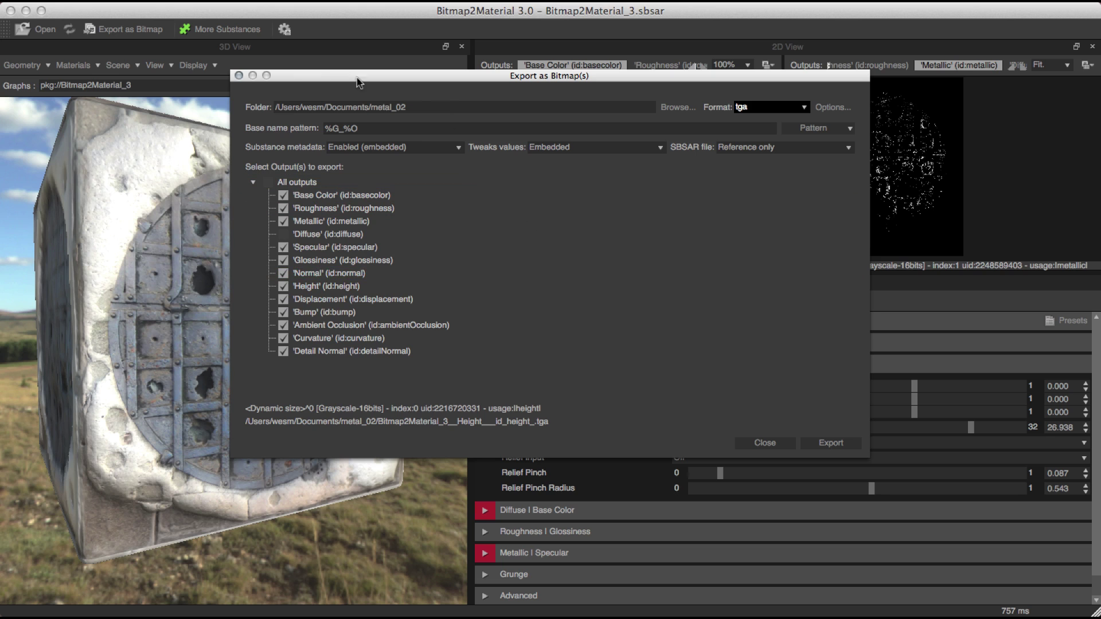
click(275, 107)
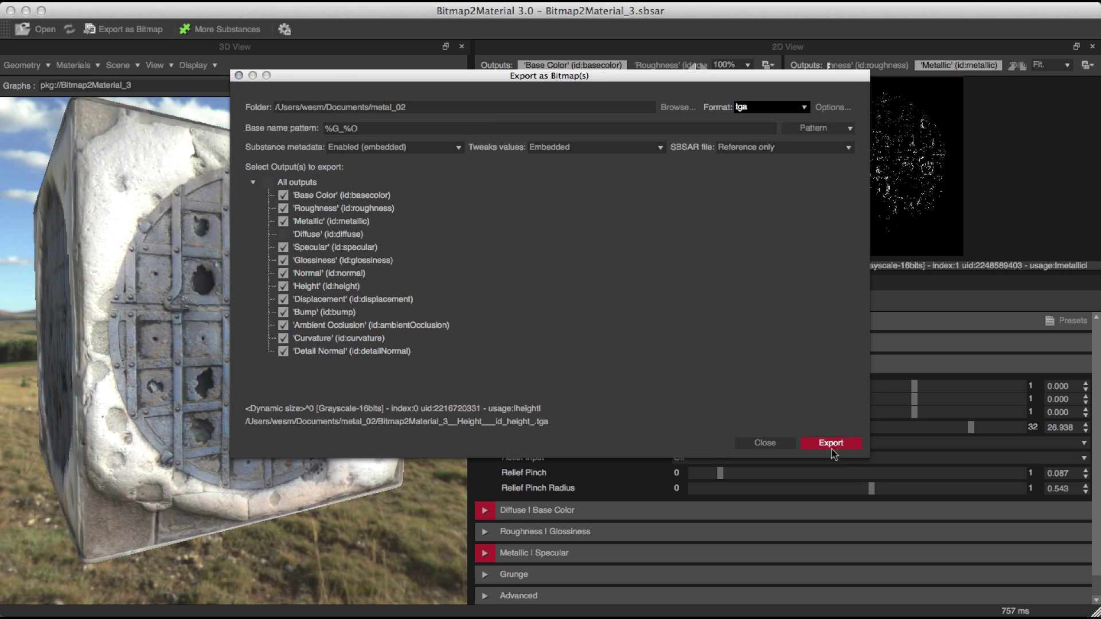
click(665, 183)
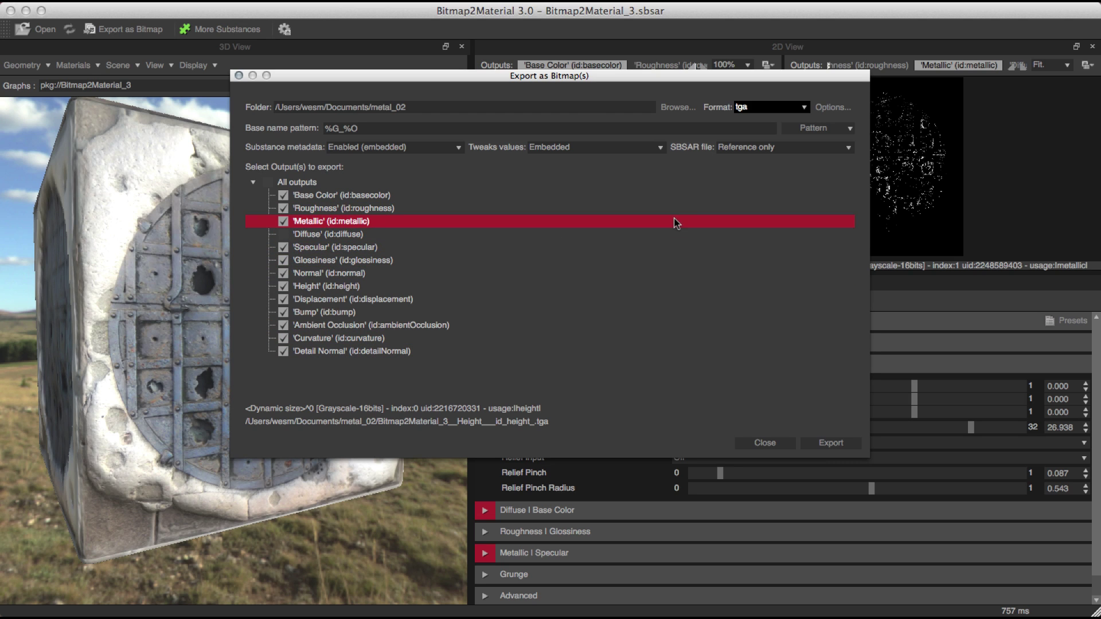
click(764, 443)
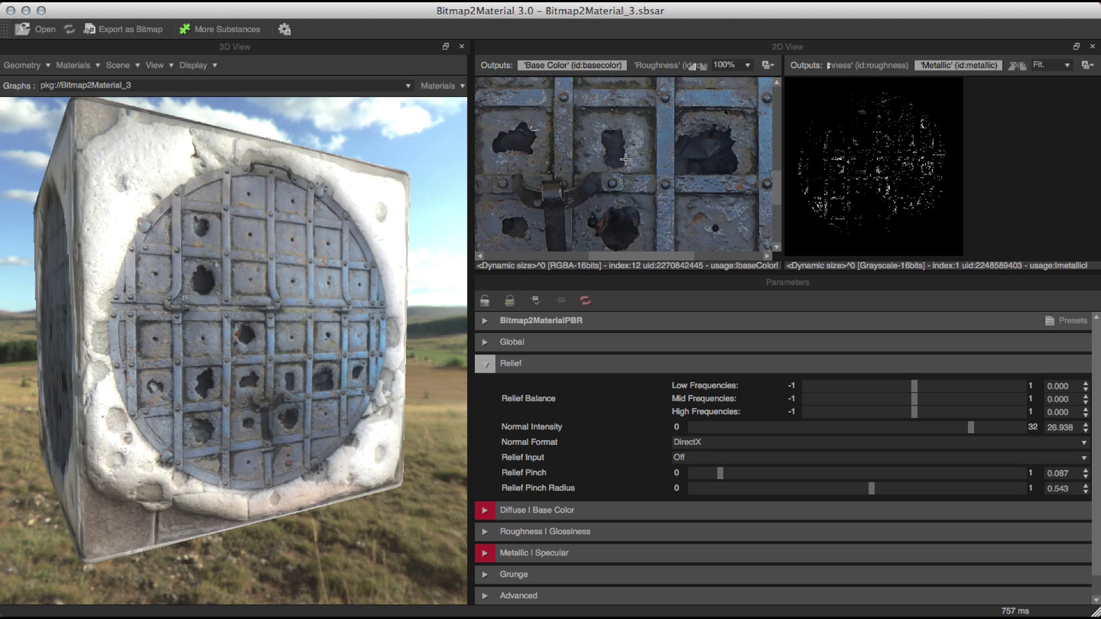
- Collapse the Relief settings and review the Metallic | Specular settings, leaving that group collapsed as well
click(488, 364)
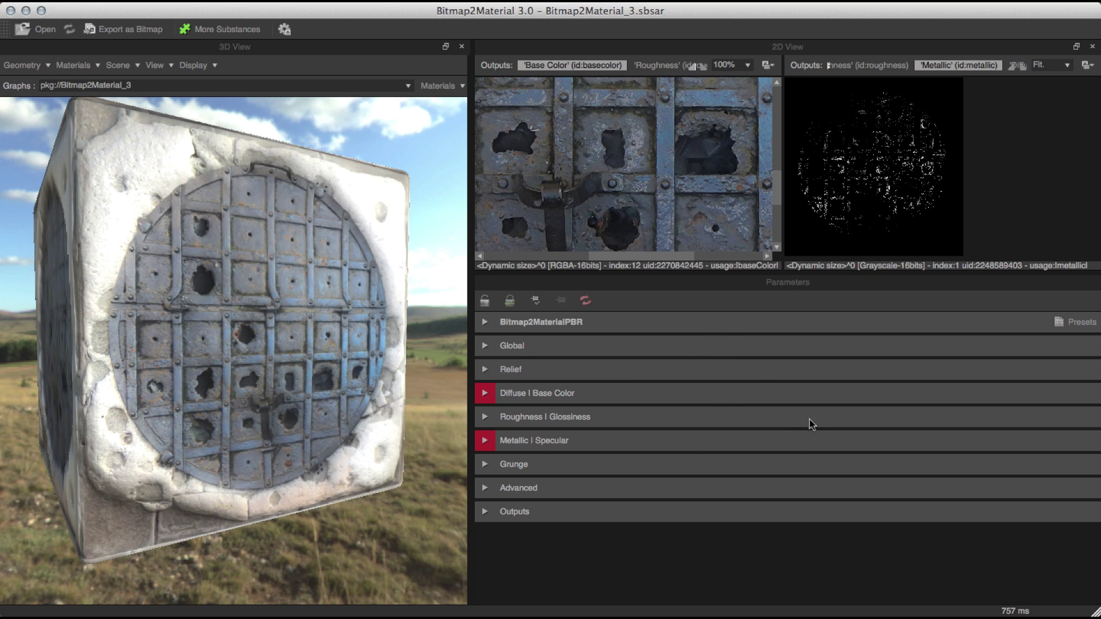
click(485, 440)
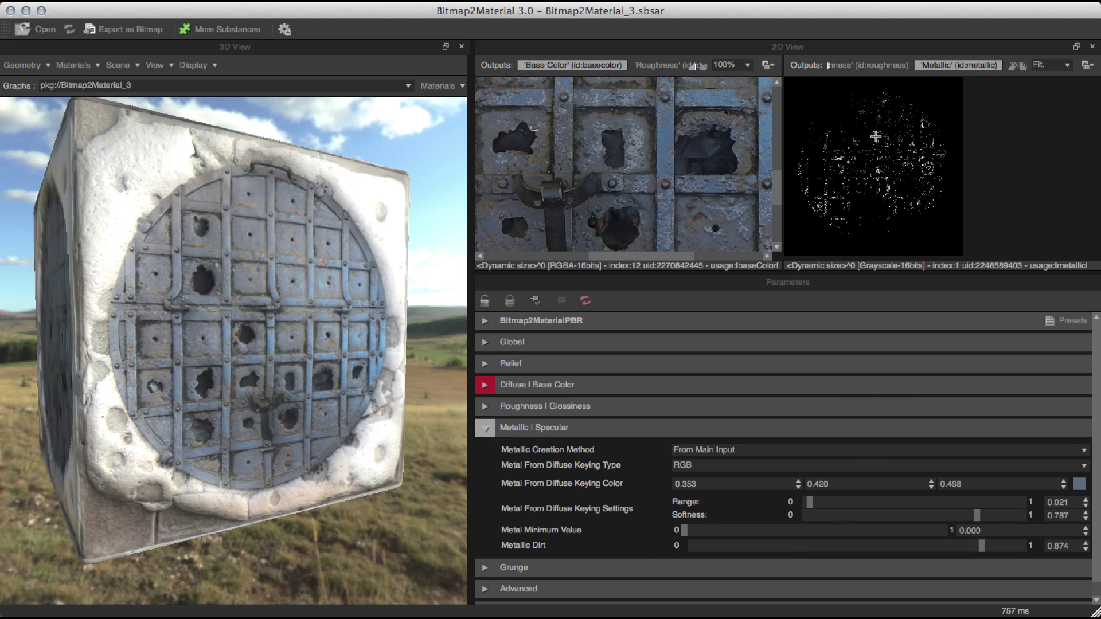
click(484, 428)
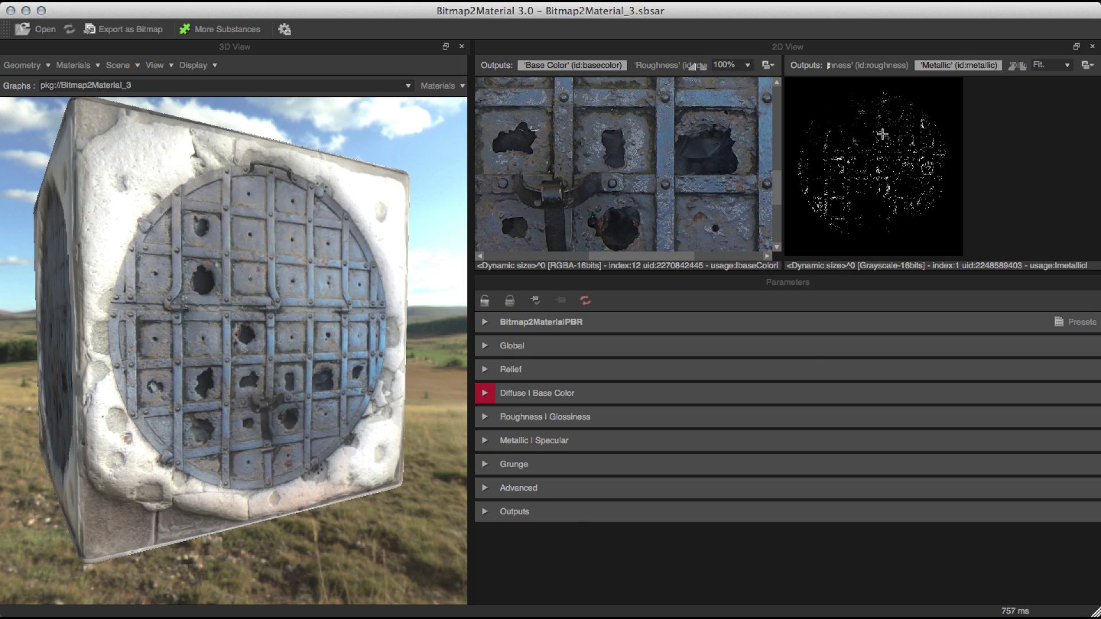